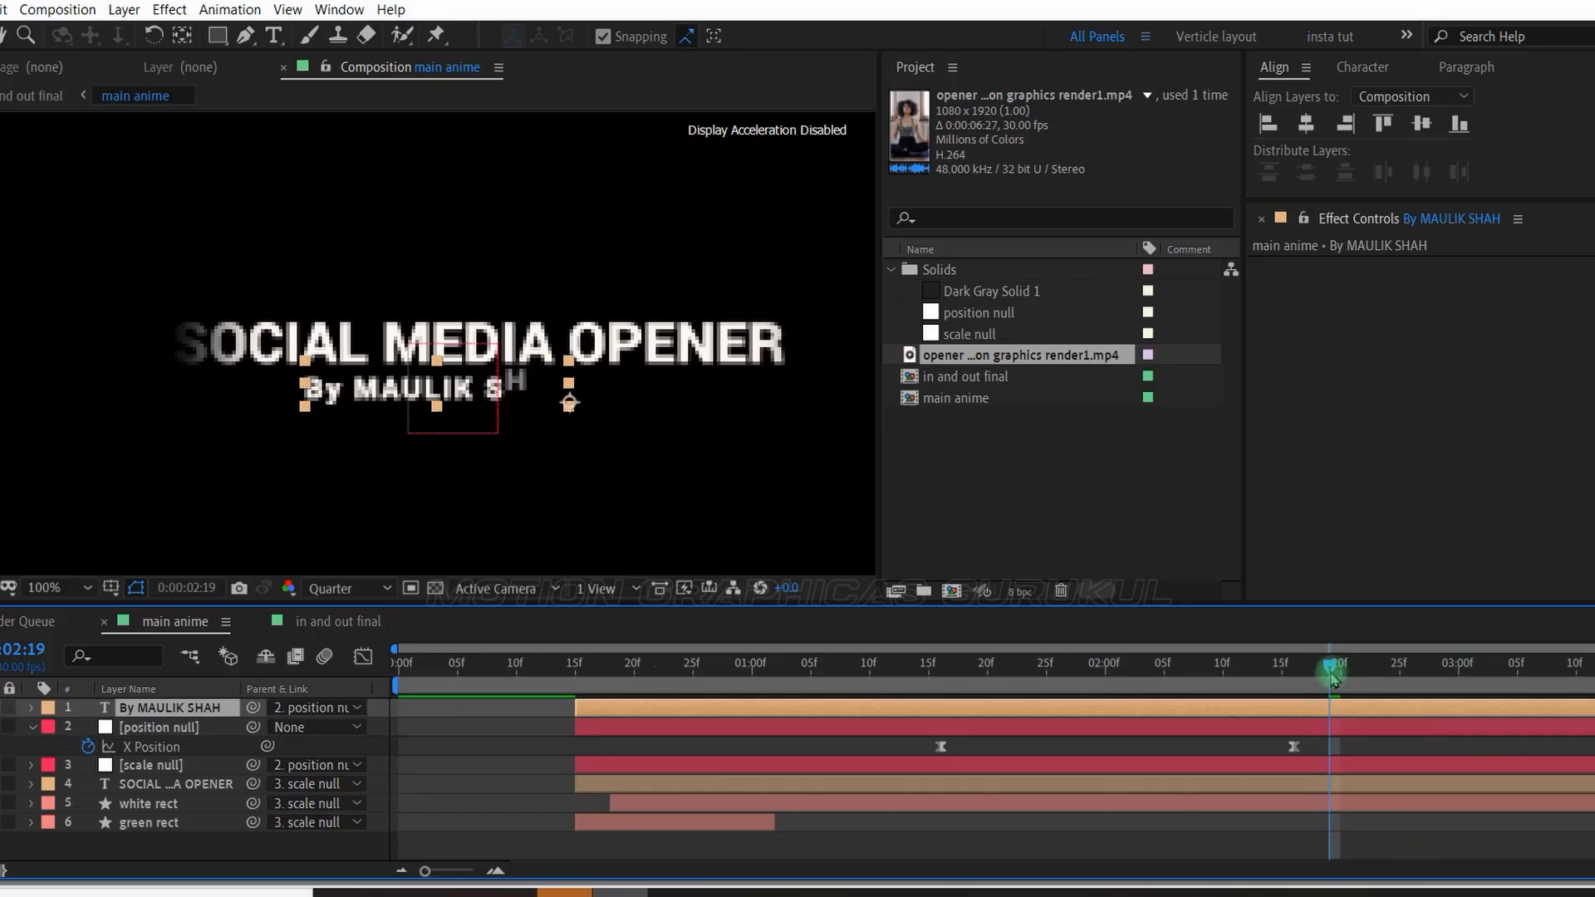
Preview the finished social media opener animation in the main anime composition.
left_click_drag(1333, 679, 1529, 669)
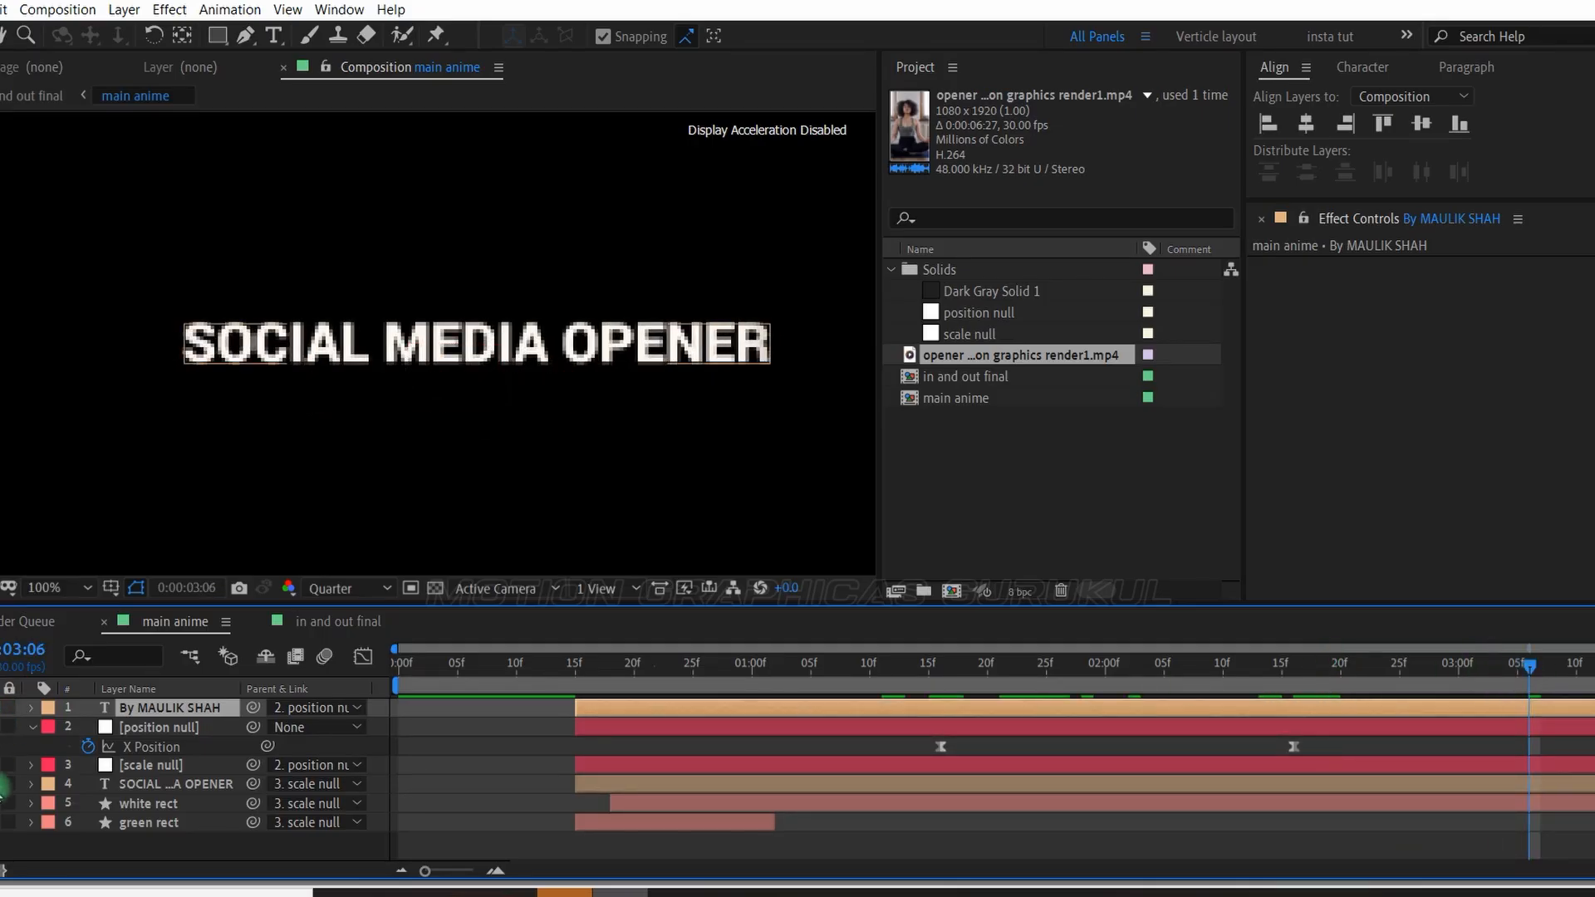
key("space")
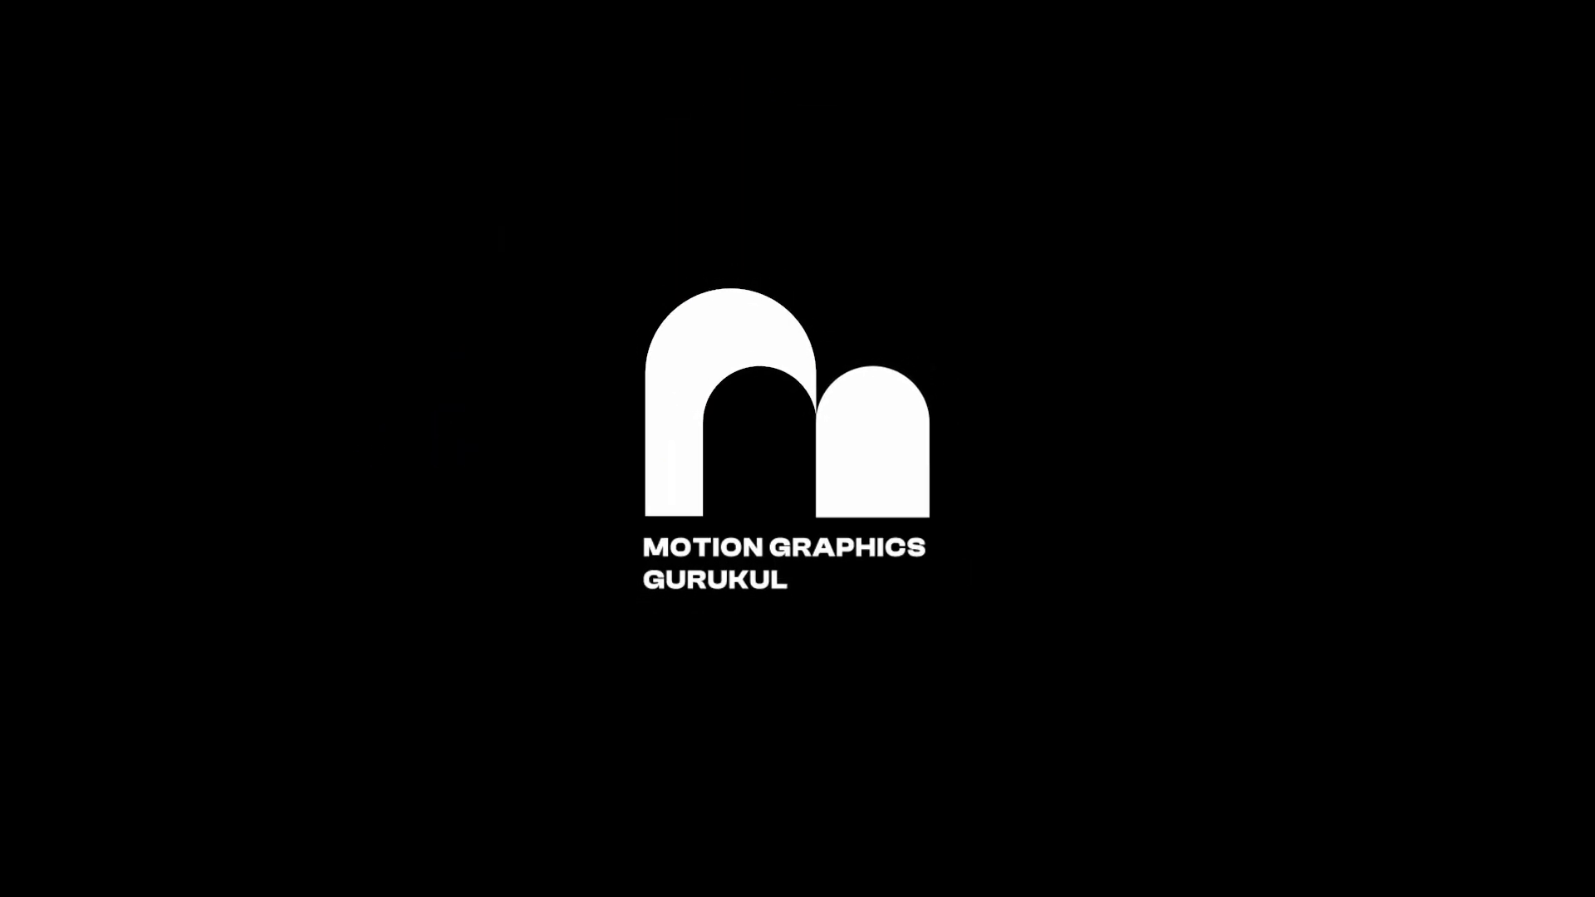
Create a new 1920×1080 composition named anime.
key("ctrl+n")
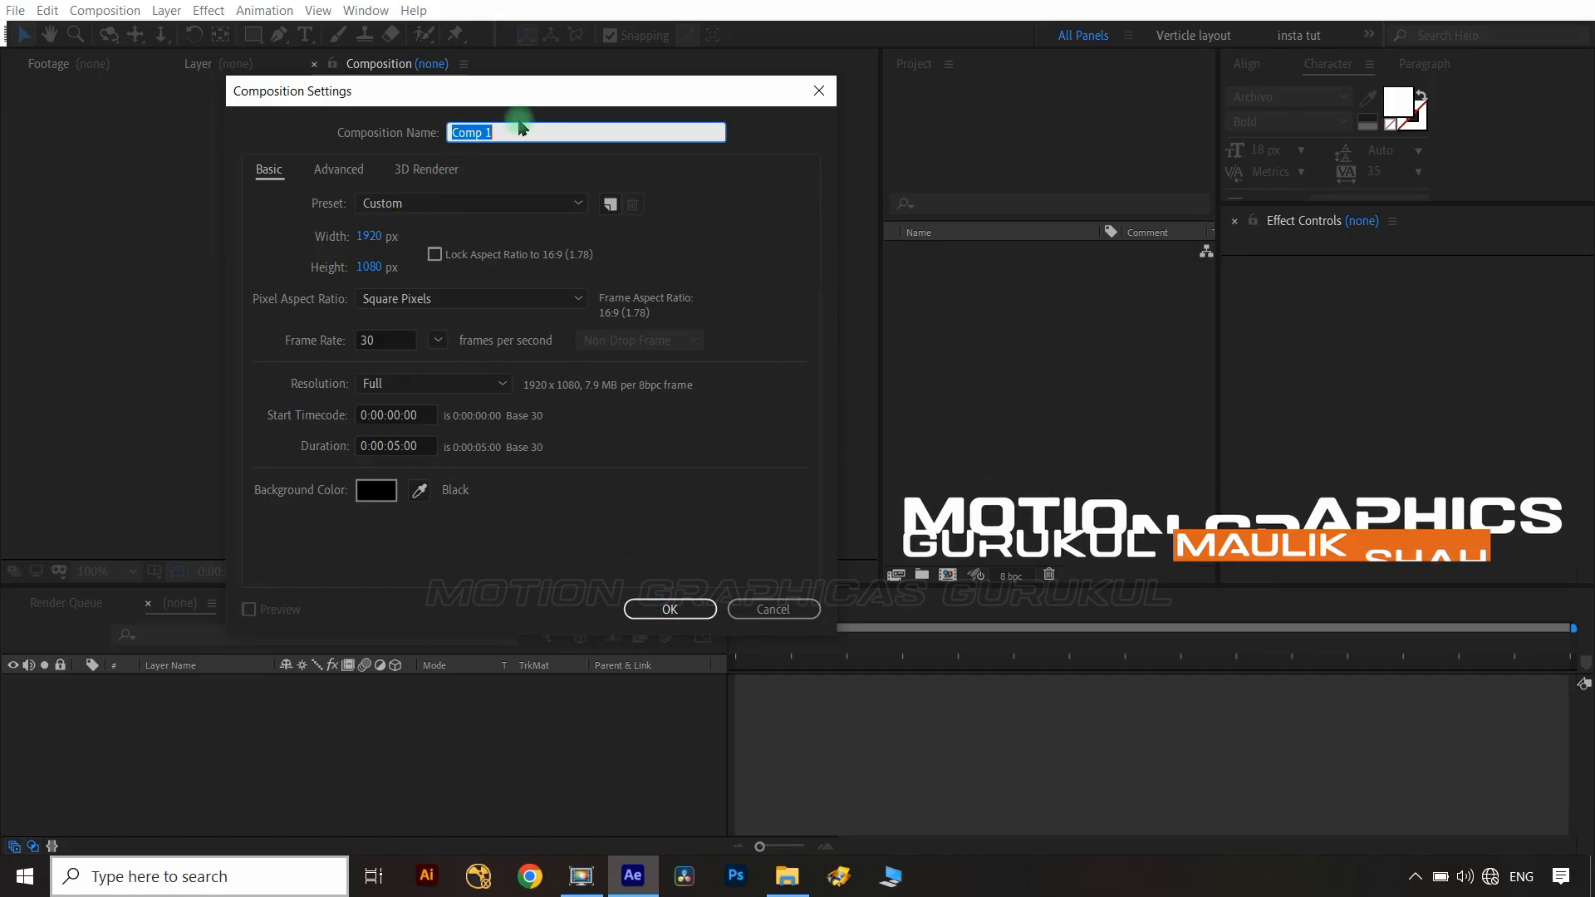
type("anime")
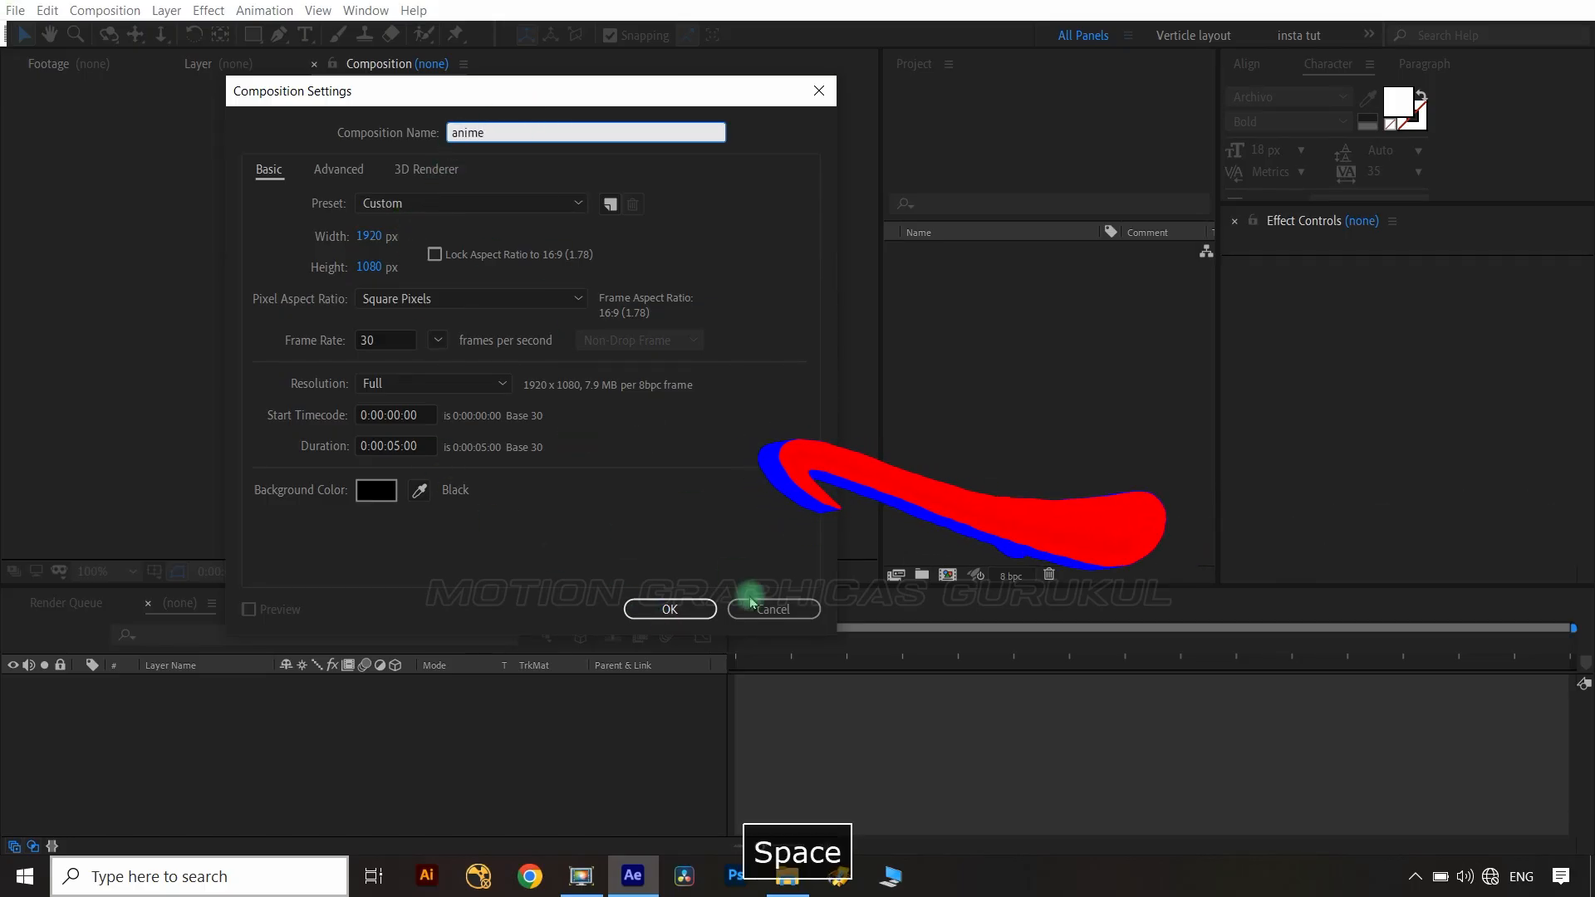
left_click(692, 615)
Draw a square about 60 px wide with the Rectangle tool and center it horizontally and vertically in the composition.
left_click(254, 35)
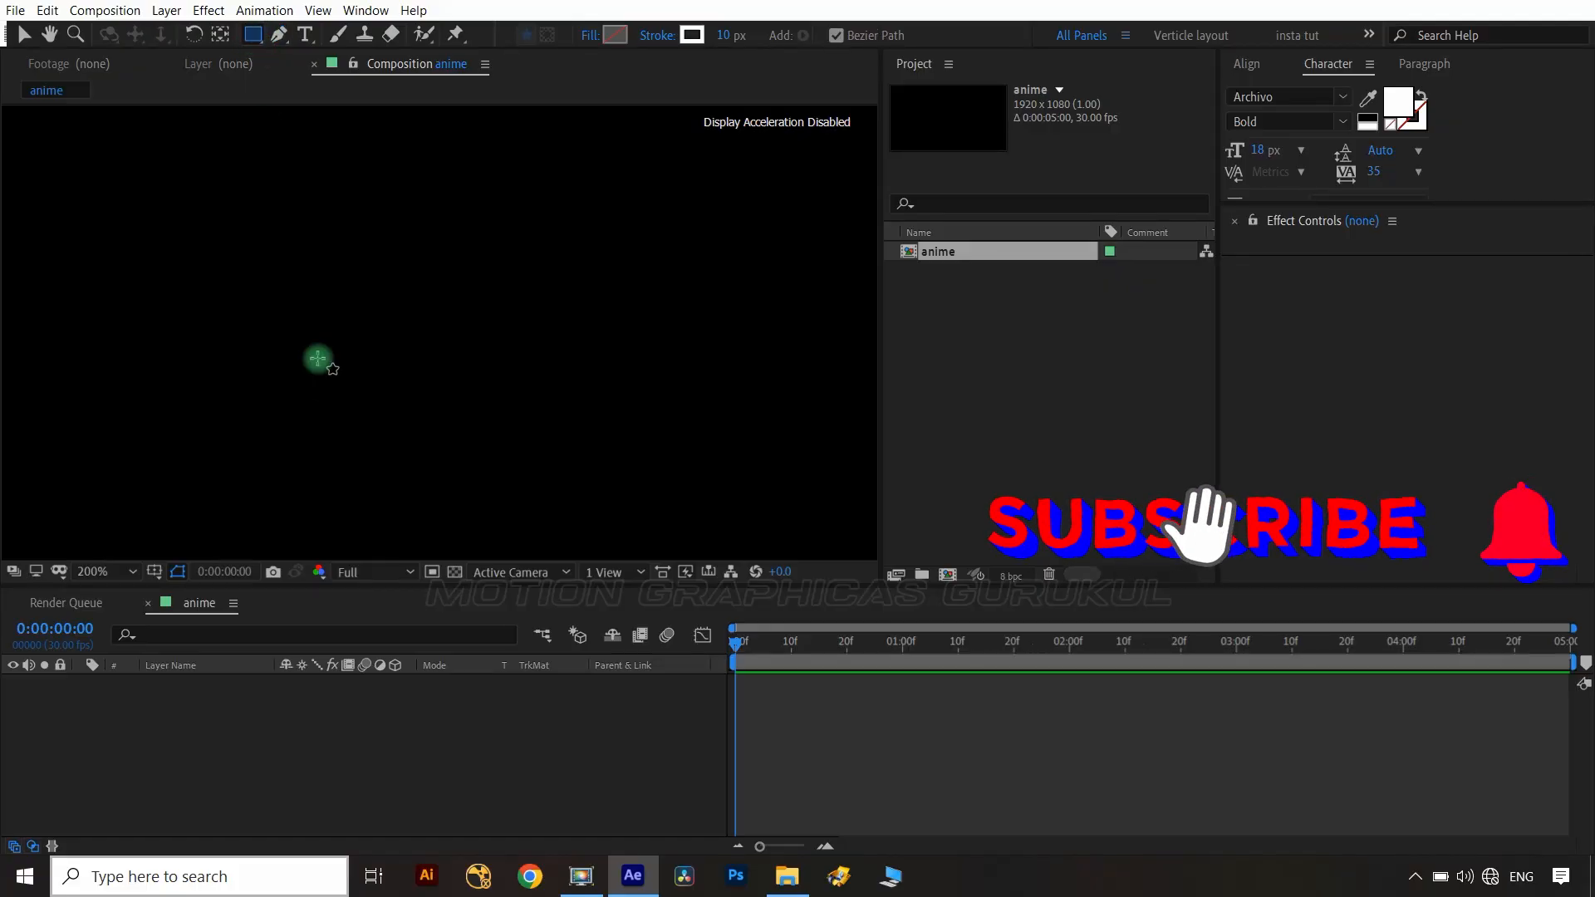
left_click_drag(332, 297, 430, 396)
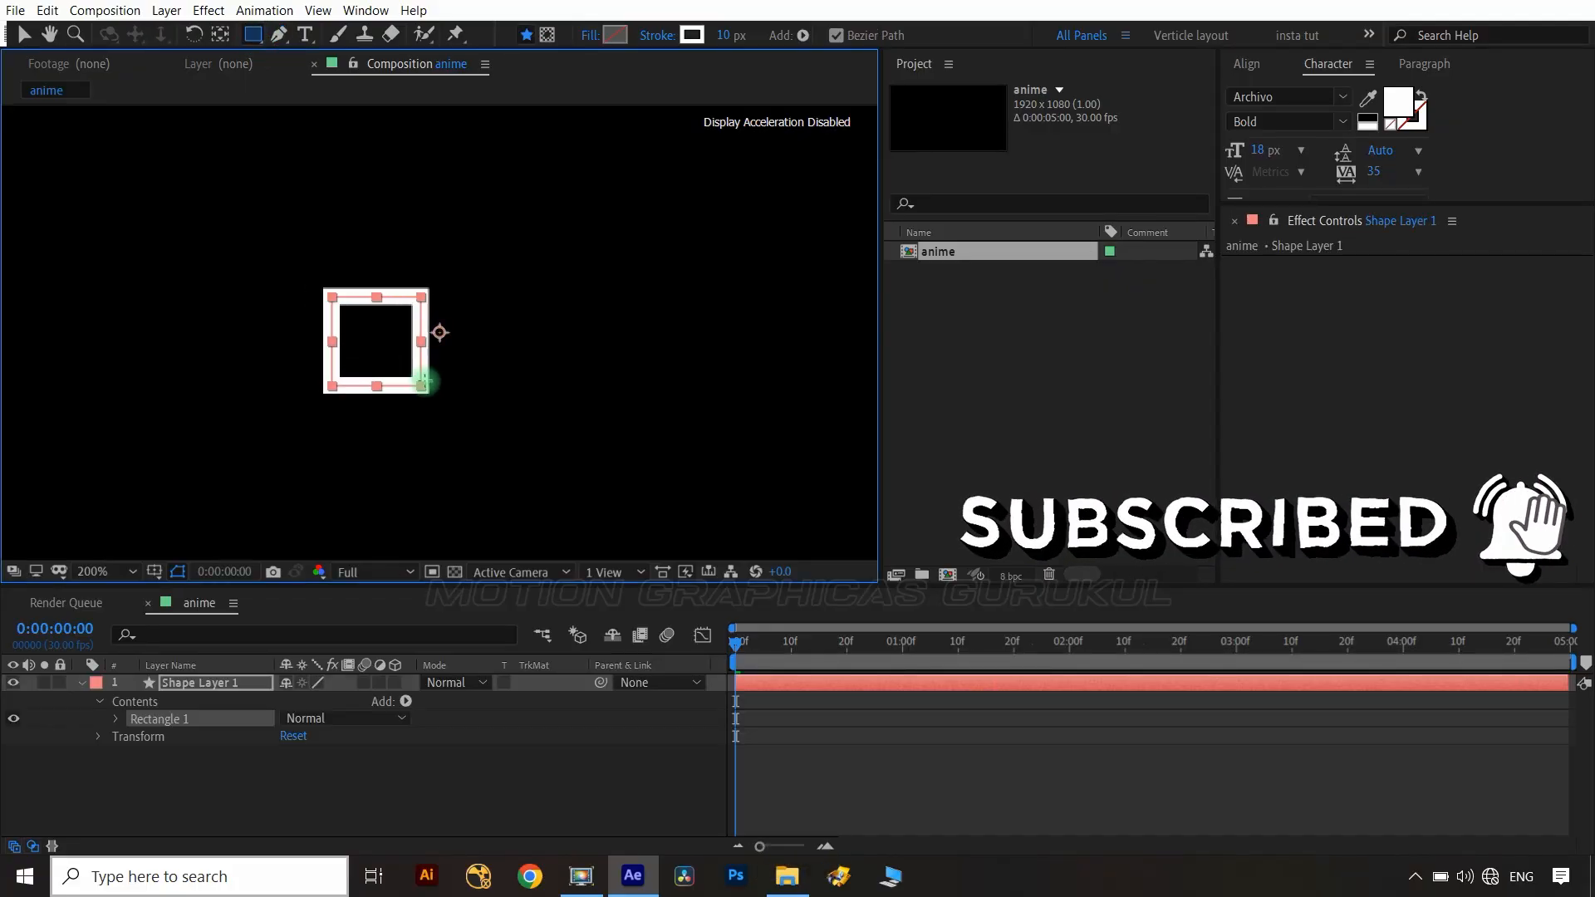
left_click(1246, 64)
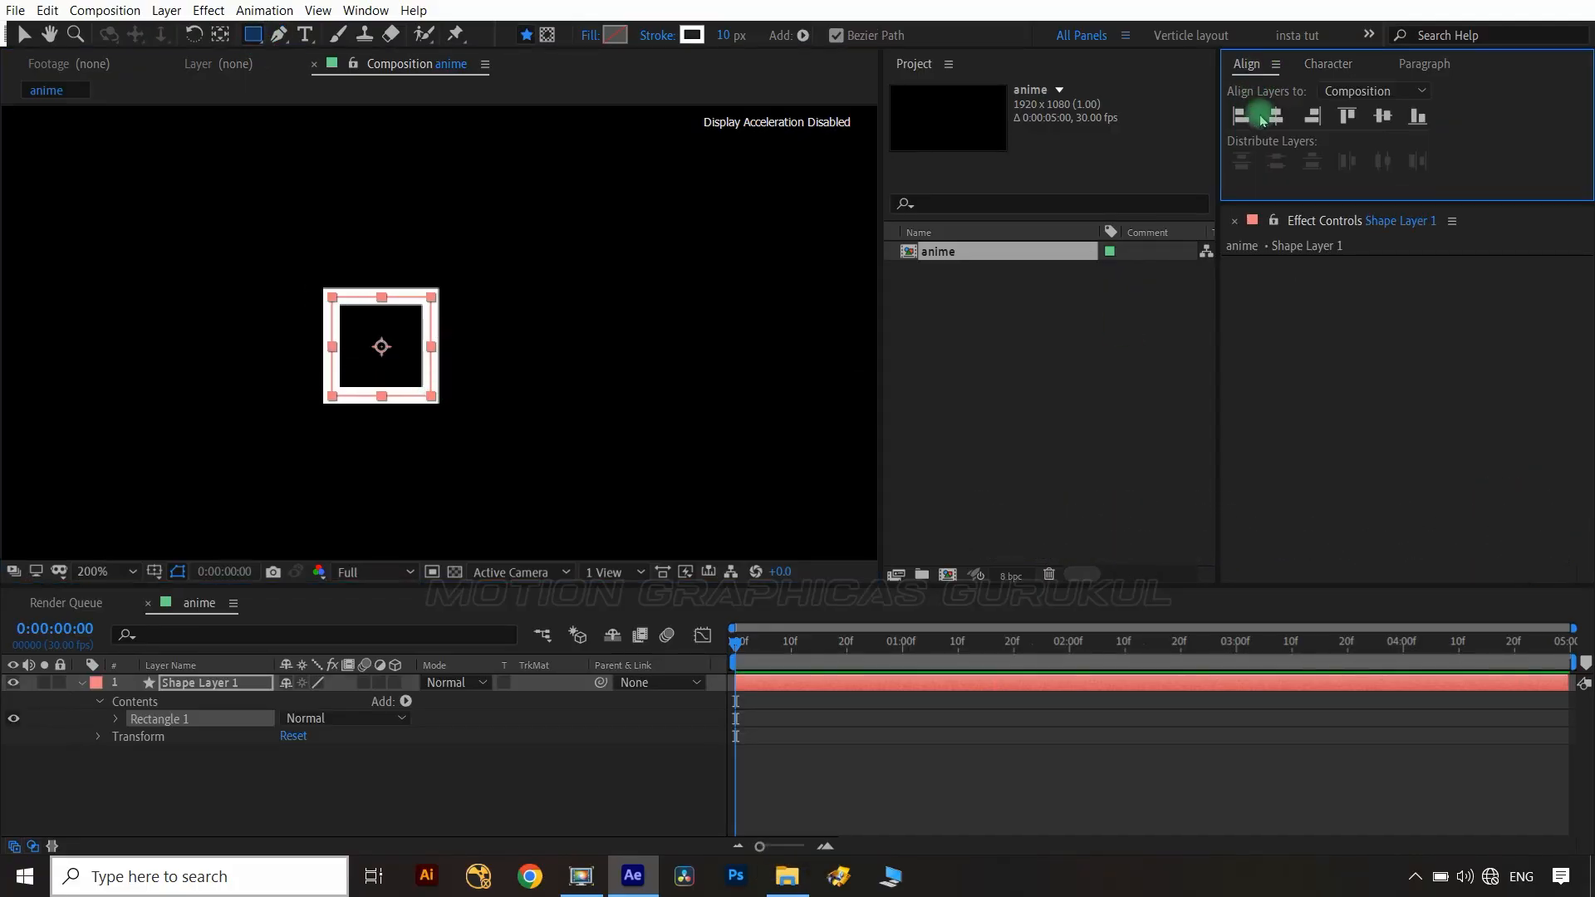
left_click(1276, 116)
left_click(1383, 117)
Set Size keyframes on the rectangle path at 0, 15 frames and 1 second.
left_click(540, 773)
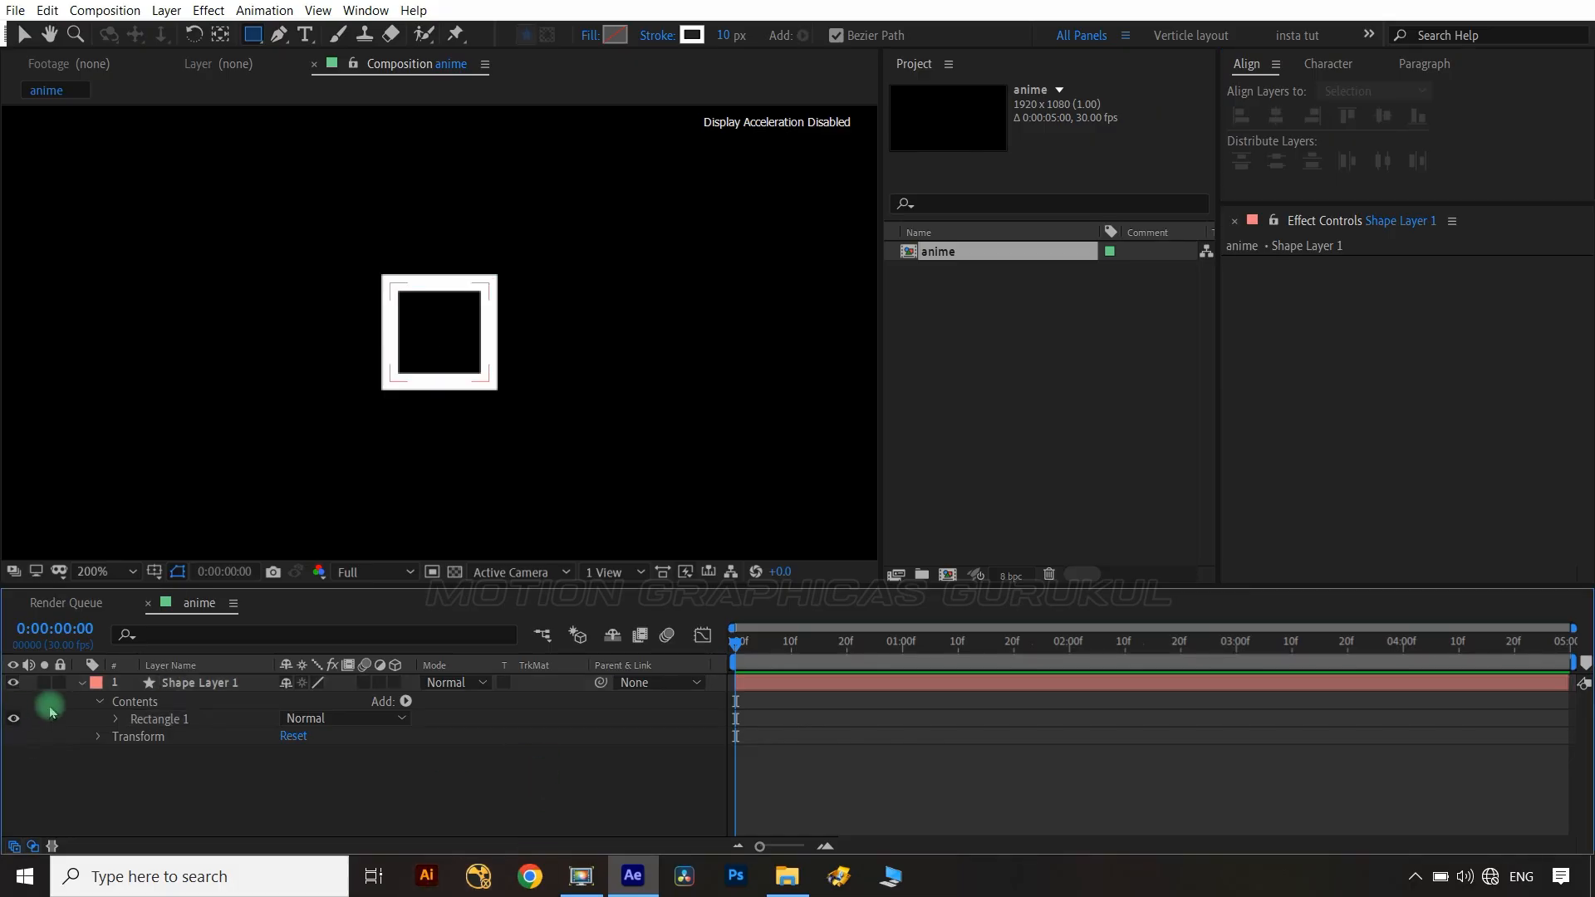
left_click(115, 719)
left_click(134, 736)
left_click(168, 754)
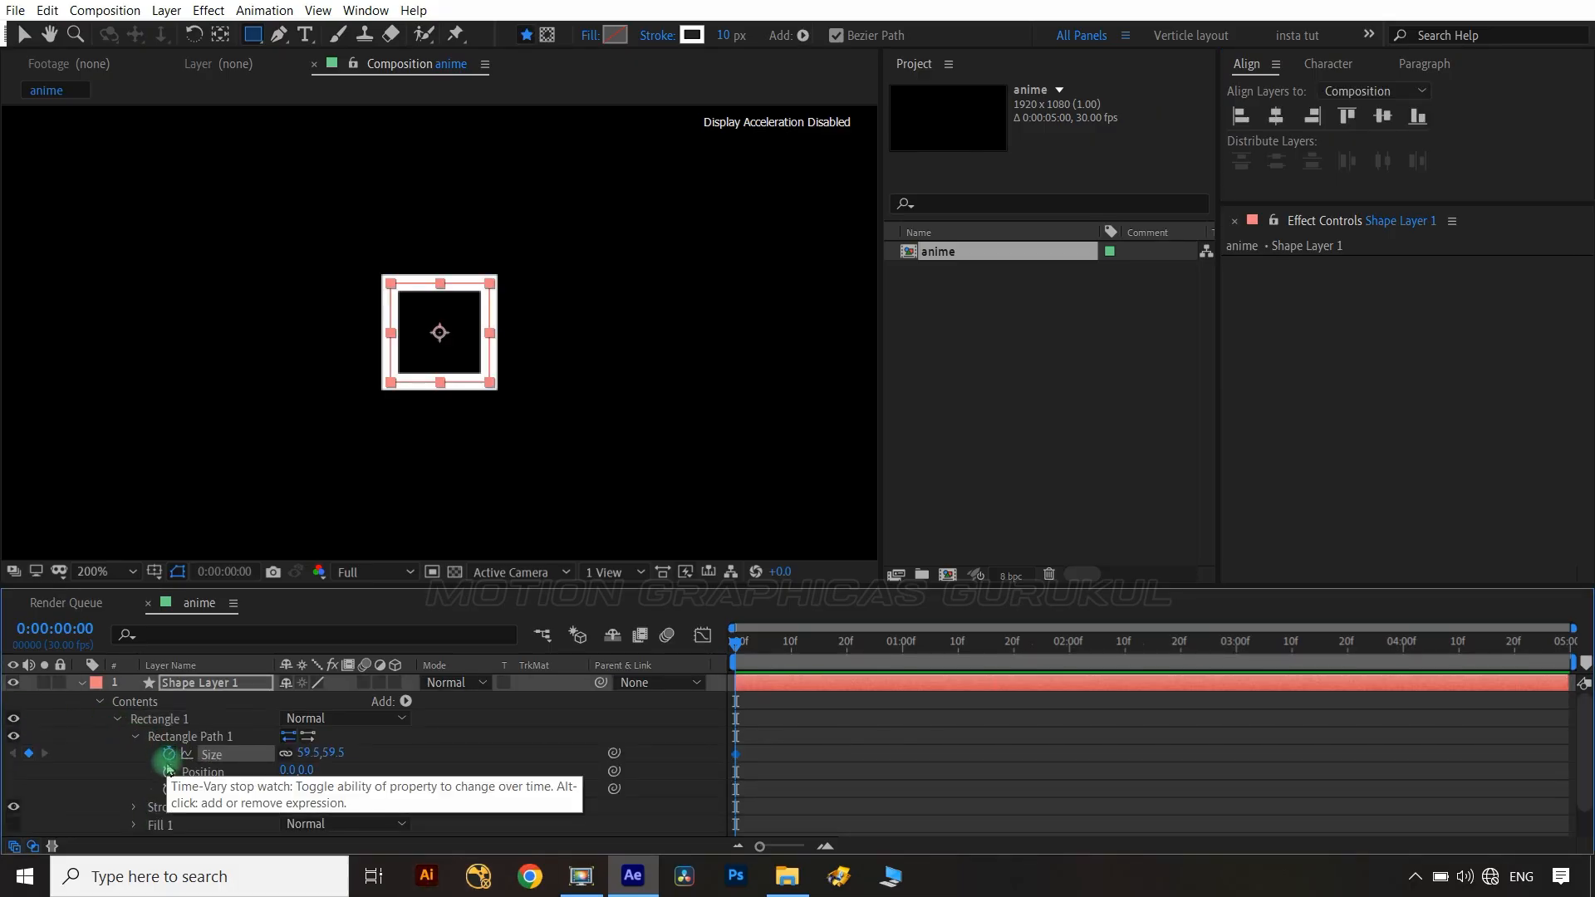
key("shift+Page_Down")
key("ctrl+Right")
key("ctrl+Right")
key("ctrl+Right")
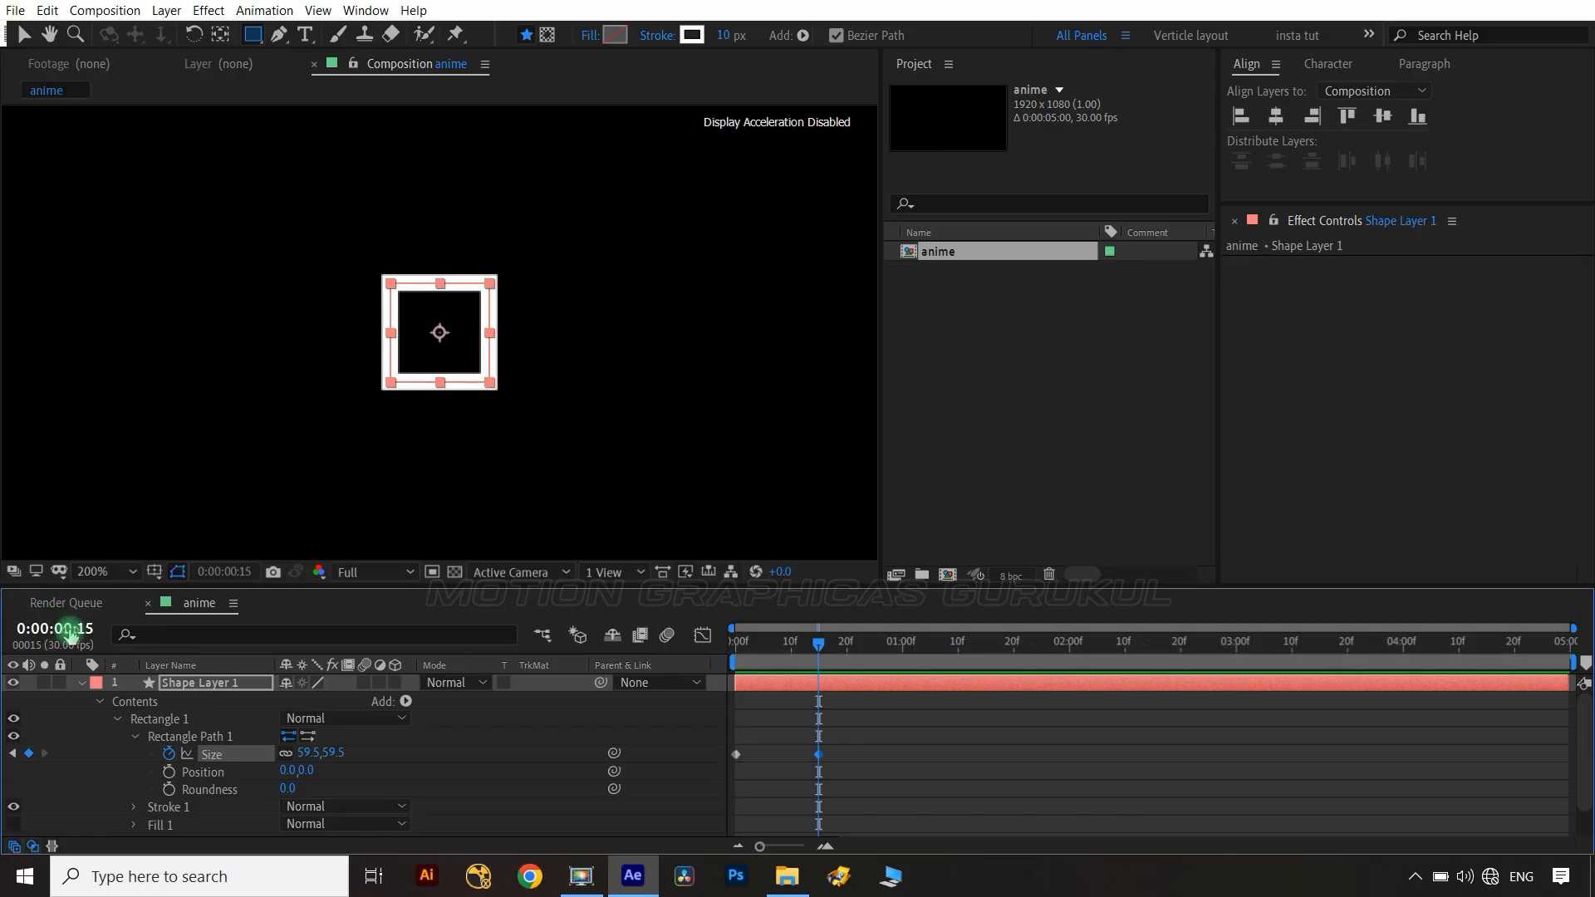
type("30")
key("Return")
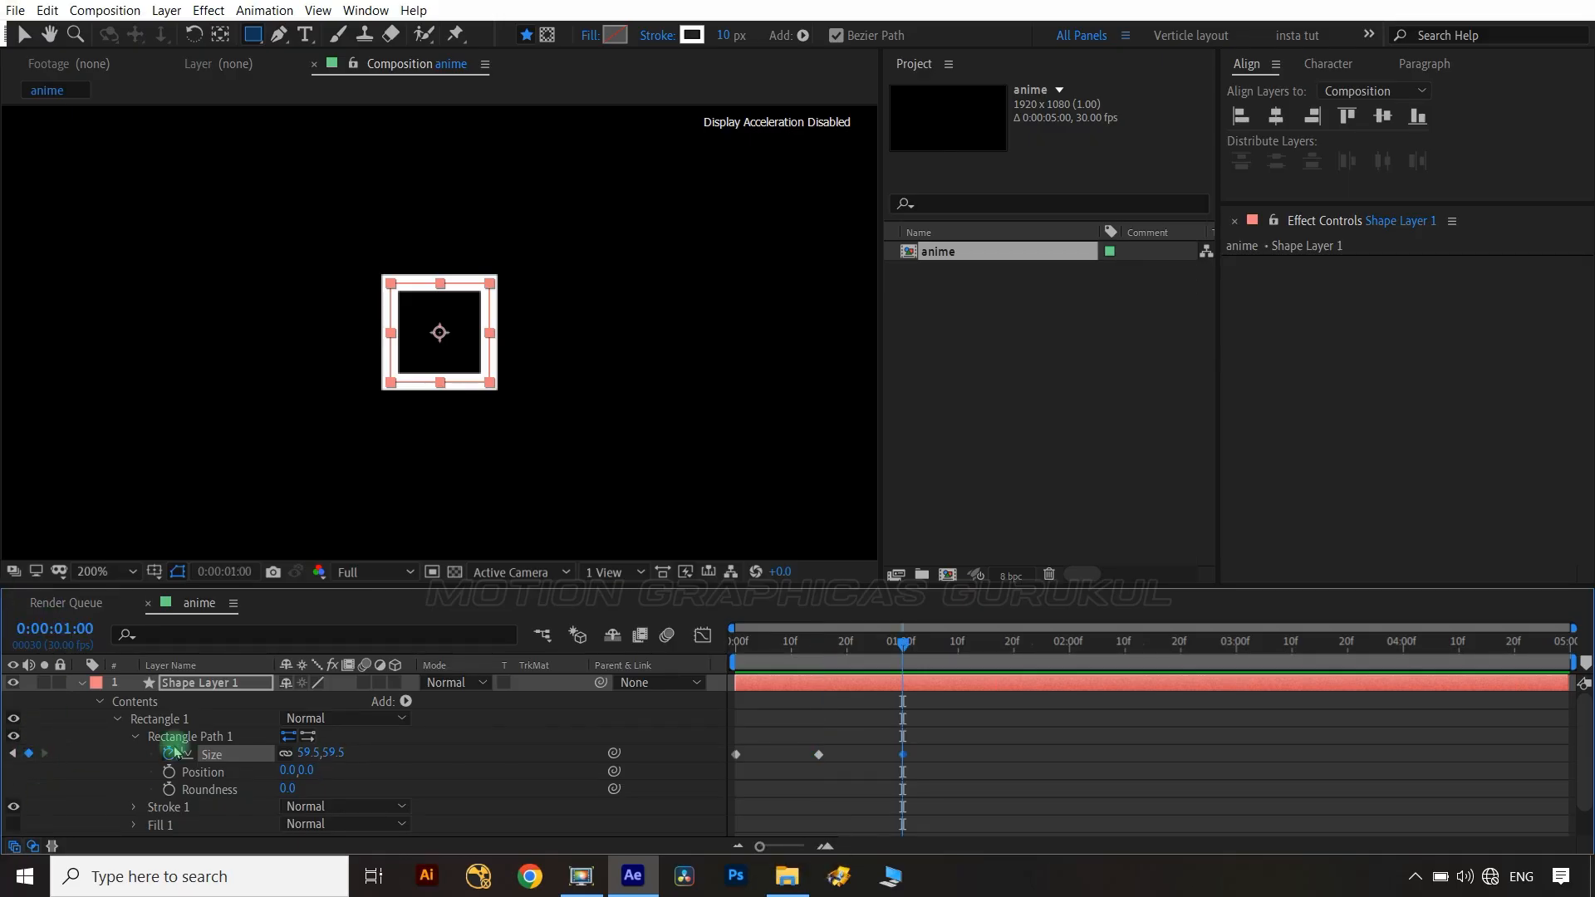
Expand the stroke settings and display only the keyframed Size and Stroke Width properties.
scroll(150, 760, "down", 1)
left_click(134, 774)
scroll(158, 802, "down", 3)
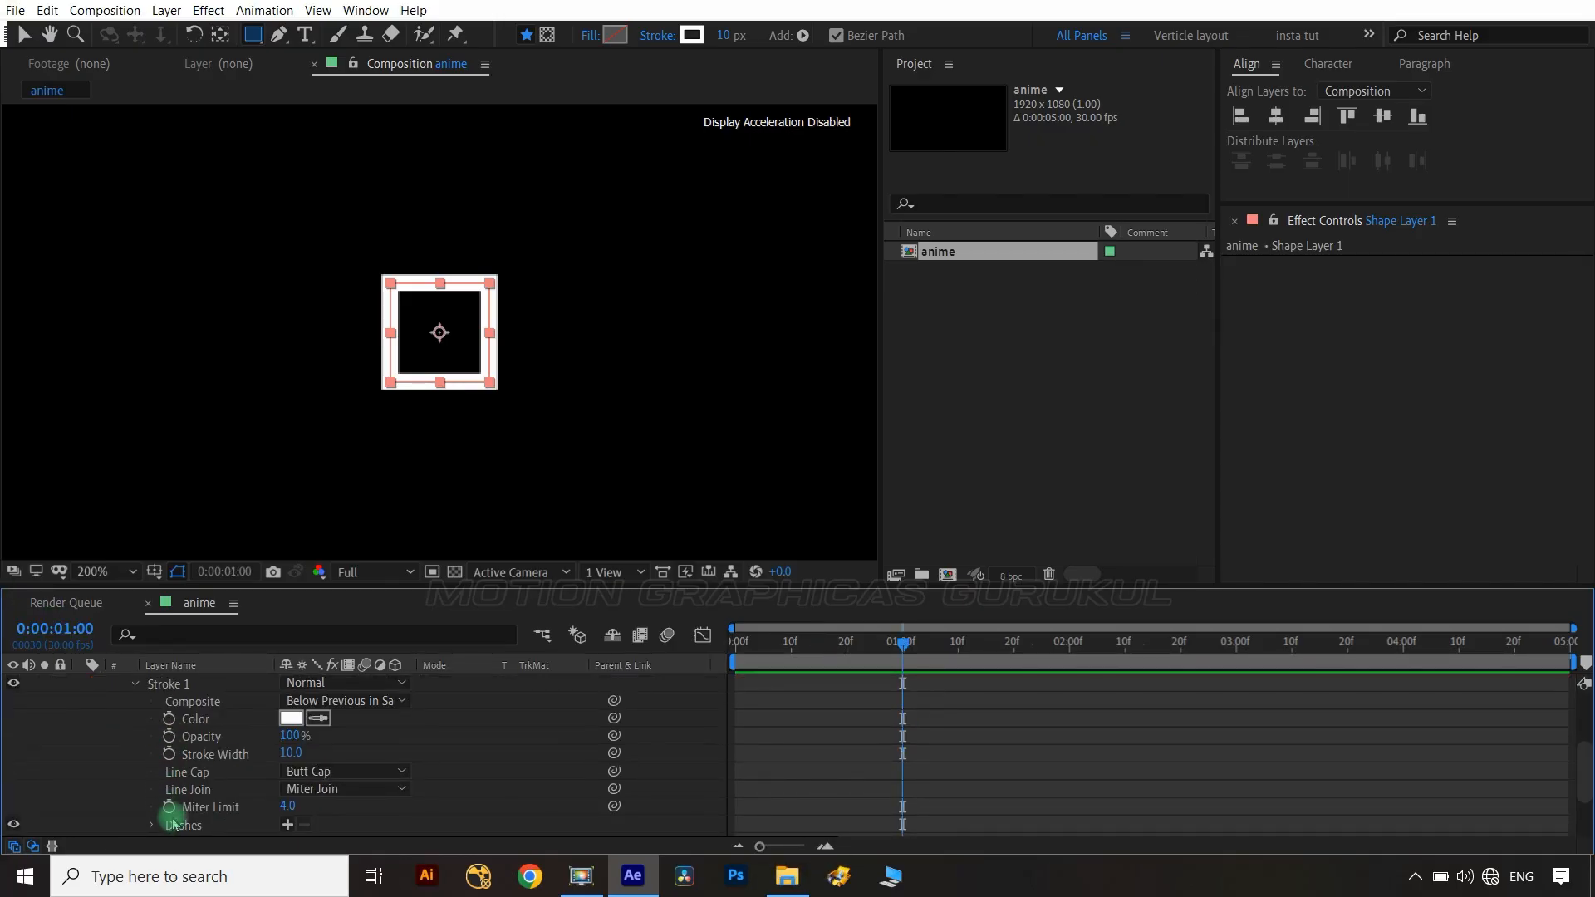
scroll(153, 773, "up", 5)
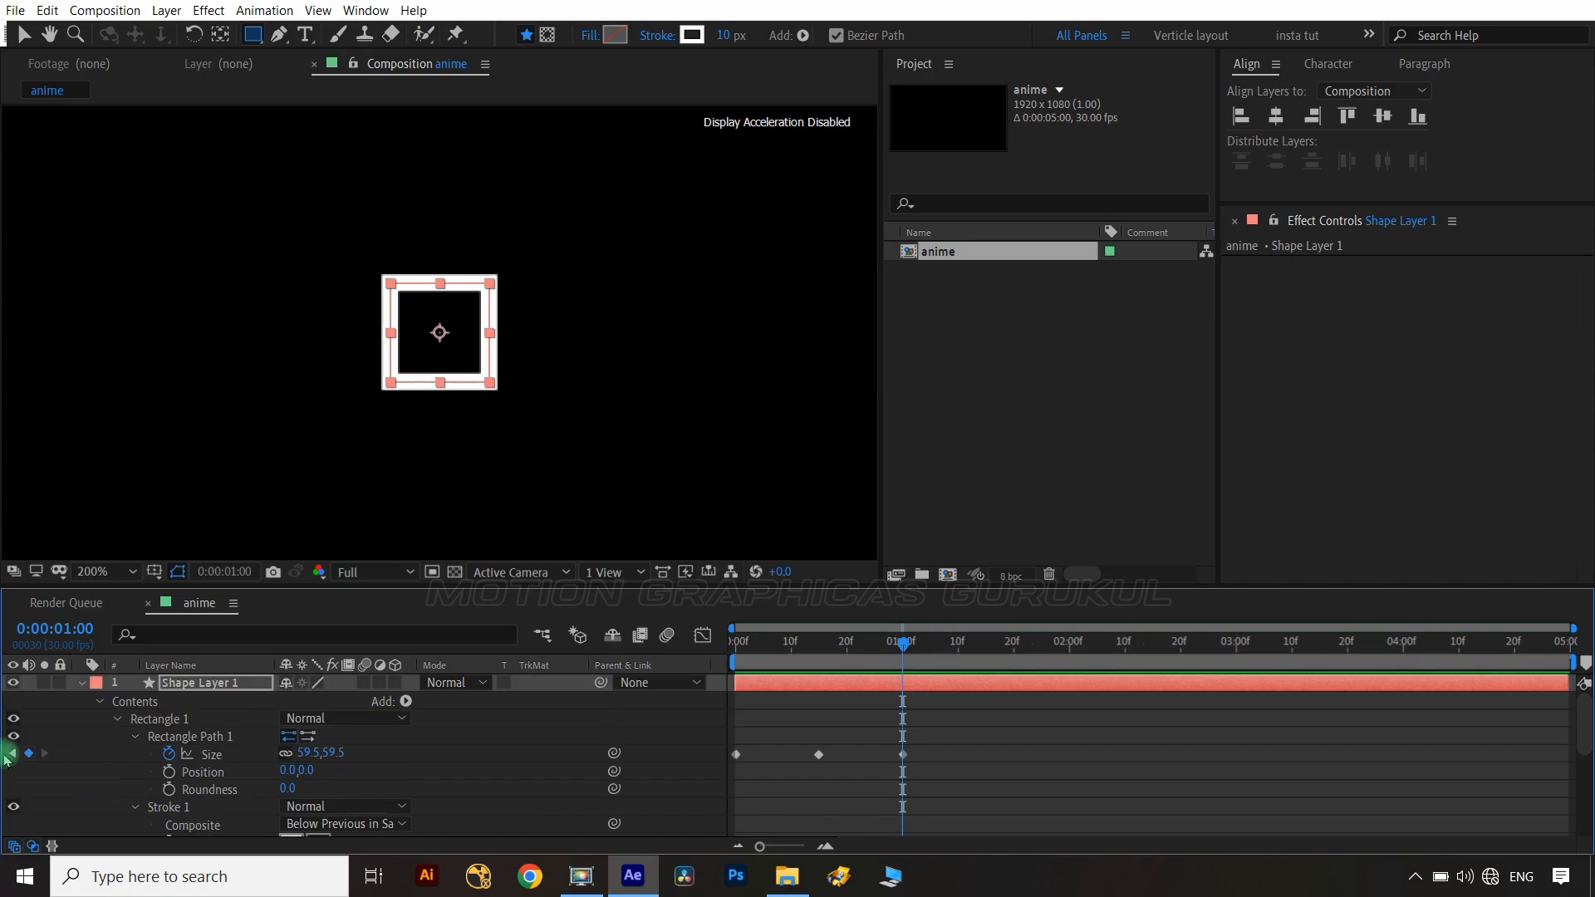
key("u")
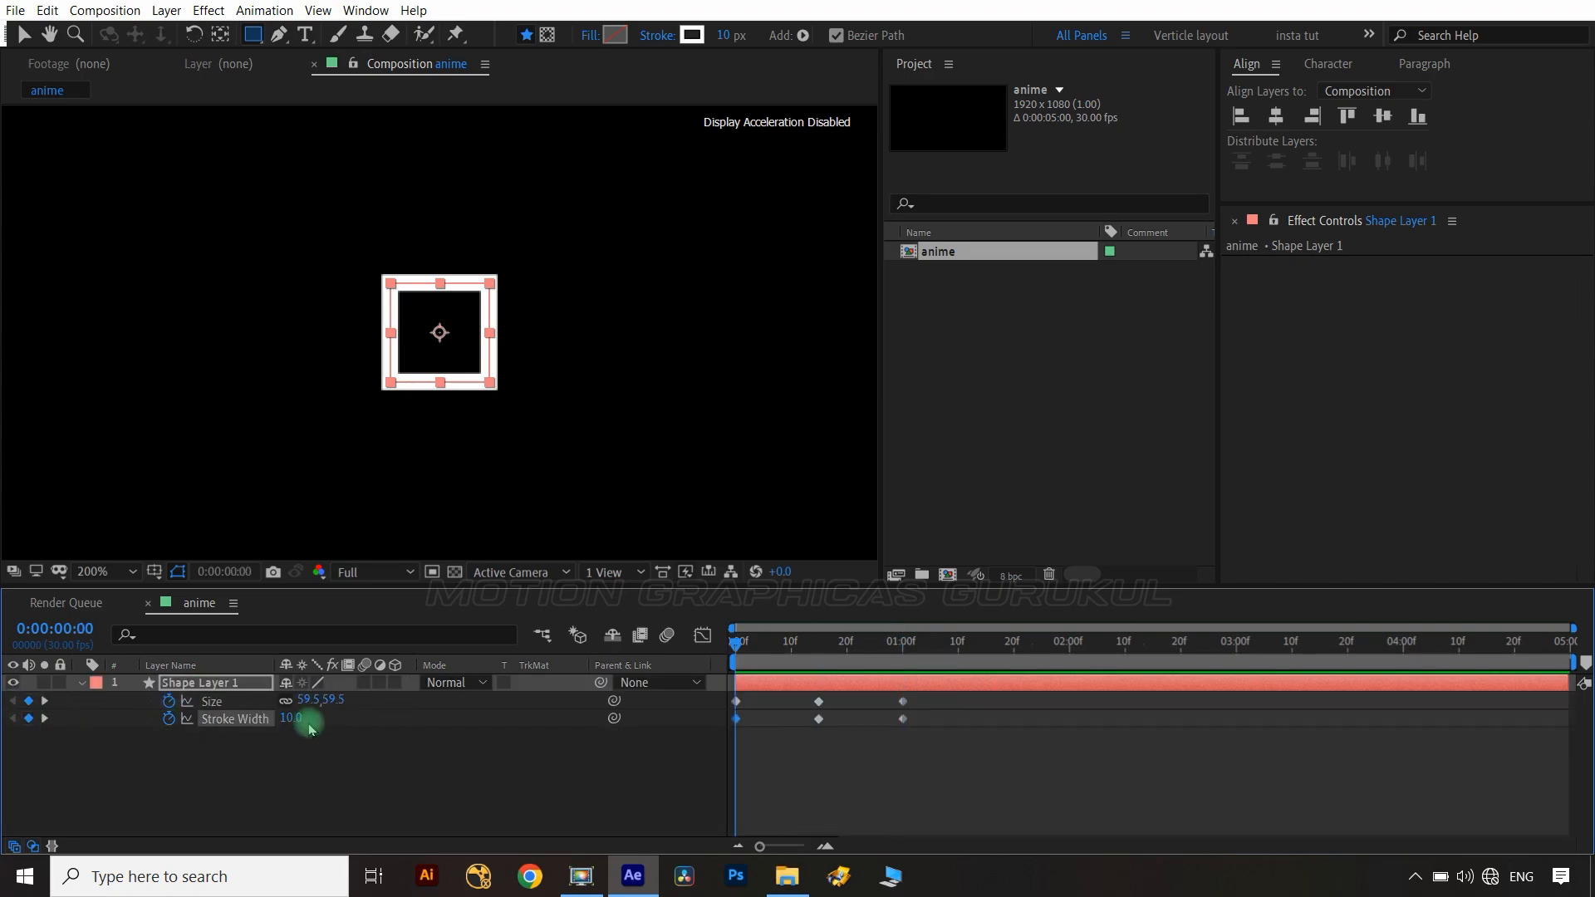
At the first frame, set the rectangle size to 0 and the stroke width to 50.
left_click(345, 702)
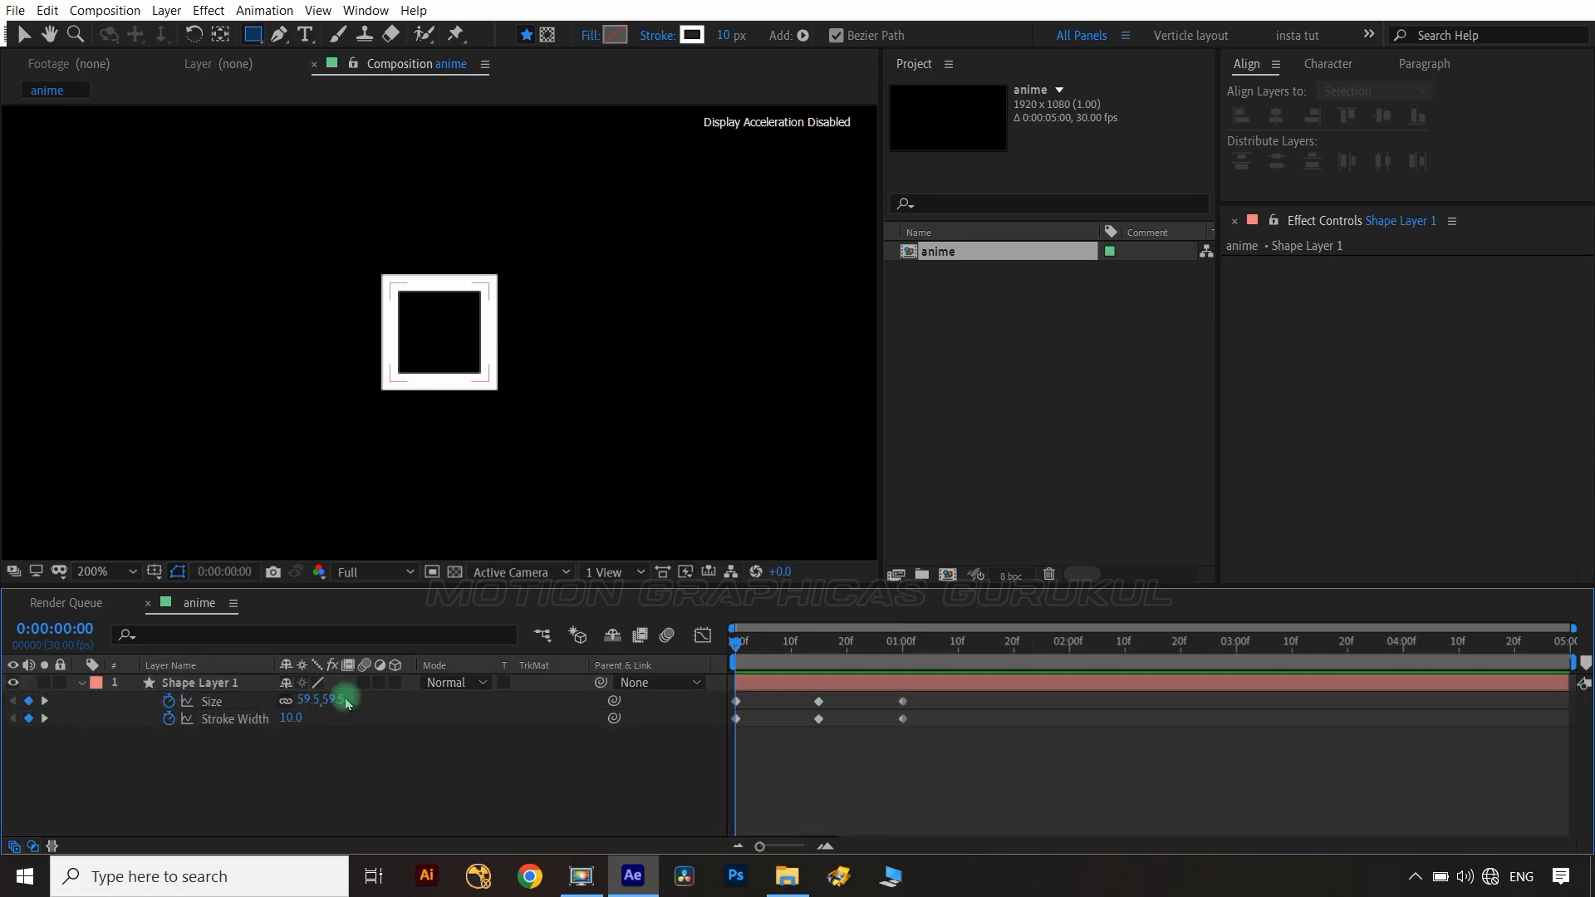
type("0")
left_click(363, 790)
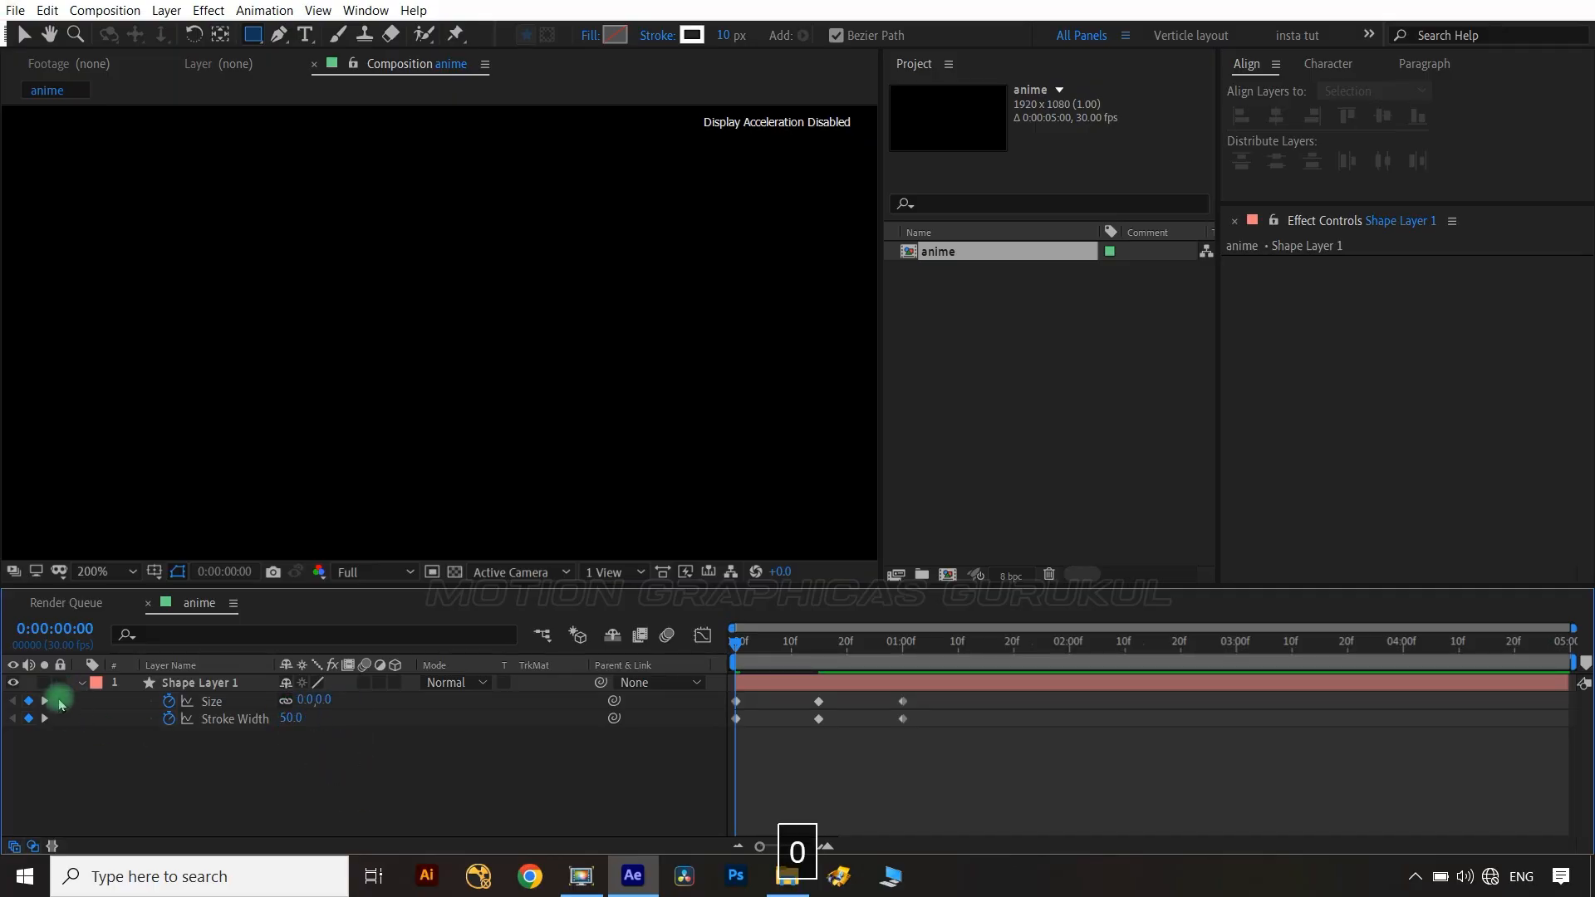
At frame 15, set the rectangle size to 290 and the stroke width to 80.
left_click(45, 701)
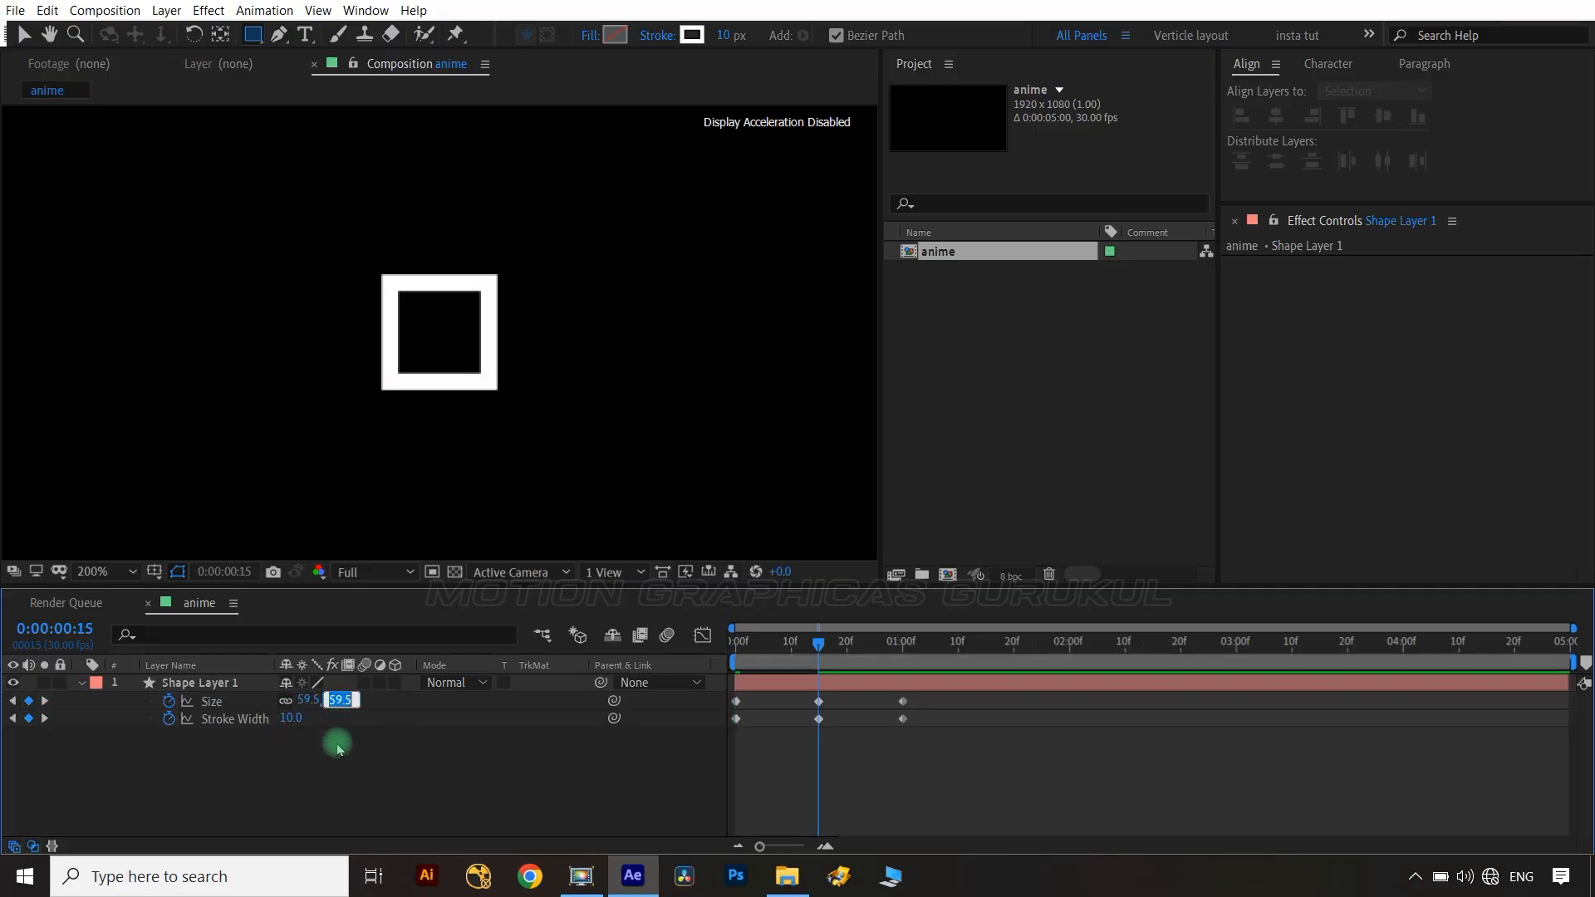
left_click(352, 764)
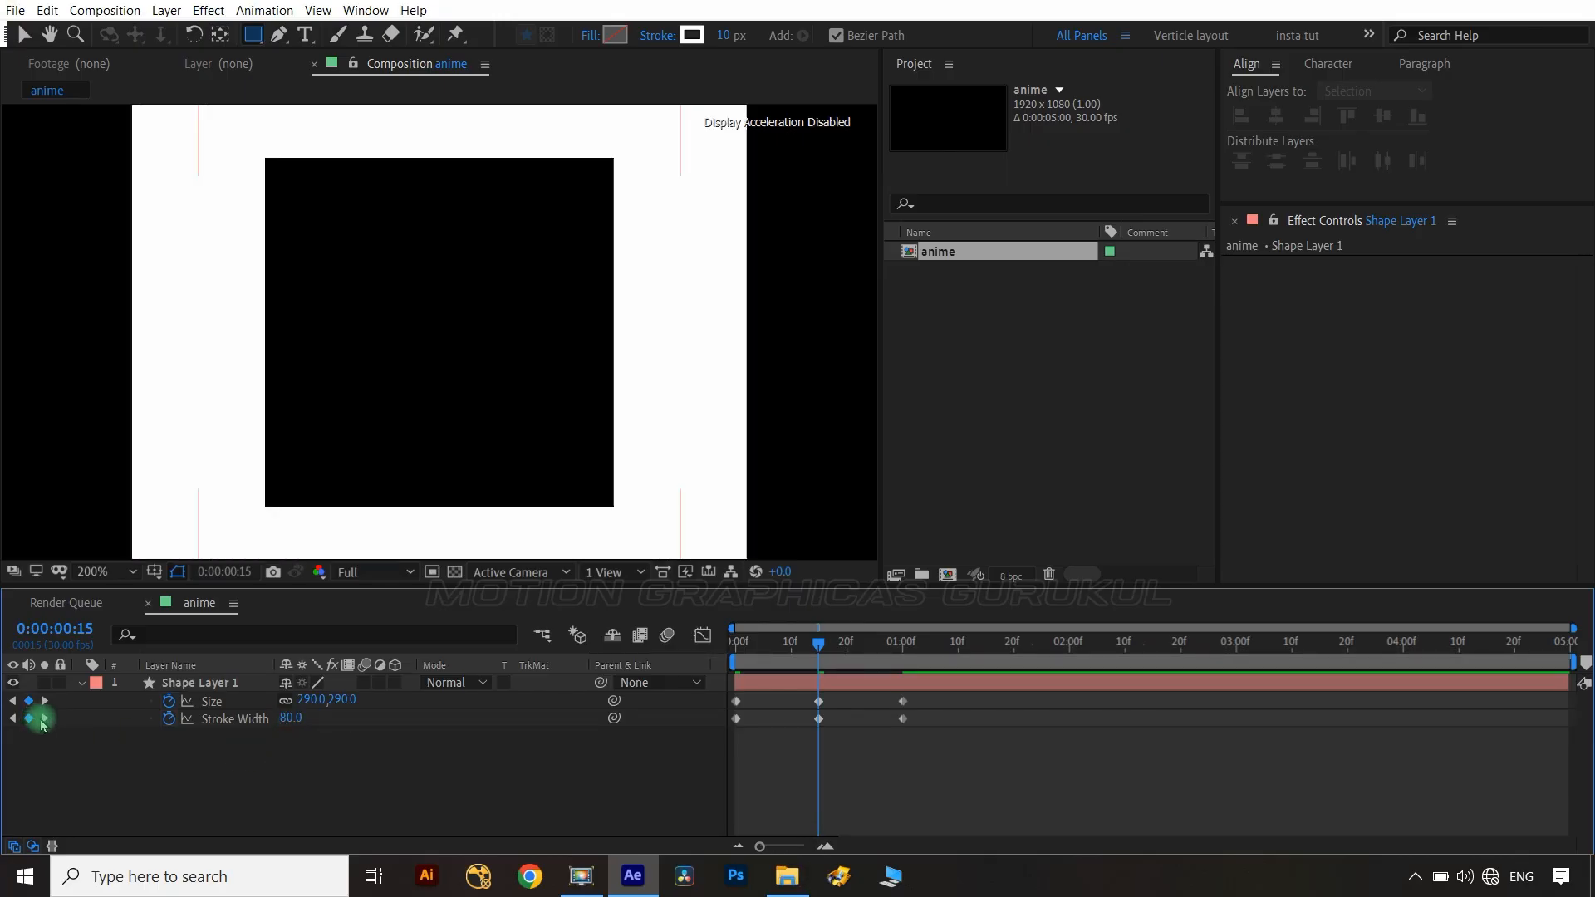
At the 1 second keyframe, set the rectangle size to 110.
left_click(45, 719)
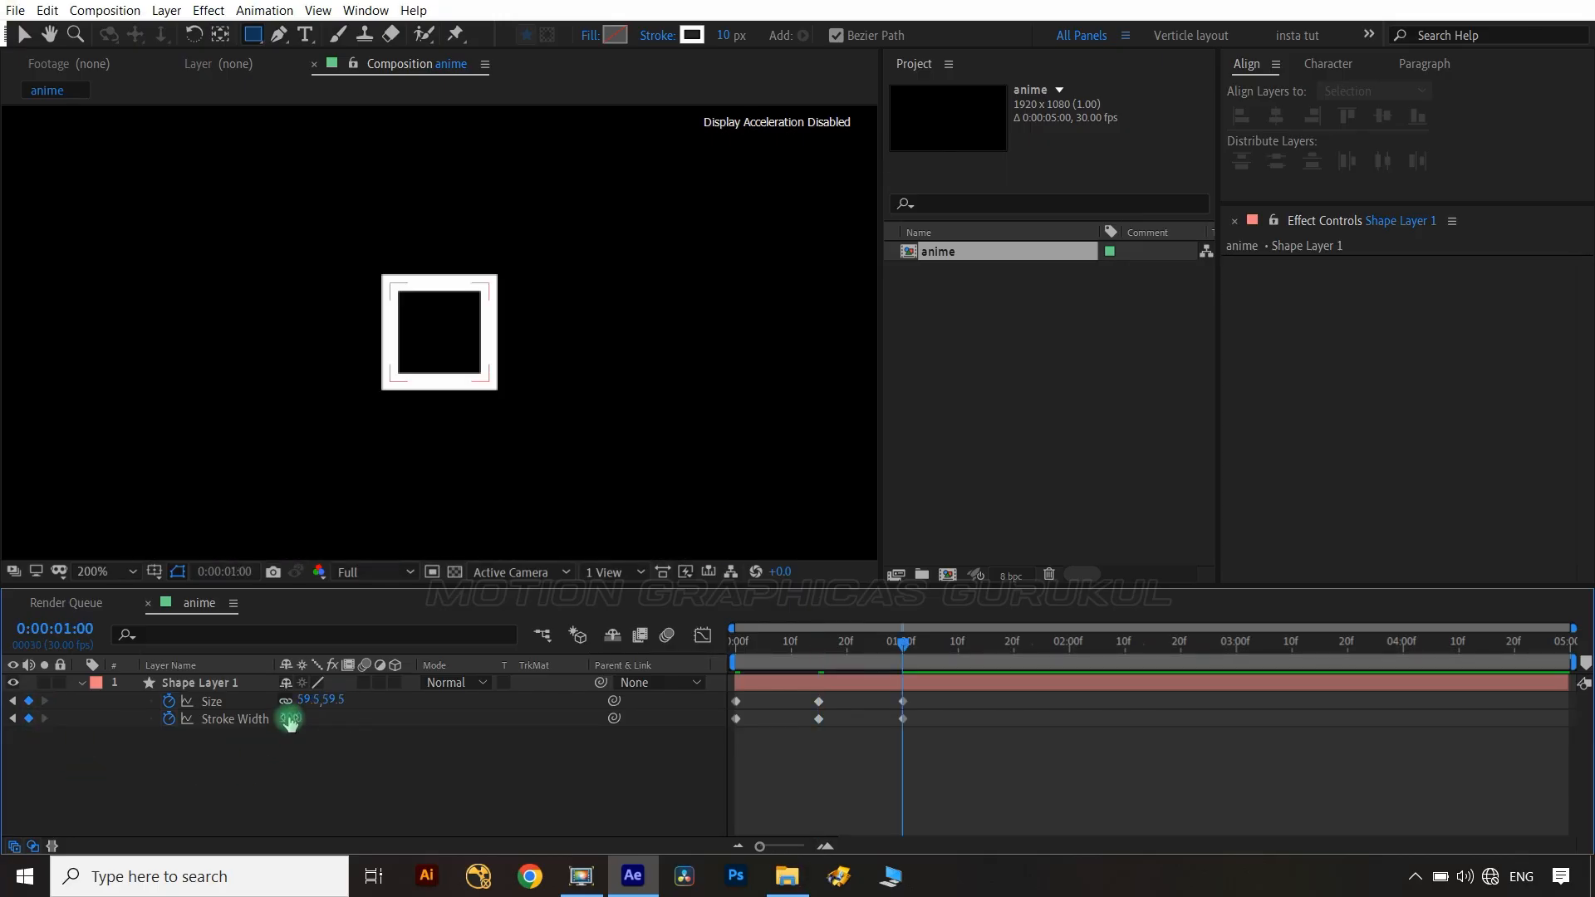
type("1190")
key("BackSpace")
key("BackSpace")
type("0")
left_click(335, 778)
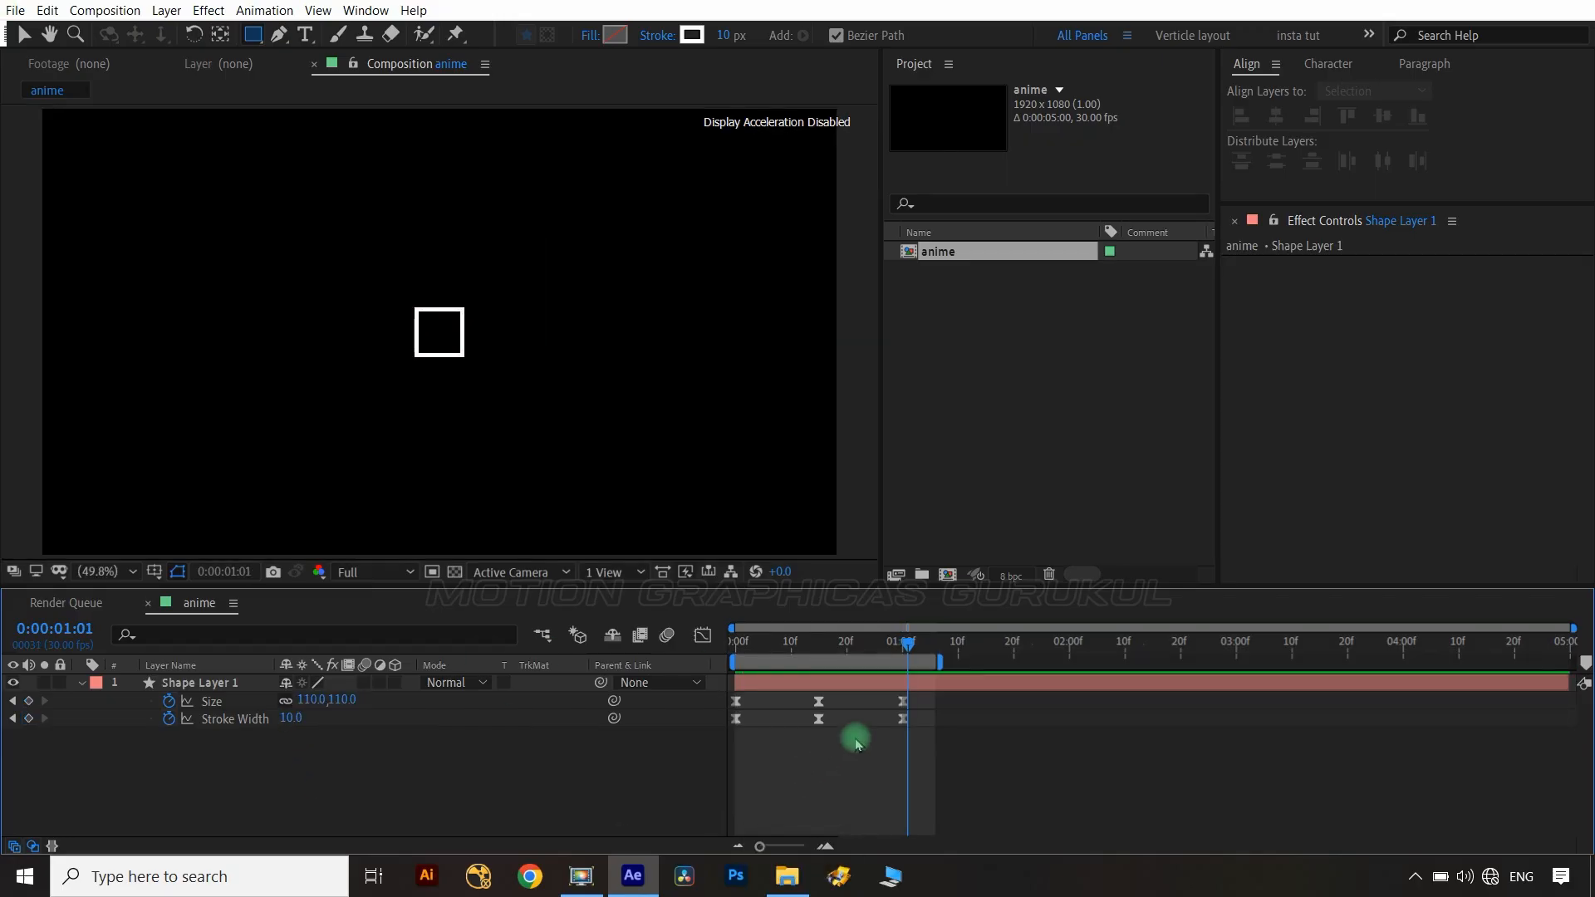
Select all keyframes, apply easy ease and reshape the speed curve in the Graph Editor for a sharper start.
left_click_drag(931, 693, 694, 741)
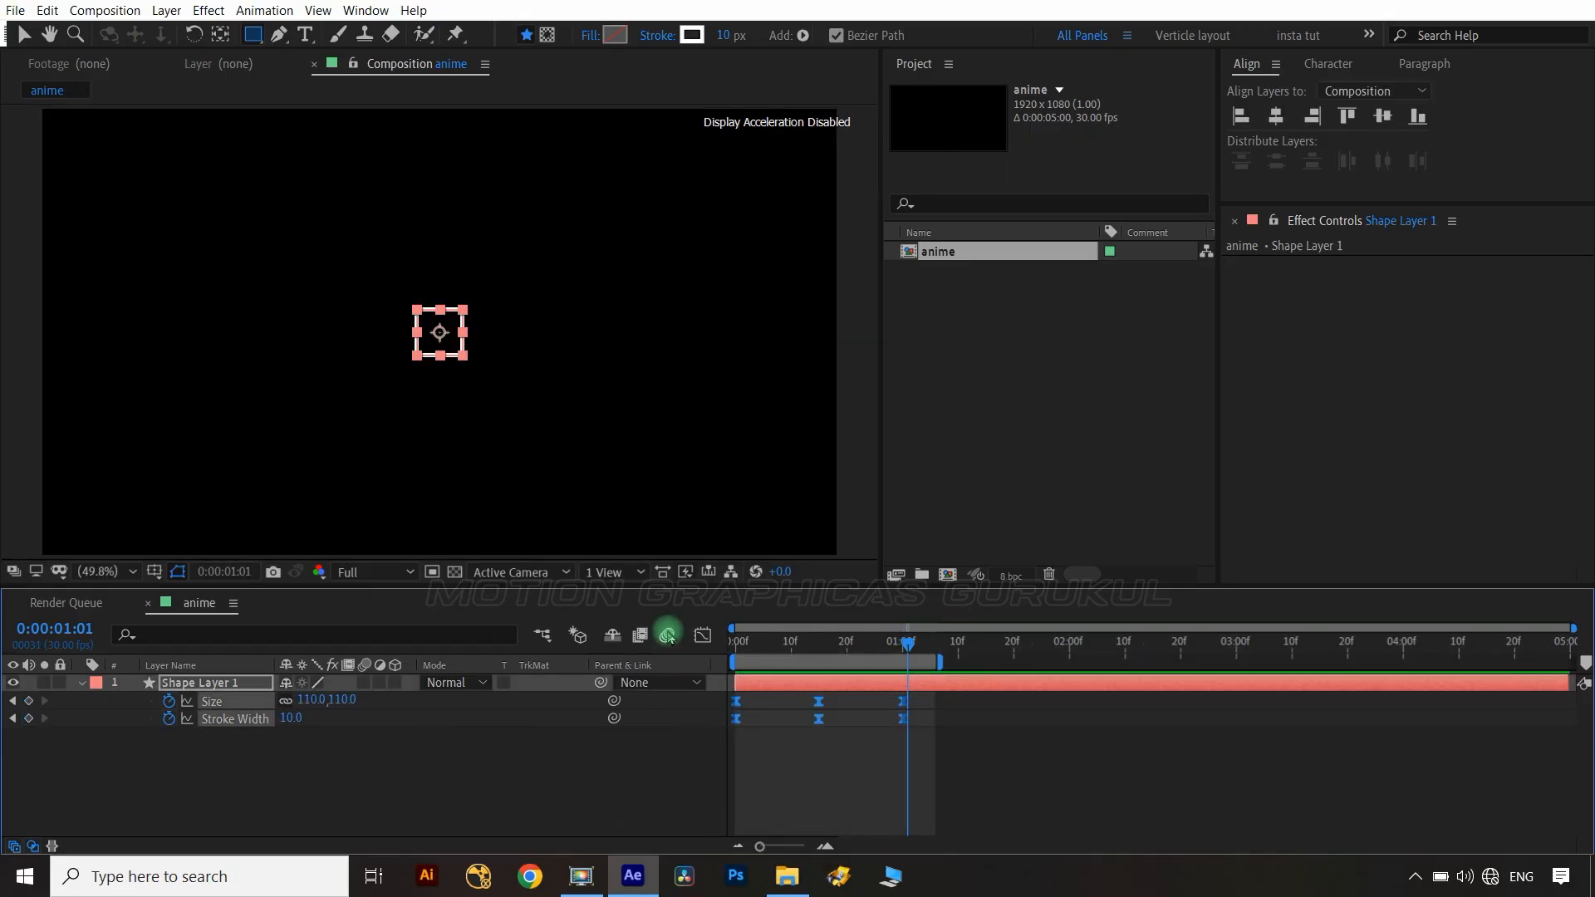
left_click(703, 635)
right_click(813, 762)
left_click(901, 613)
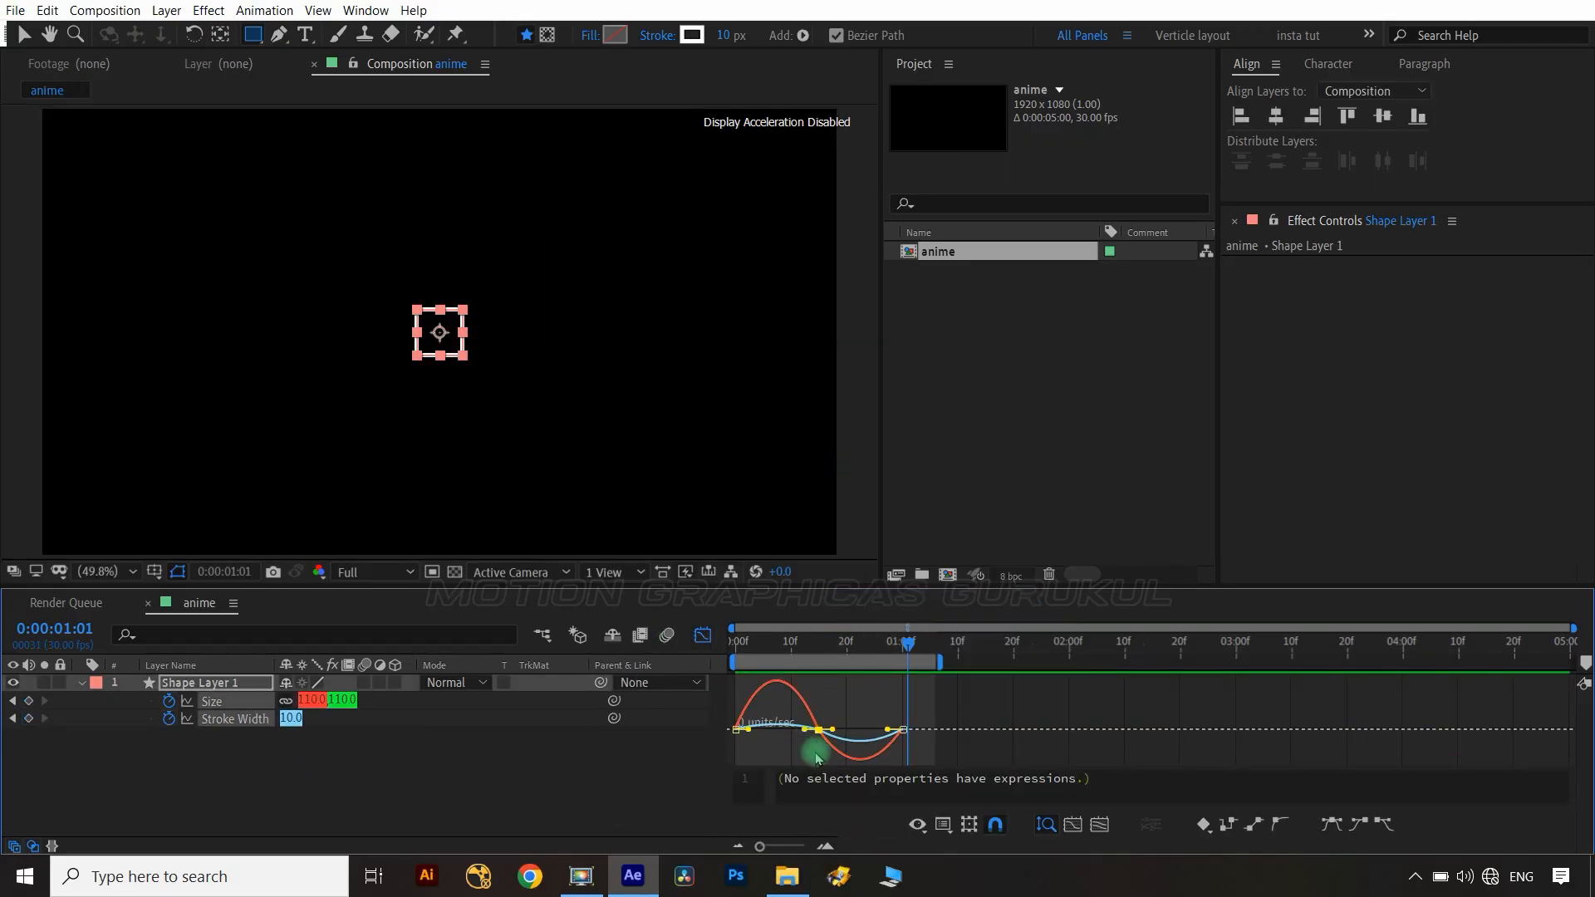
left_click_drag(804, 731, 783, 730)
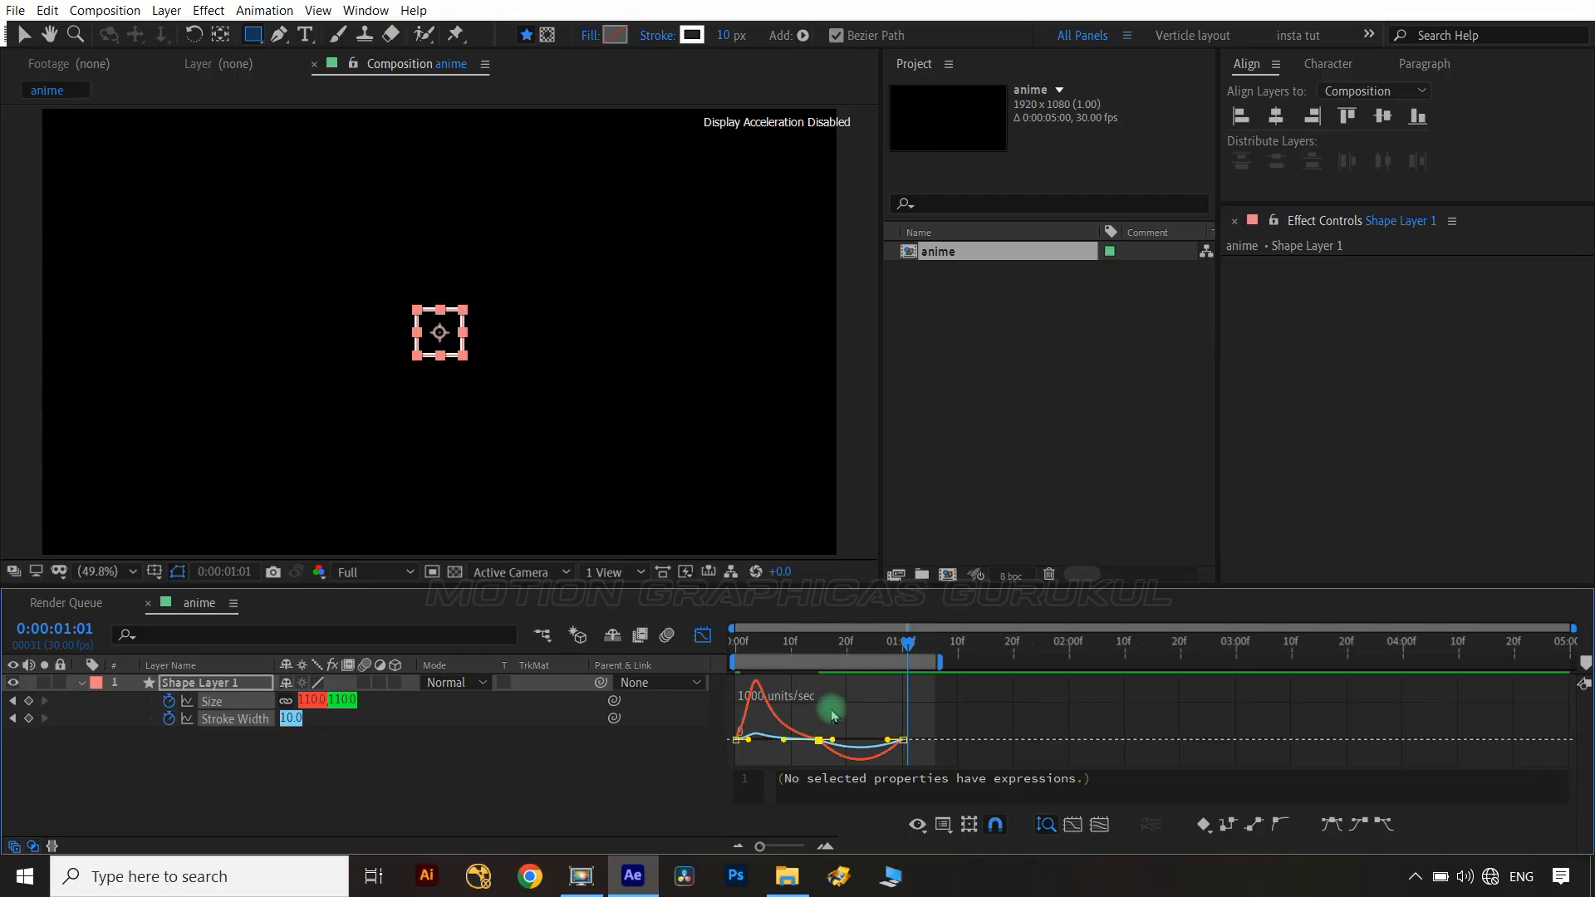
key("shift+F3")
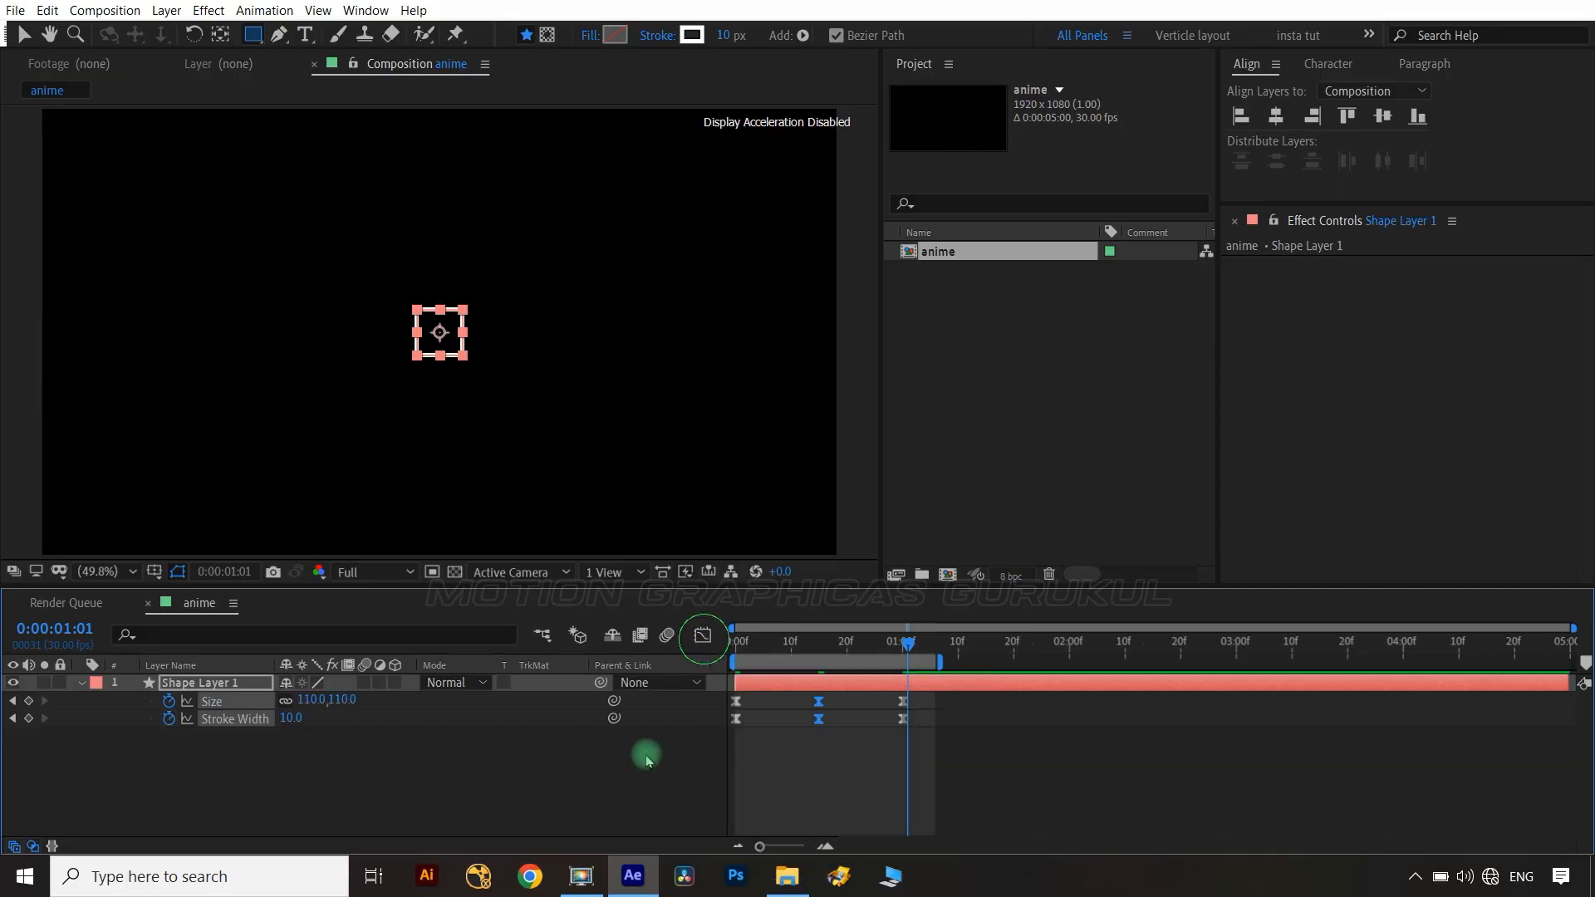
Duplicate the animated shape layer.
left_click(645, 751)
left_click(199, 682)
key("ctrl+d")
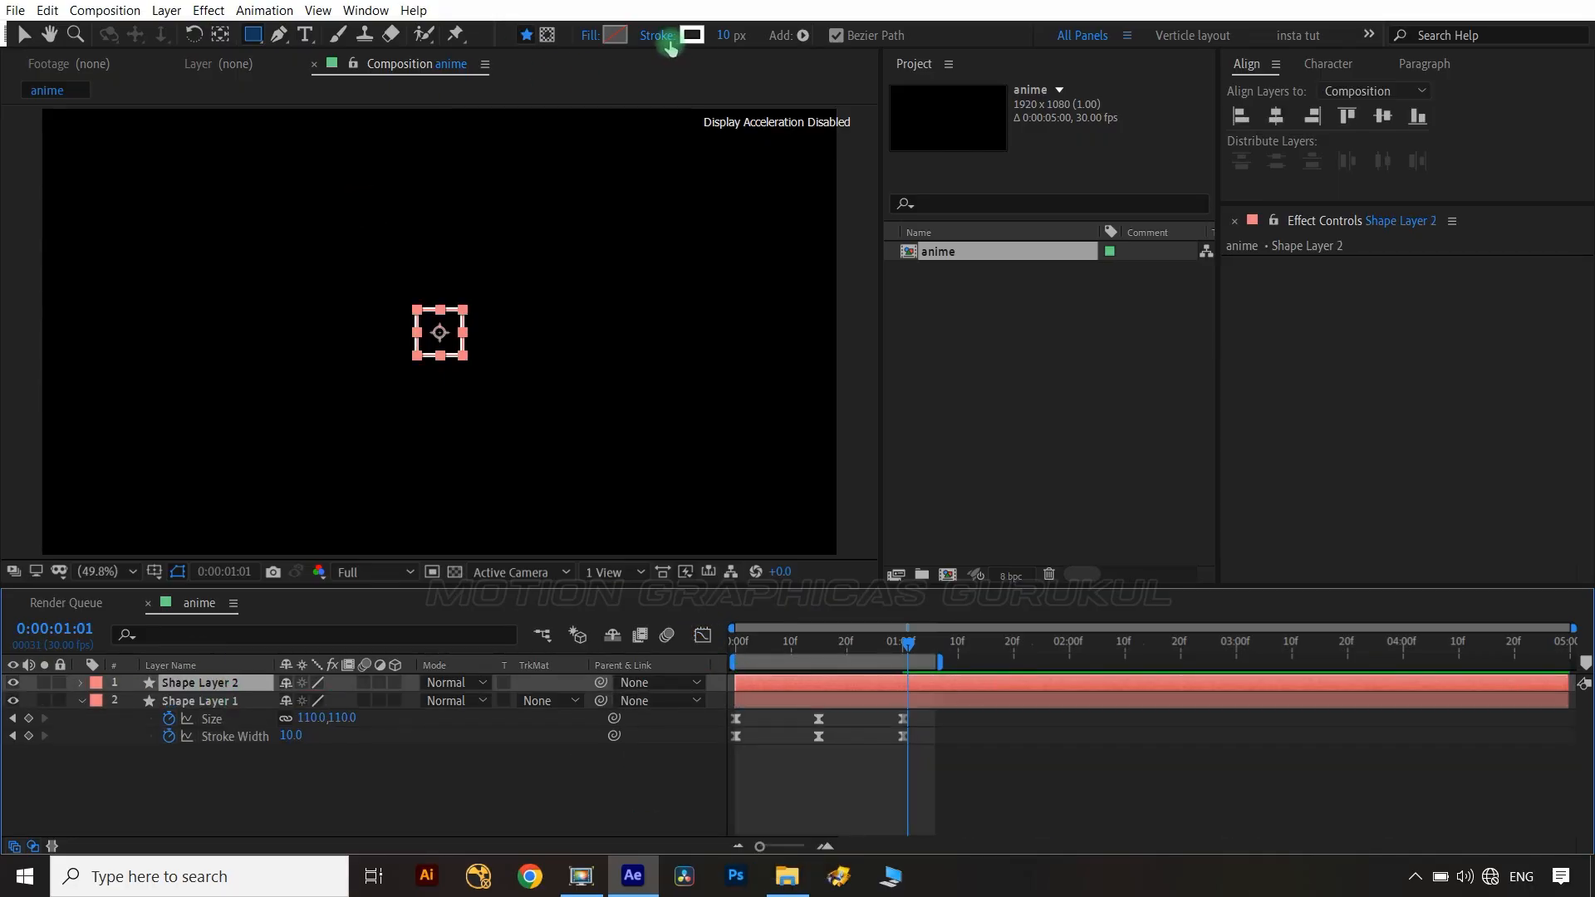
Change the original shape layer's stroke color to green 85FF4C.
left_click(253, 706)
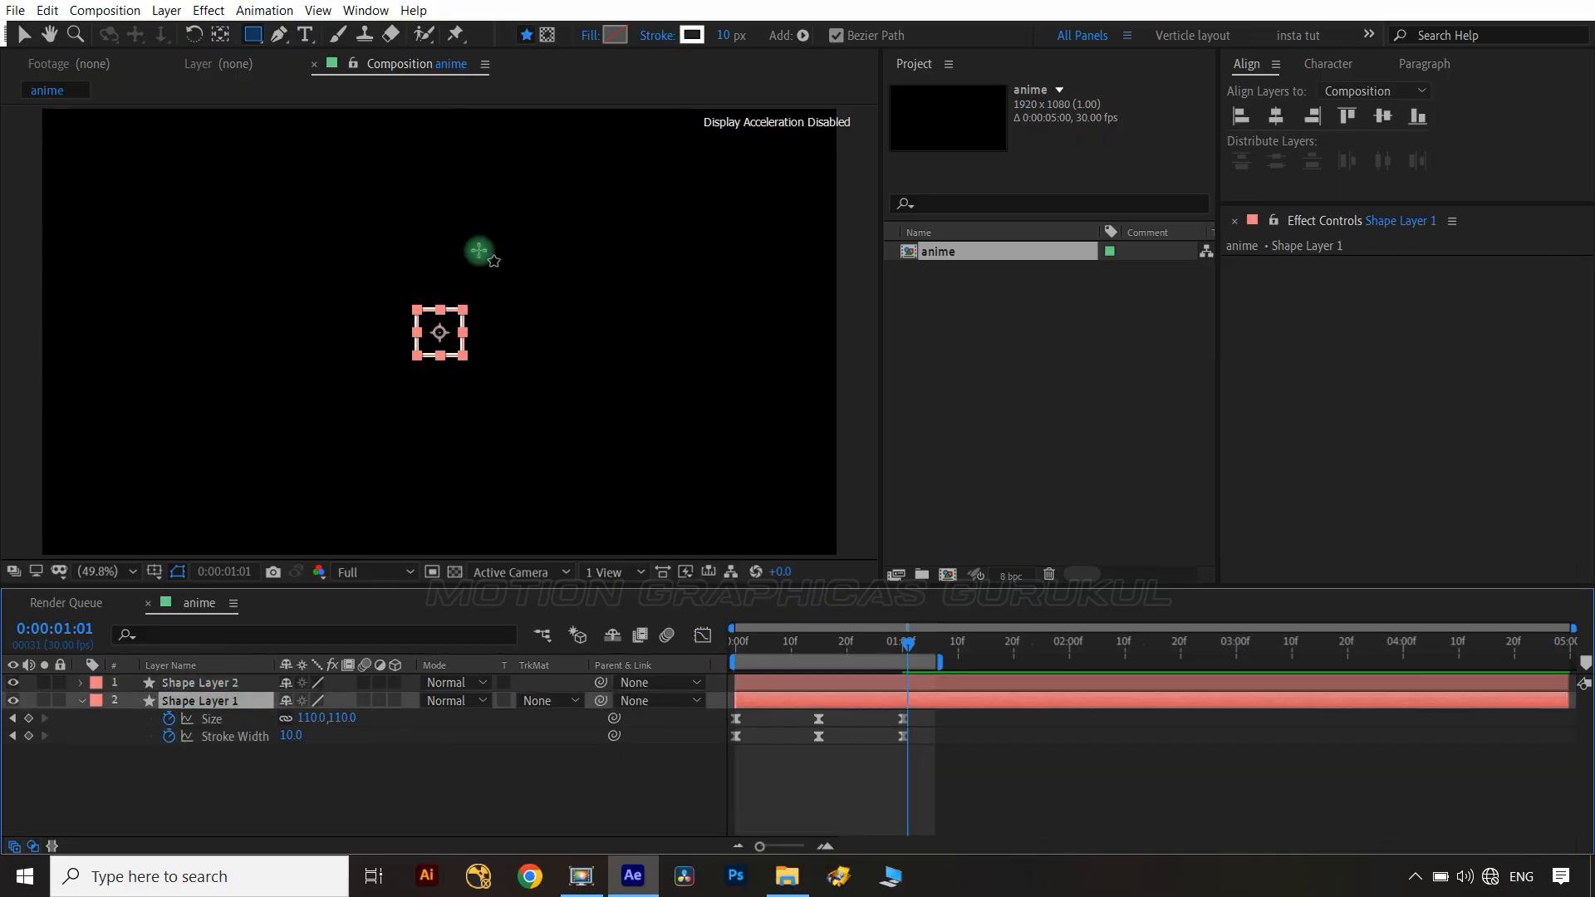
left_click(695, 35)
left_click(330, 737)
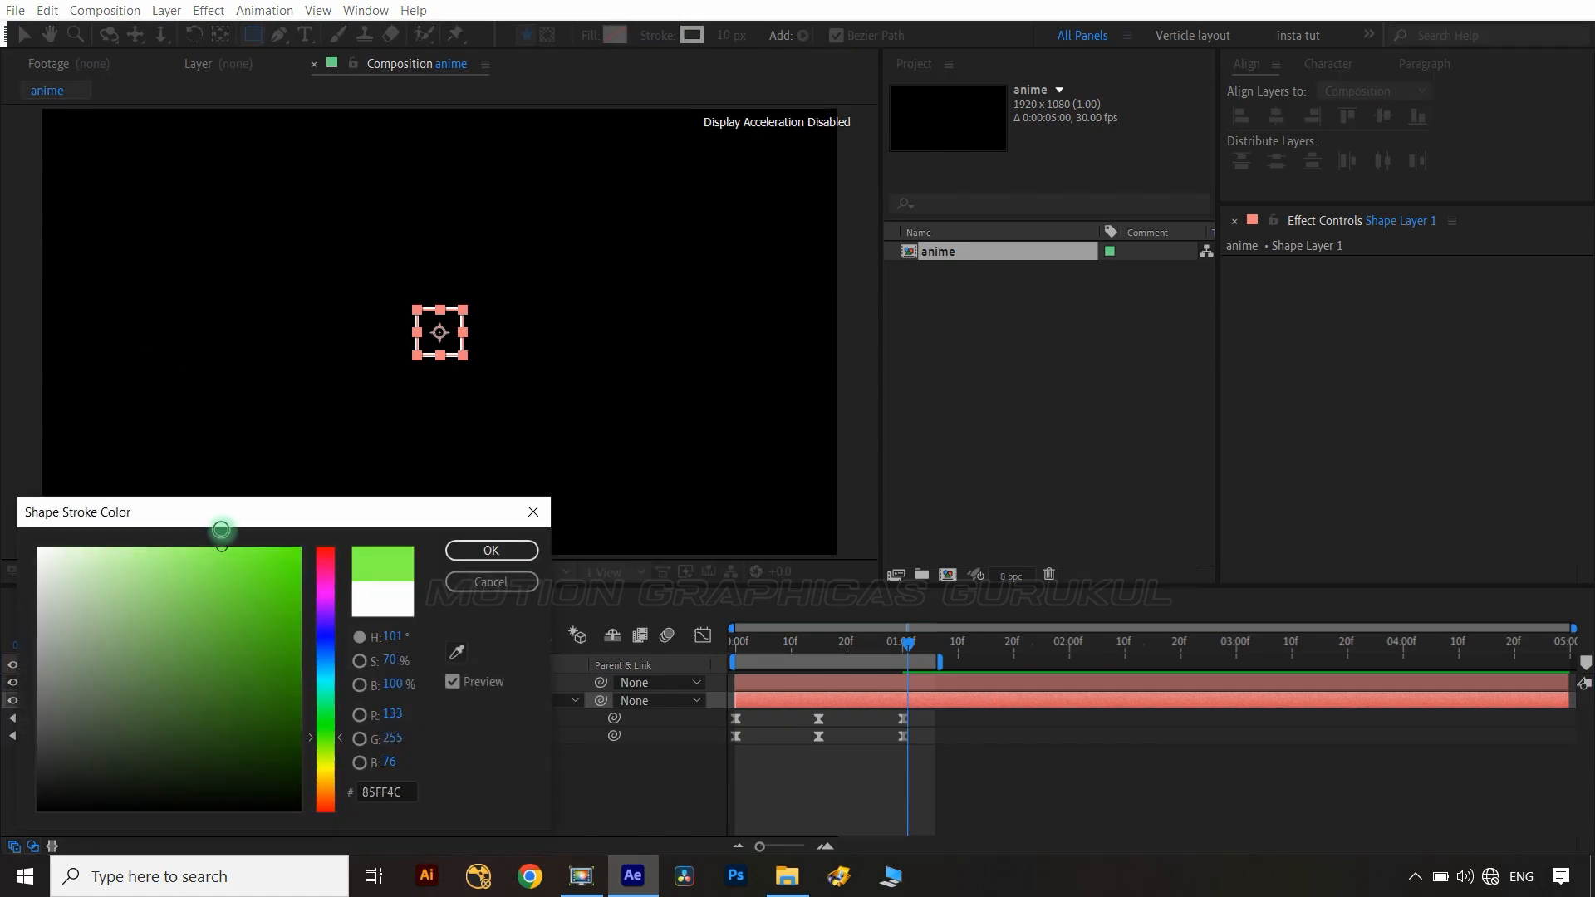
left_click(478, 551)
Shift the duplicated shape layer to start two frames later.
left_click_drag(907, 644, 732, 653)
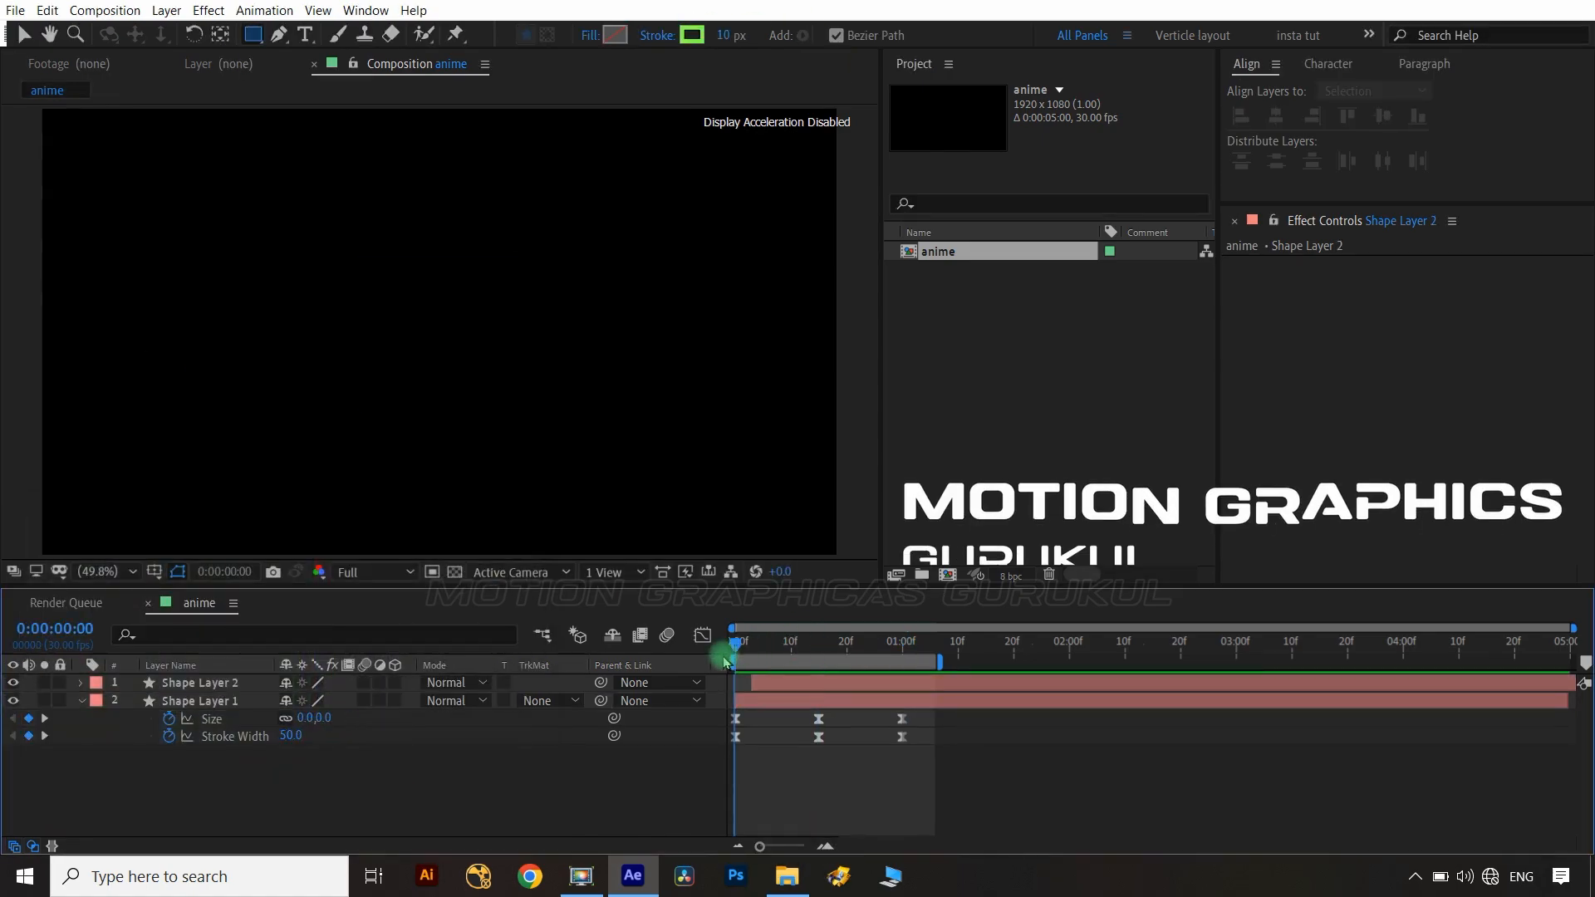
key("ctrl+Right")
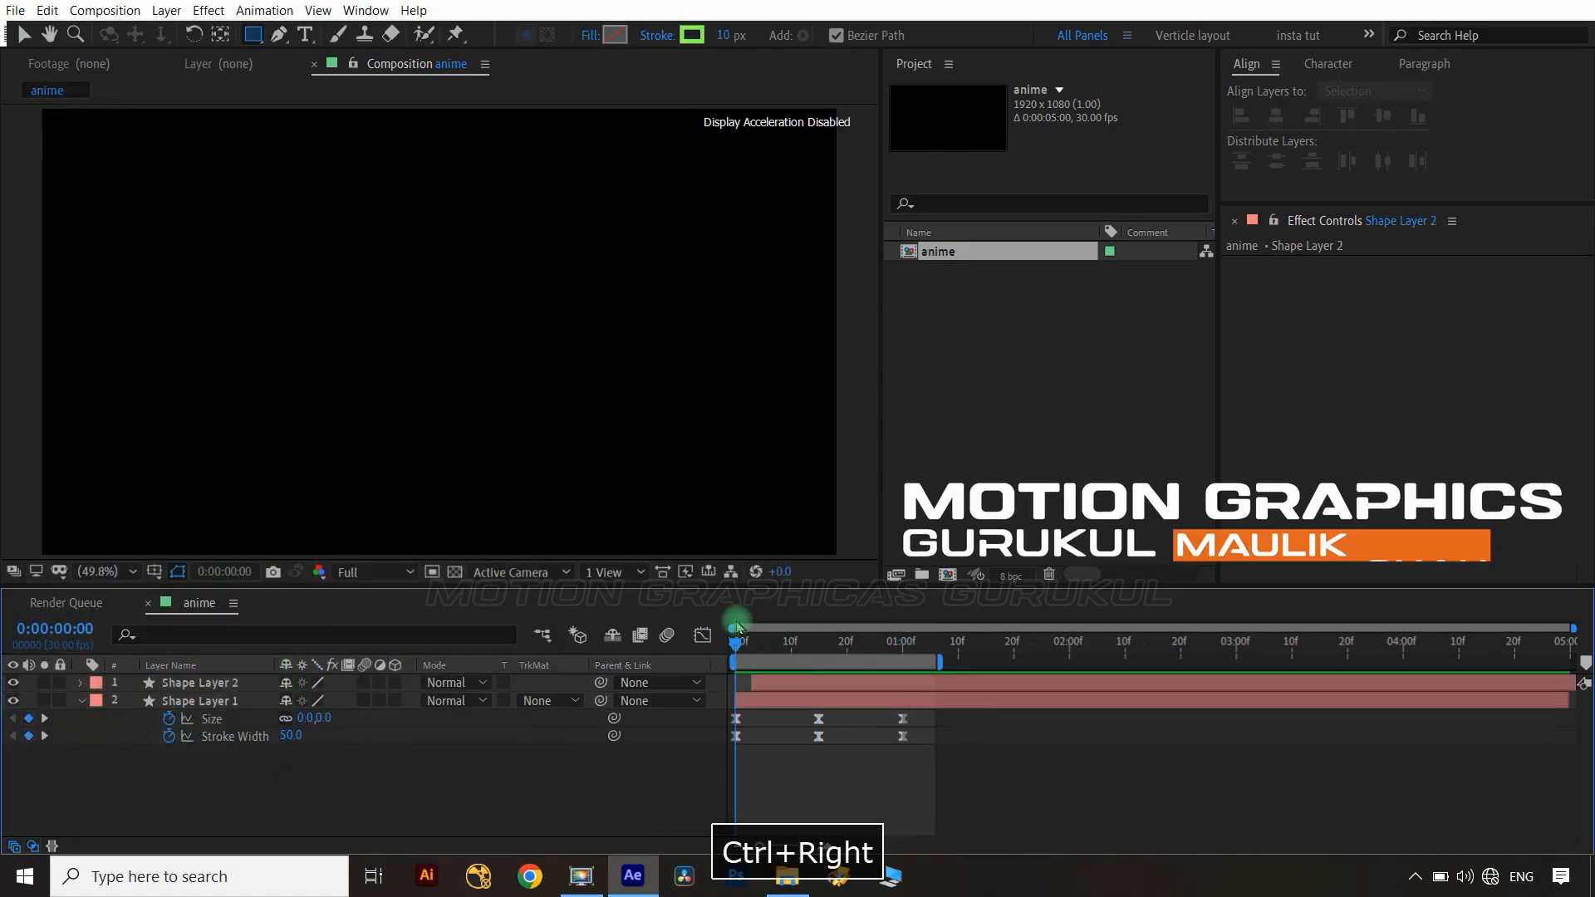
key("bracketleft")
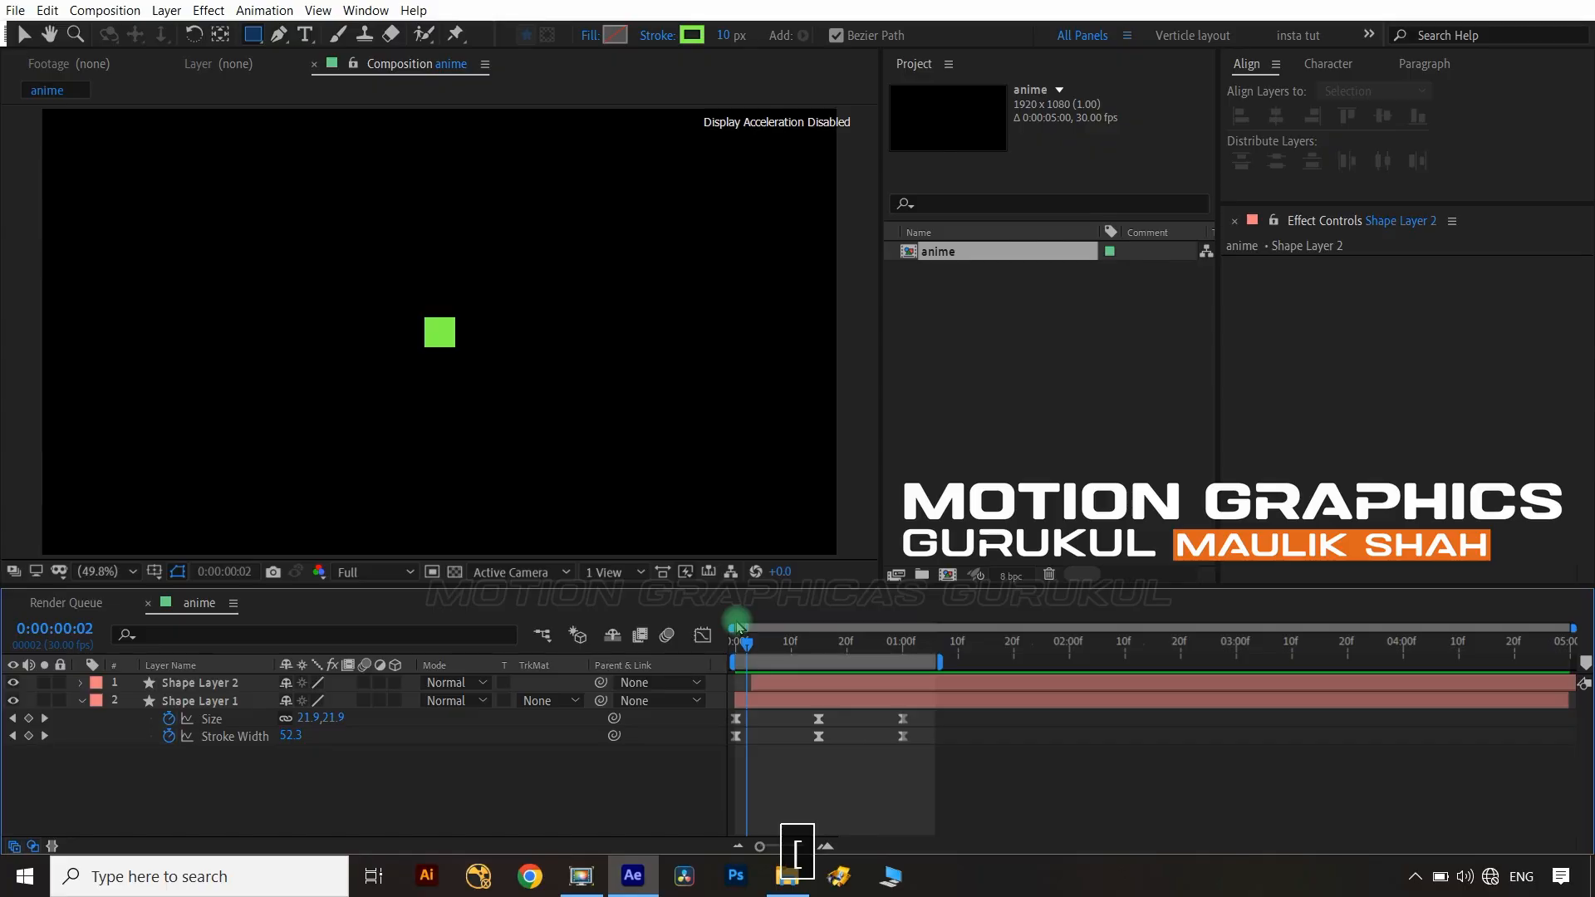
Trim the green original layer so it ends at frame 14.
left_click(261, 686)
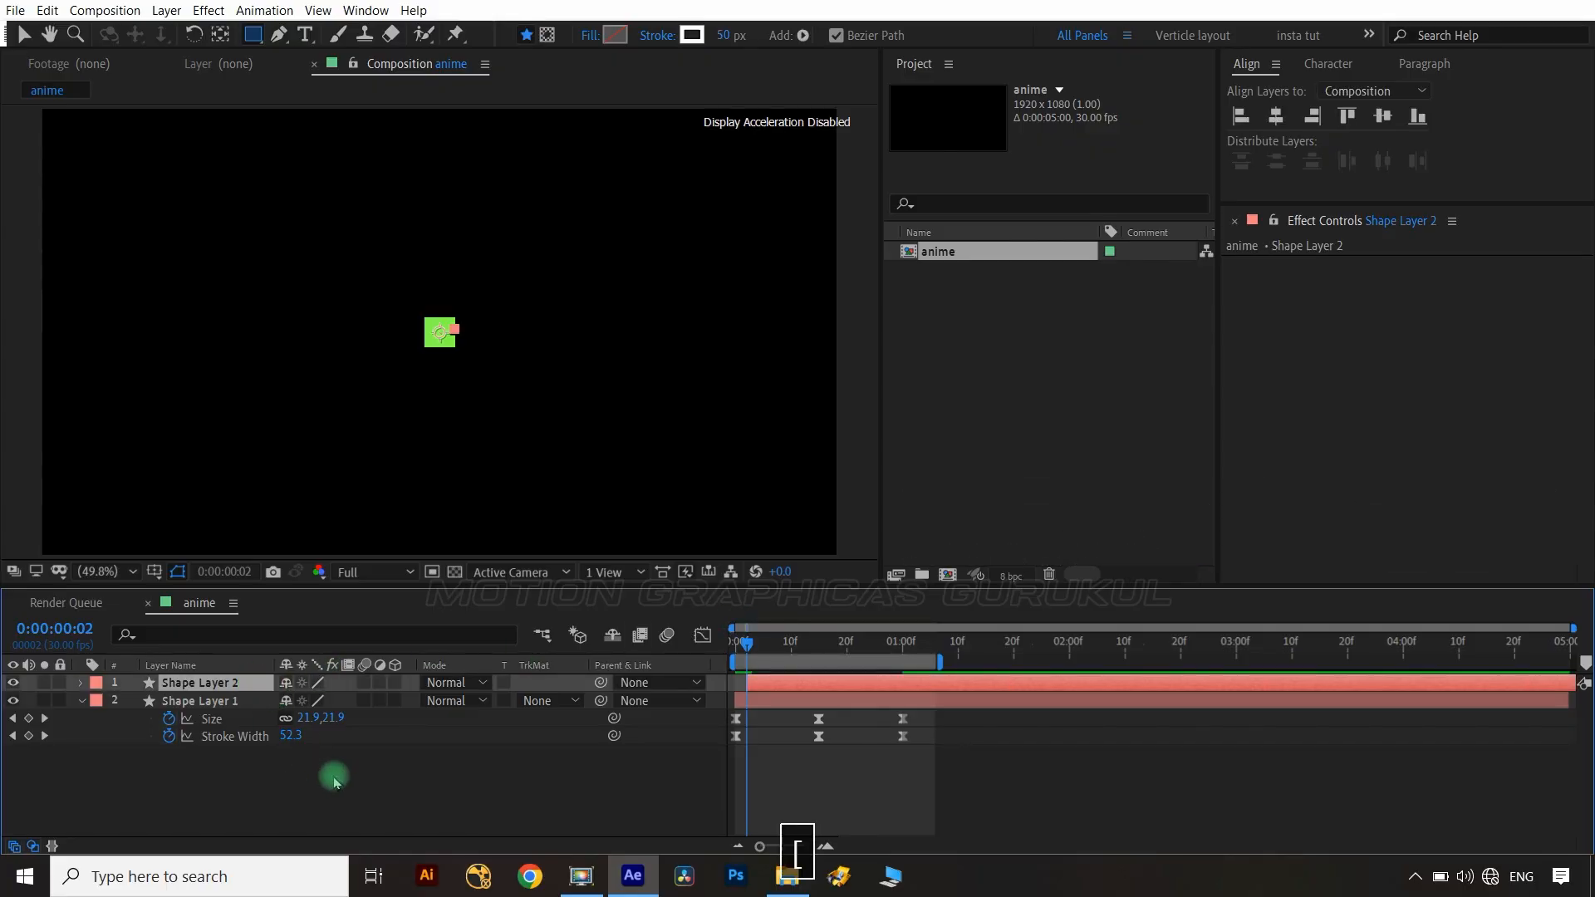
key("k")
left_click(231, 702)
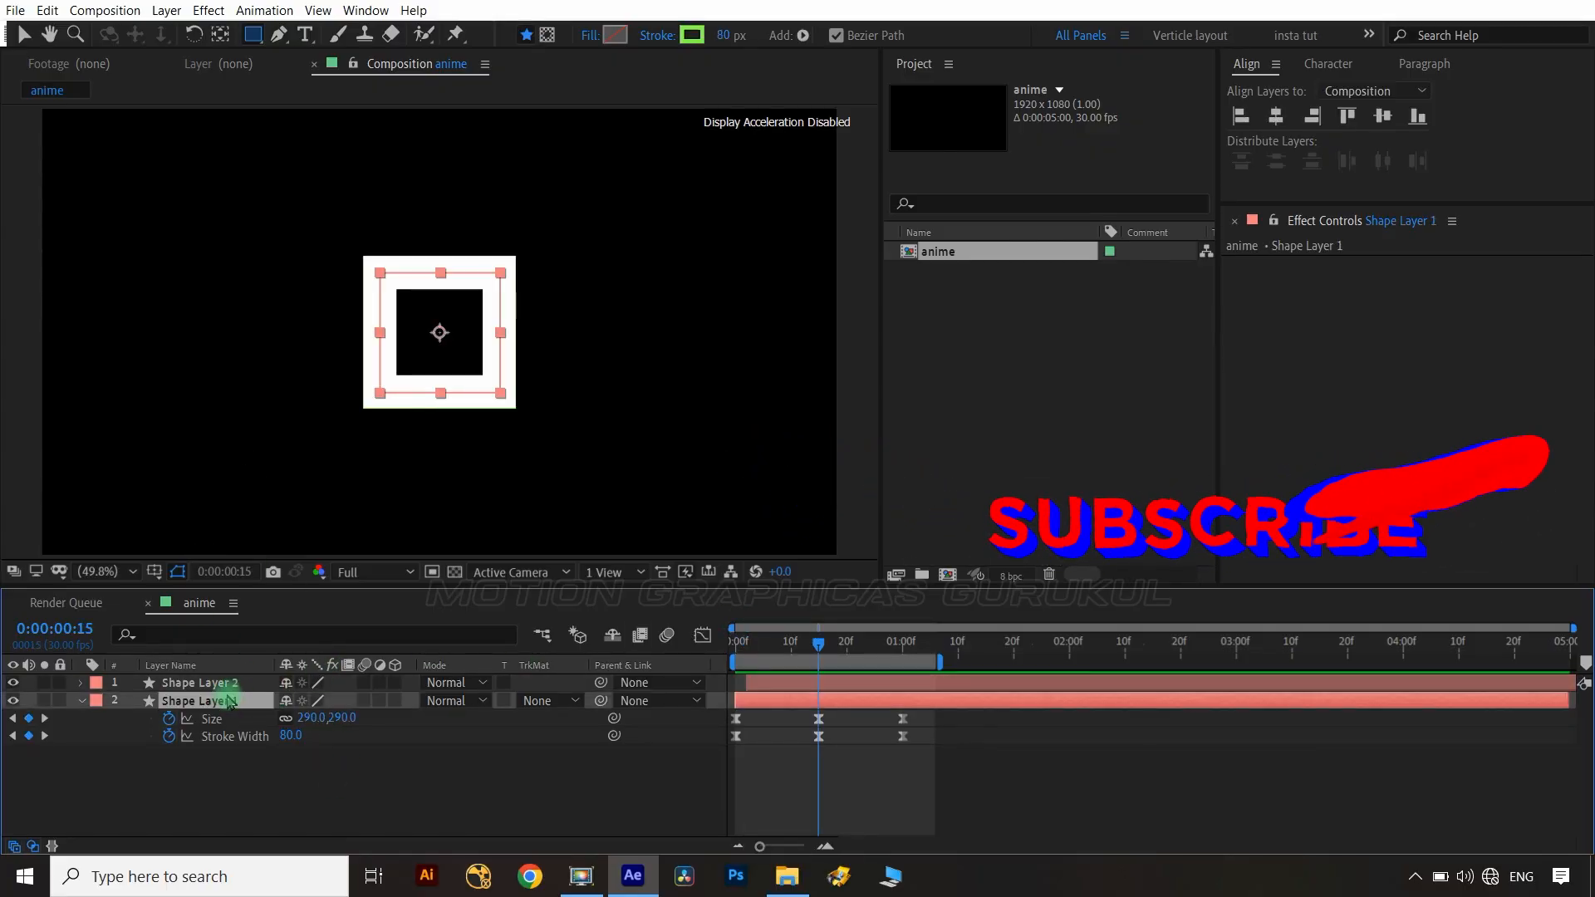
key("alt+bracketright")
key("ctrl+Left")
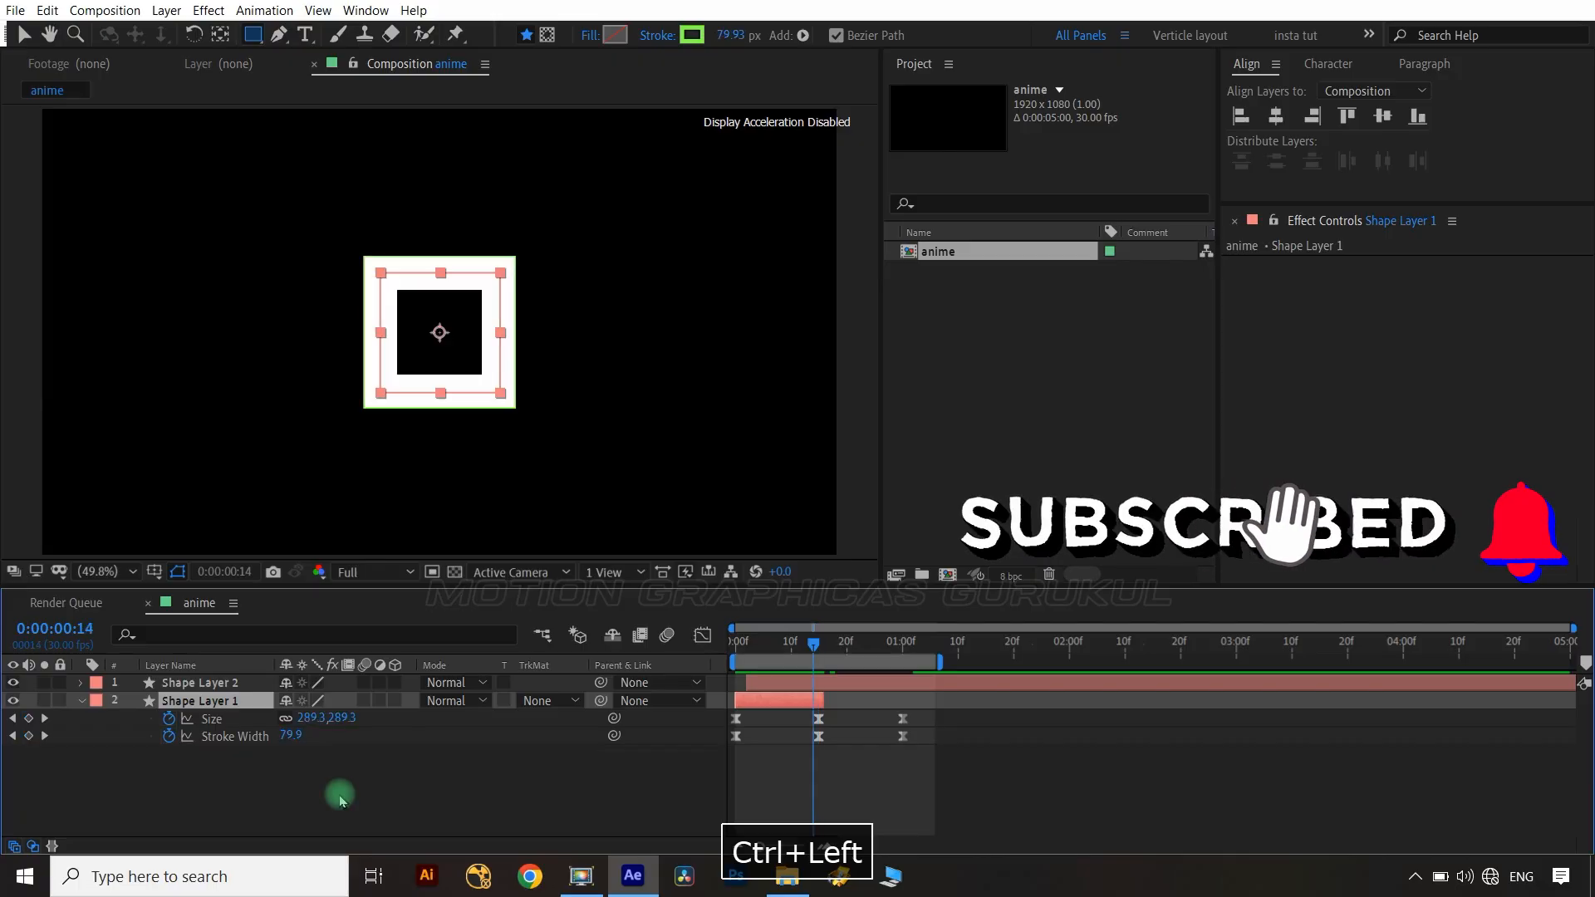
key("alt+bracketright")
Add a new null object layer to the composition.
left_click(353, 794)
right_click(498, 789)
mouse_move(585, 598)
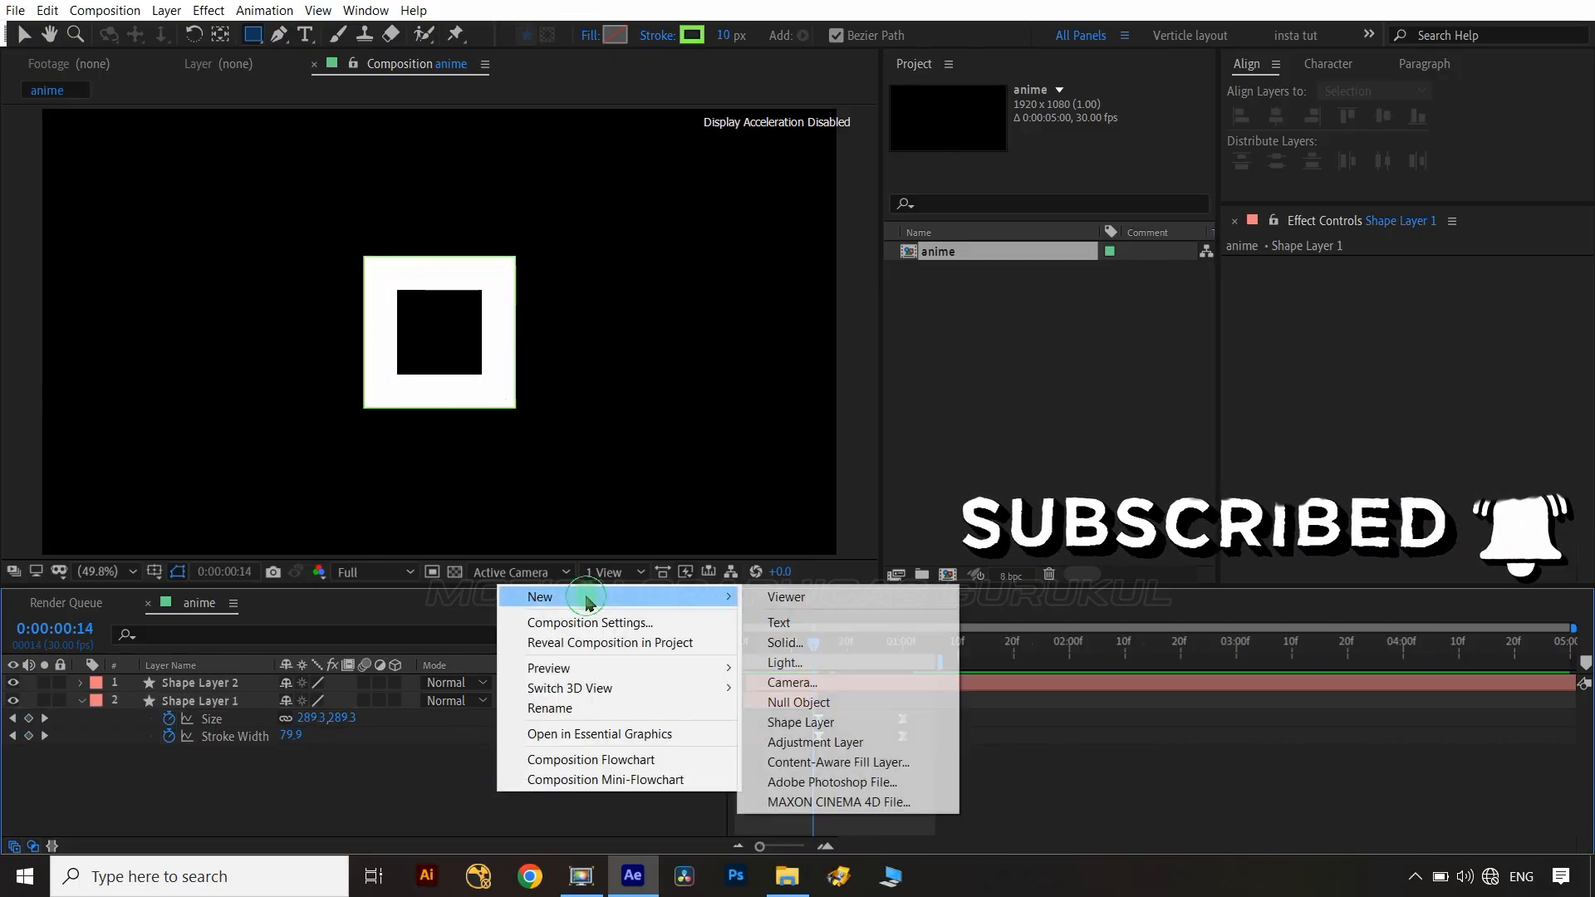
left_click(818, 703)
Parent both shape layers to the null object.
left_click(212, 705)
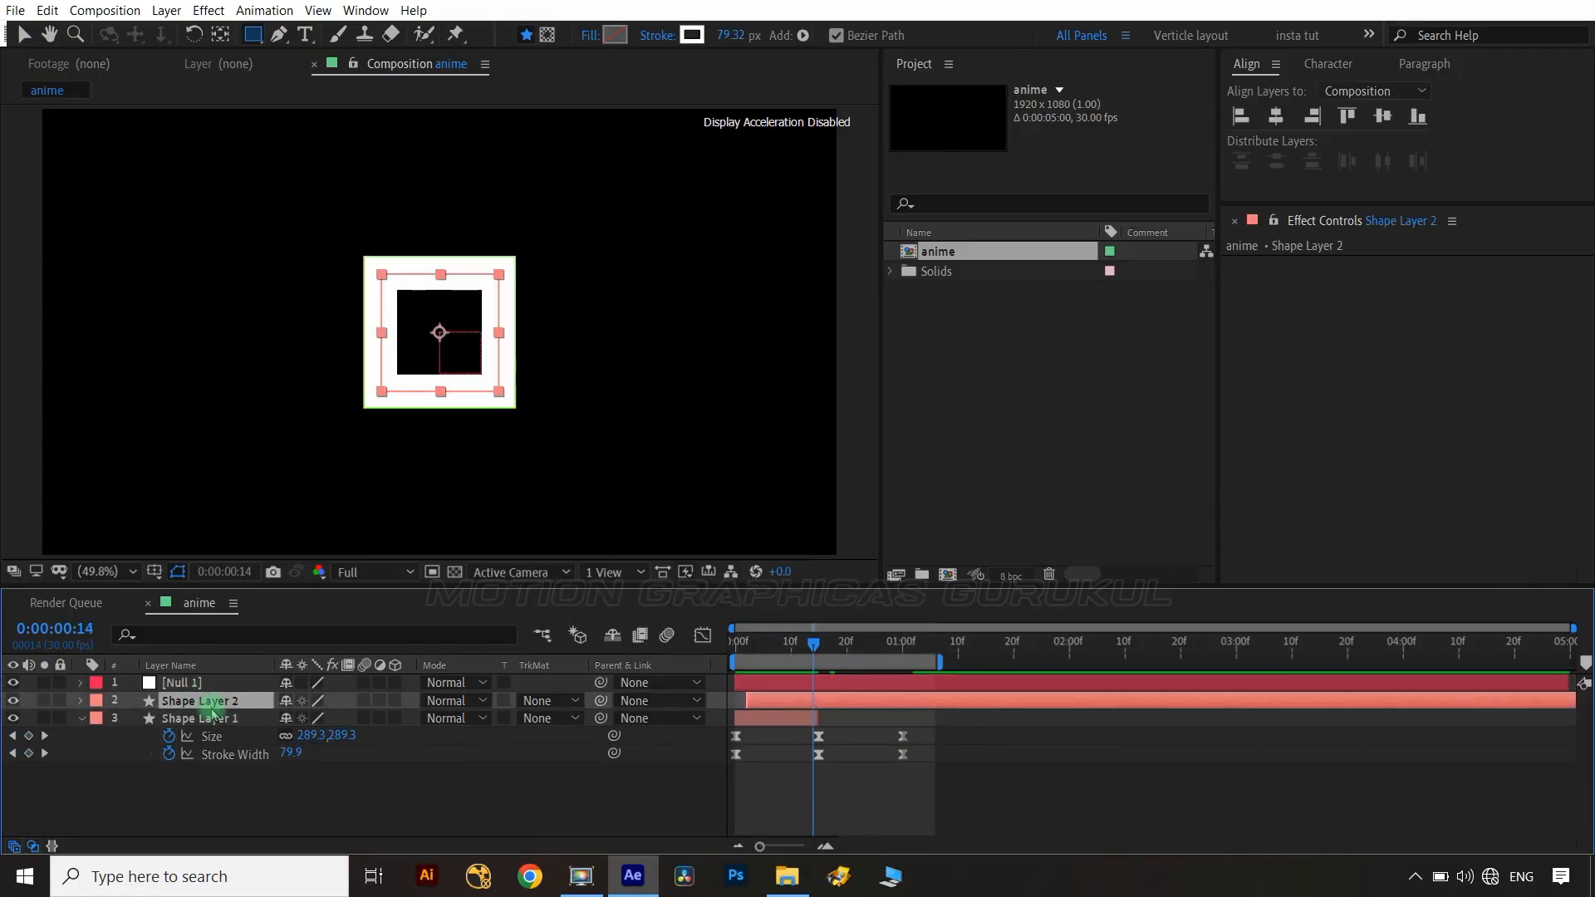
left_click(212, 718, "ctrl")
left_click(645, 700)
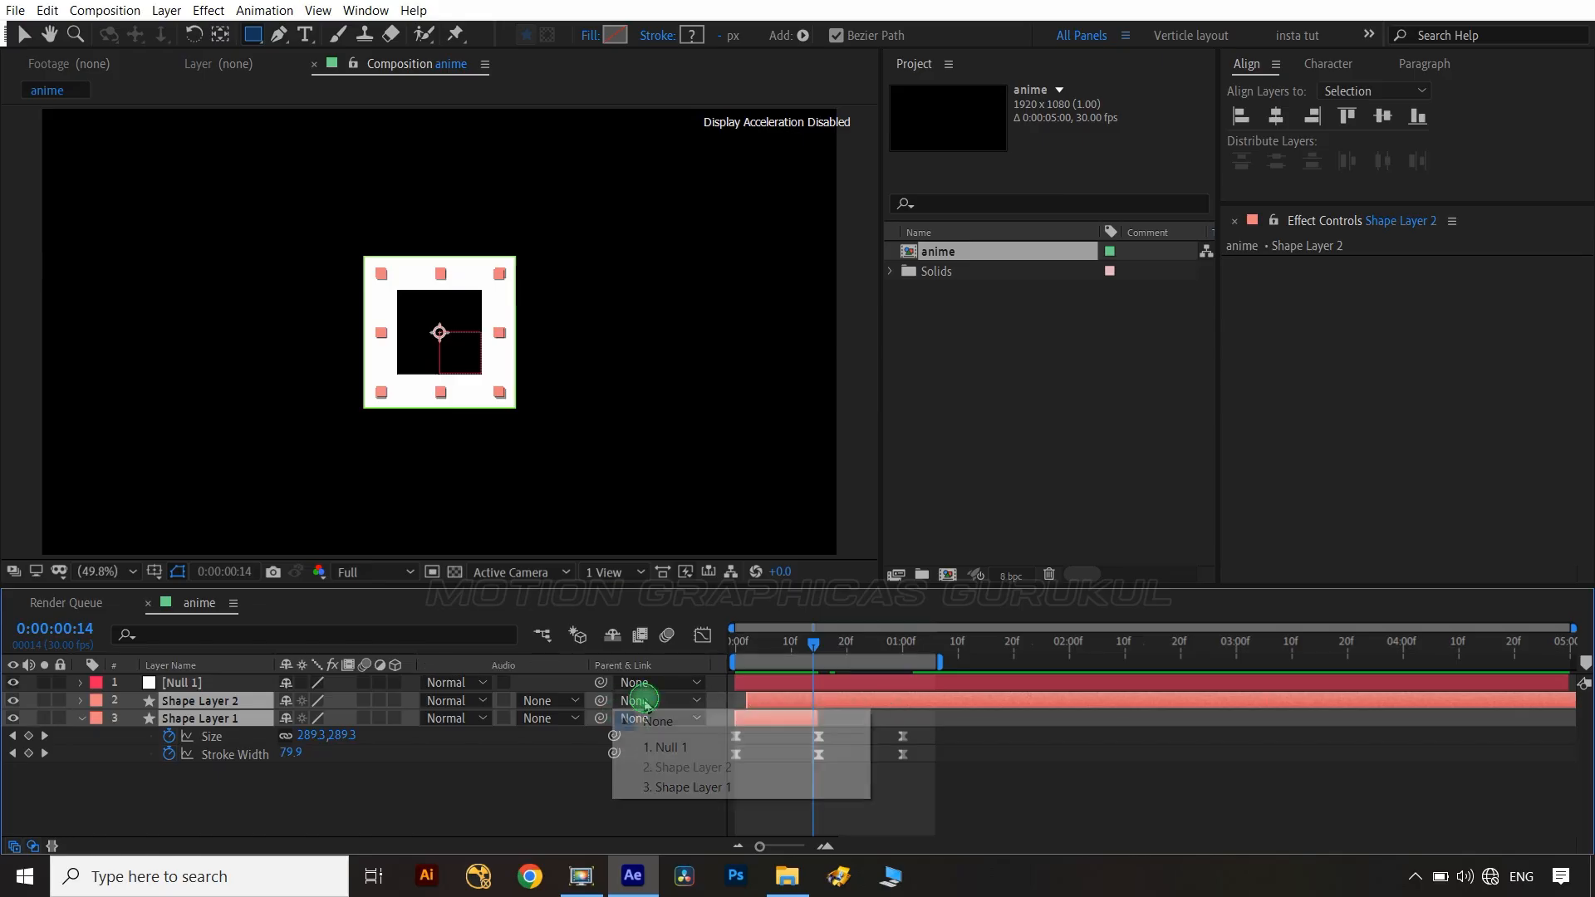
left_click(657, 747)
Reveal the null's position and rotation, separate its position dimensions, and set keyframes on X Position and Rotation.
left_click(221, 682)
key("p")
key("shift+r")
left_click(146, 731)
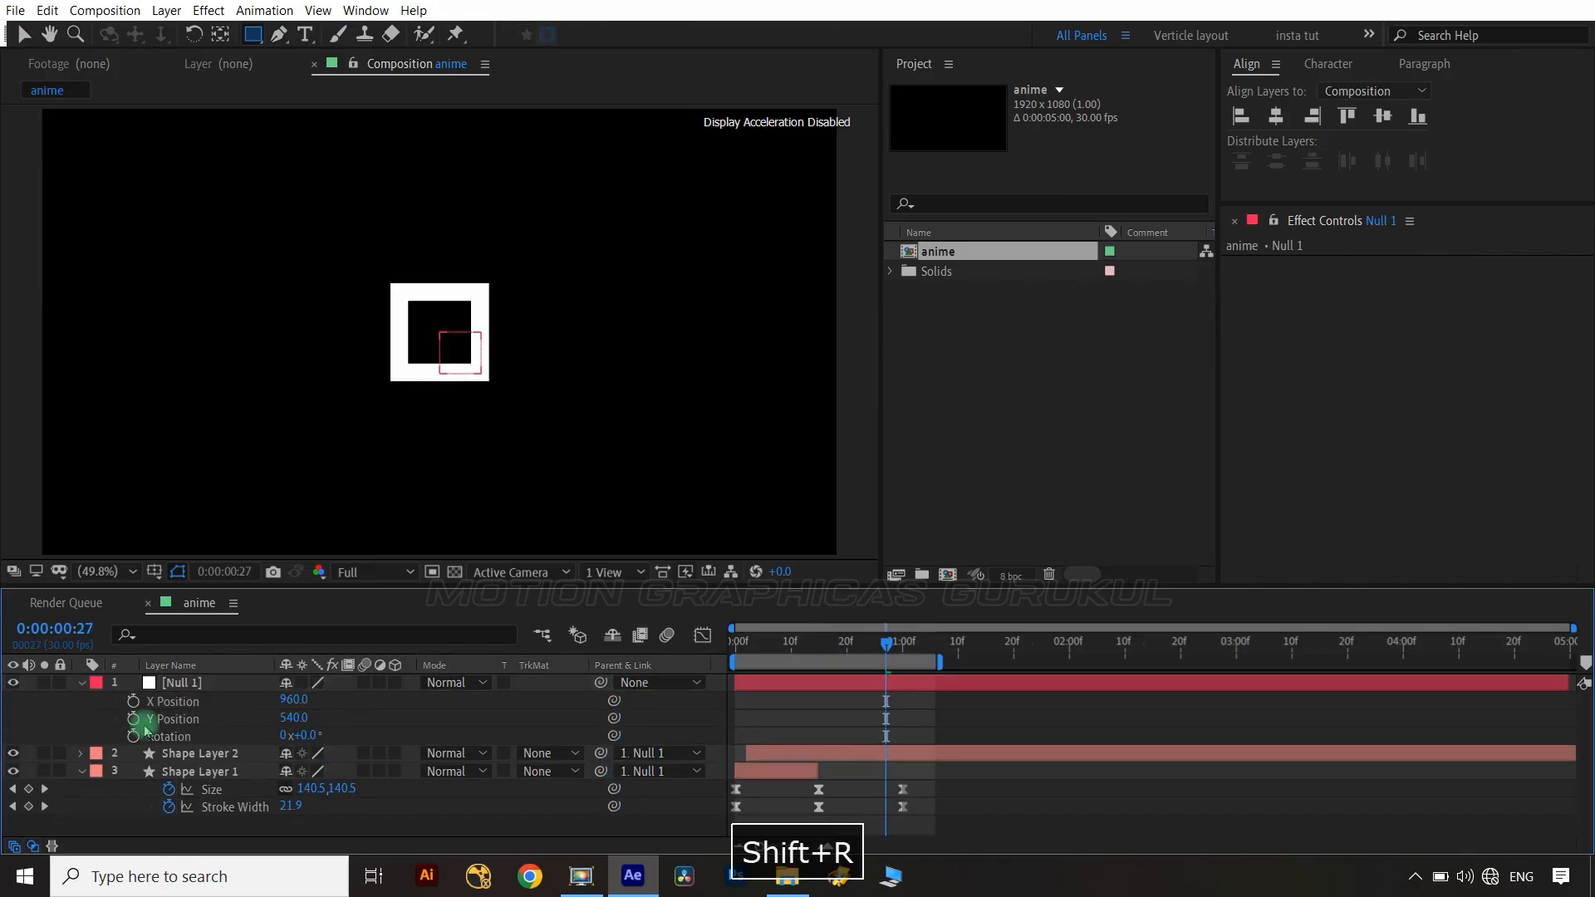
left_click(133, 701)
left_click(133, 736)
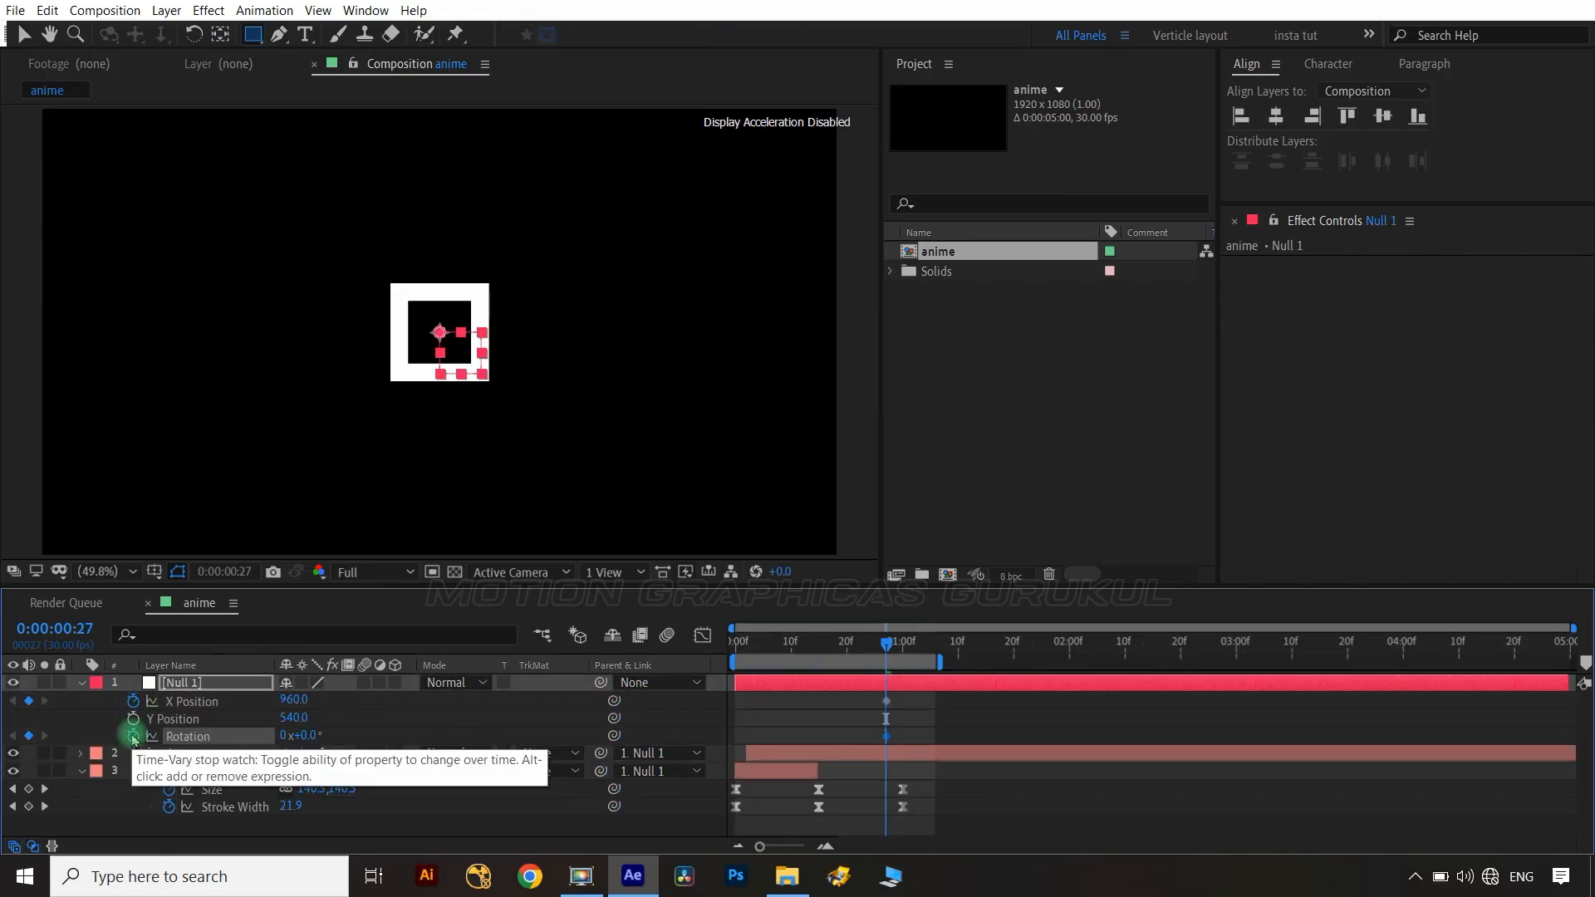
Add second keyframes about one second later, extend the work area, and set the null's rotation to -180°.
key("shift+Page_Down")
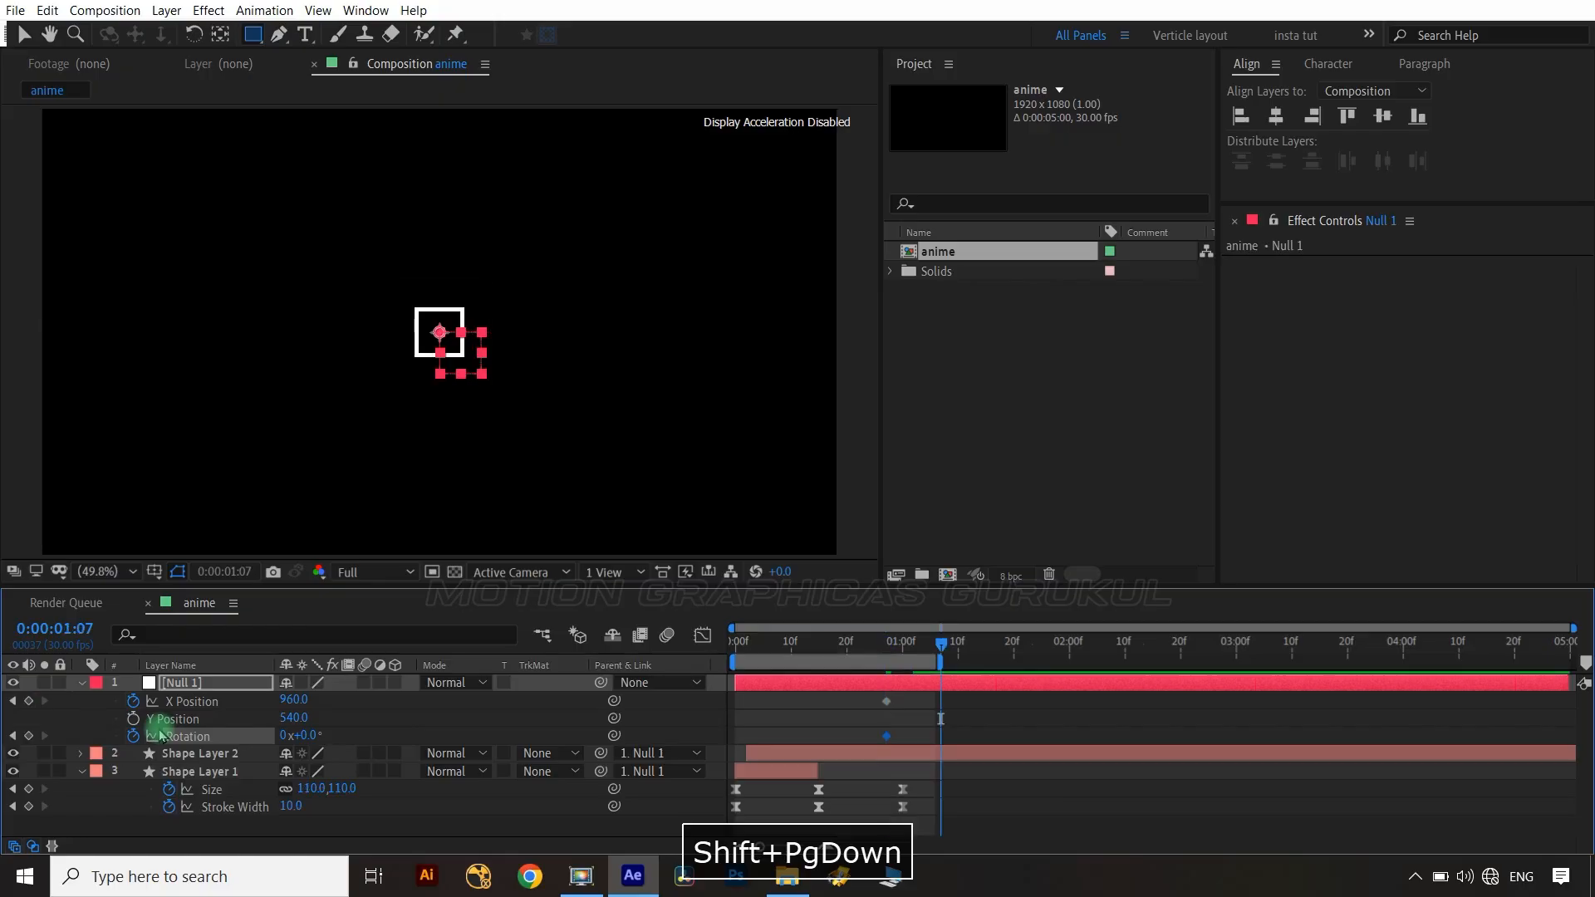
key("ctrl+Right")
left_click(29, 701)
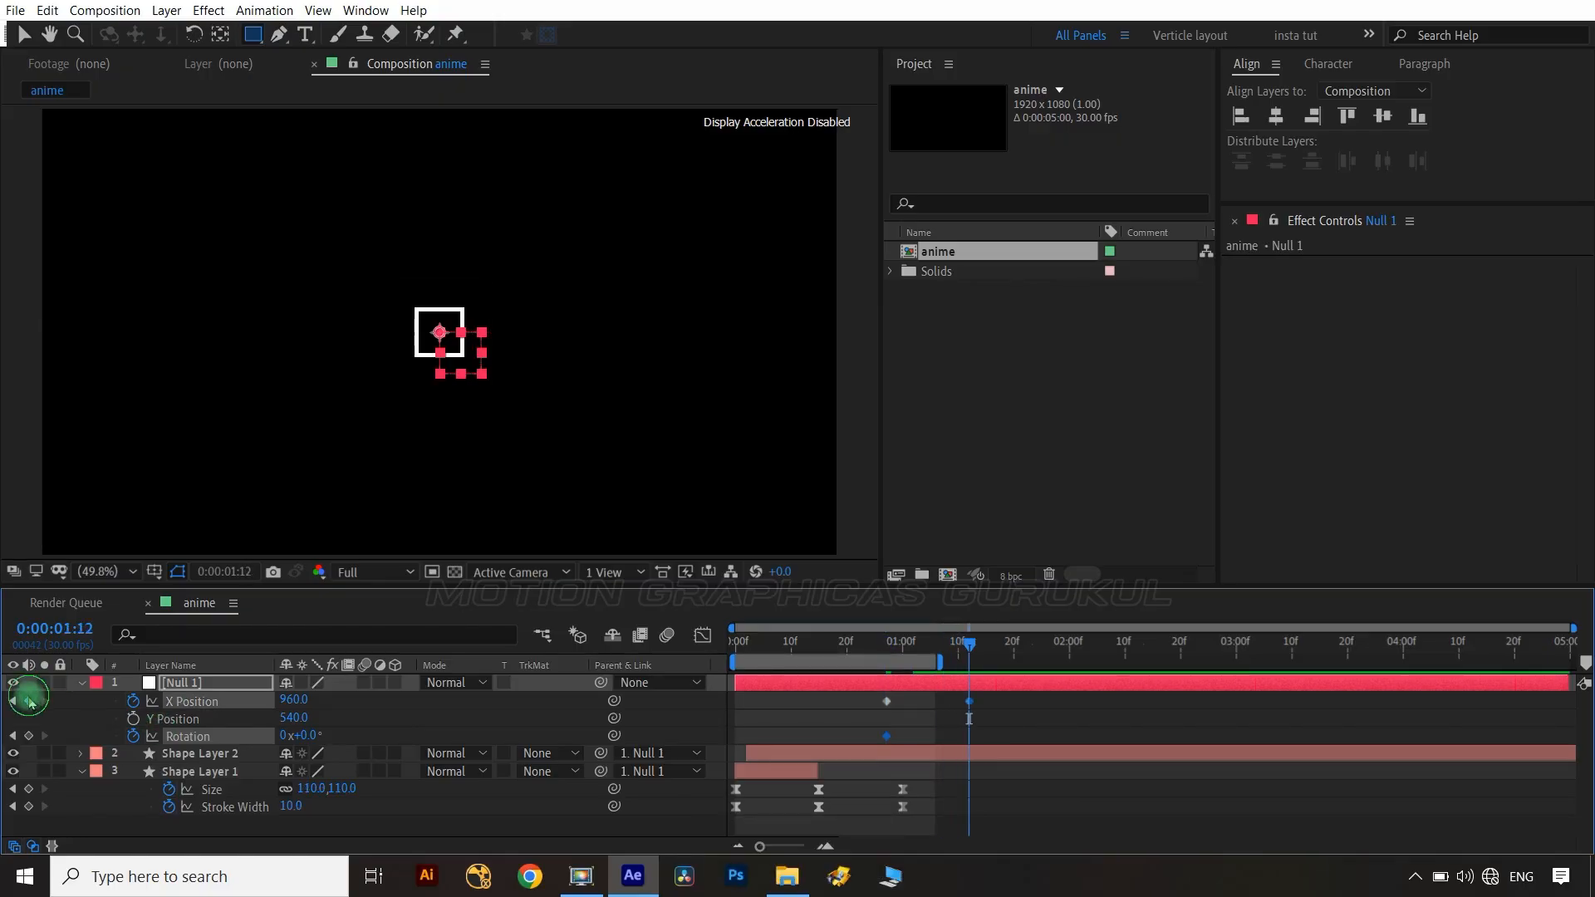
left_click(27, 737)
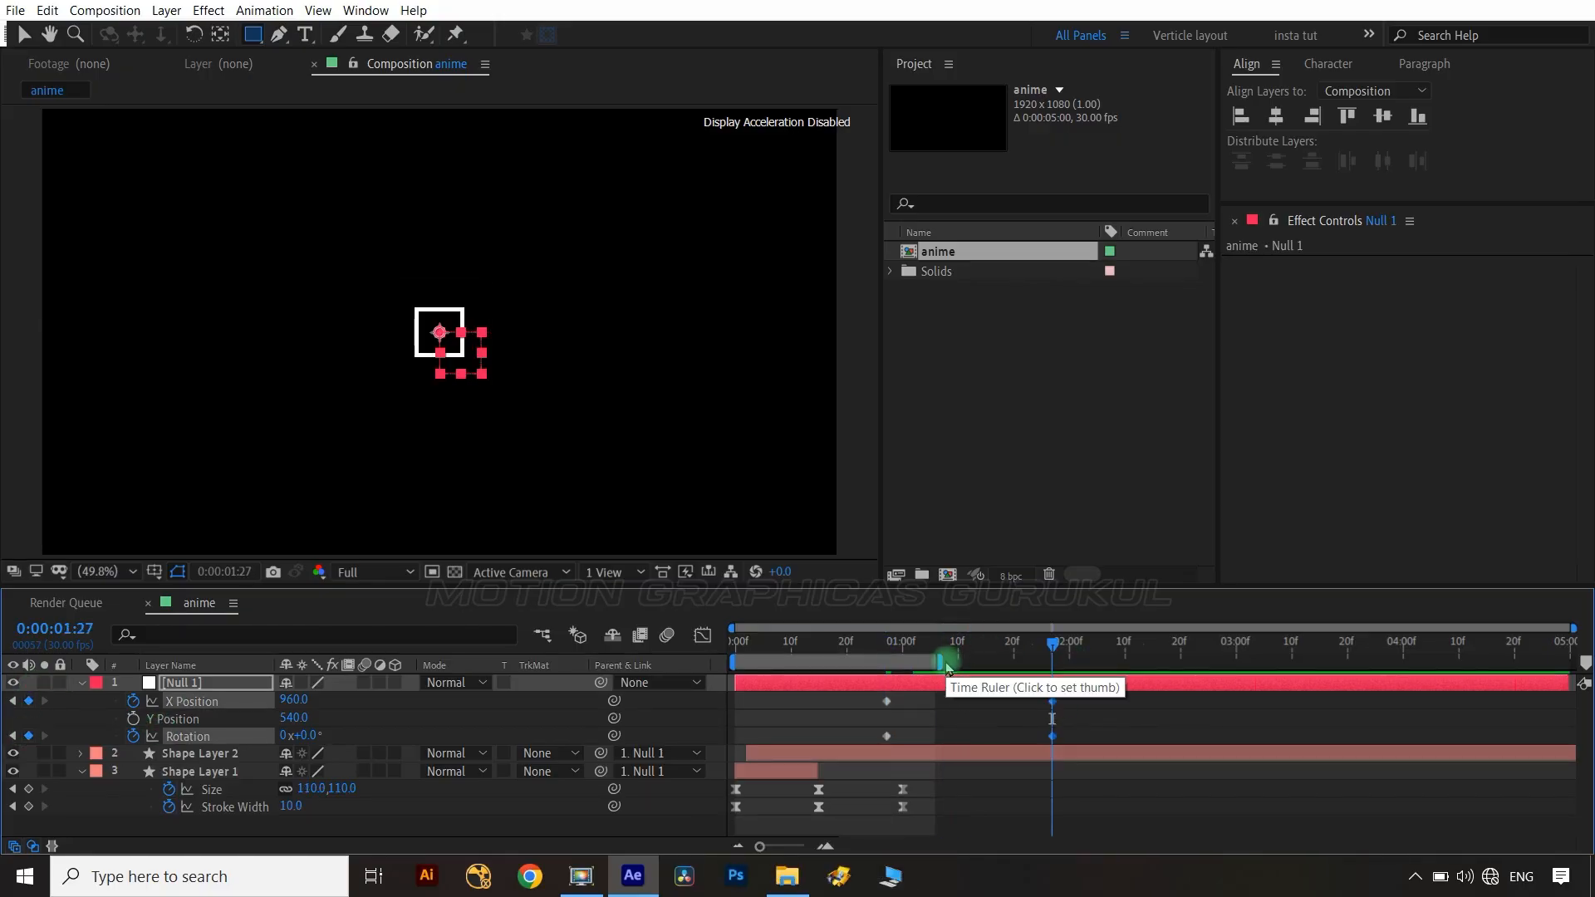
left_click_drag(945, 661, 1082, 687)
left_click(446, 721)
left_click(340, 754)
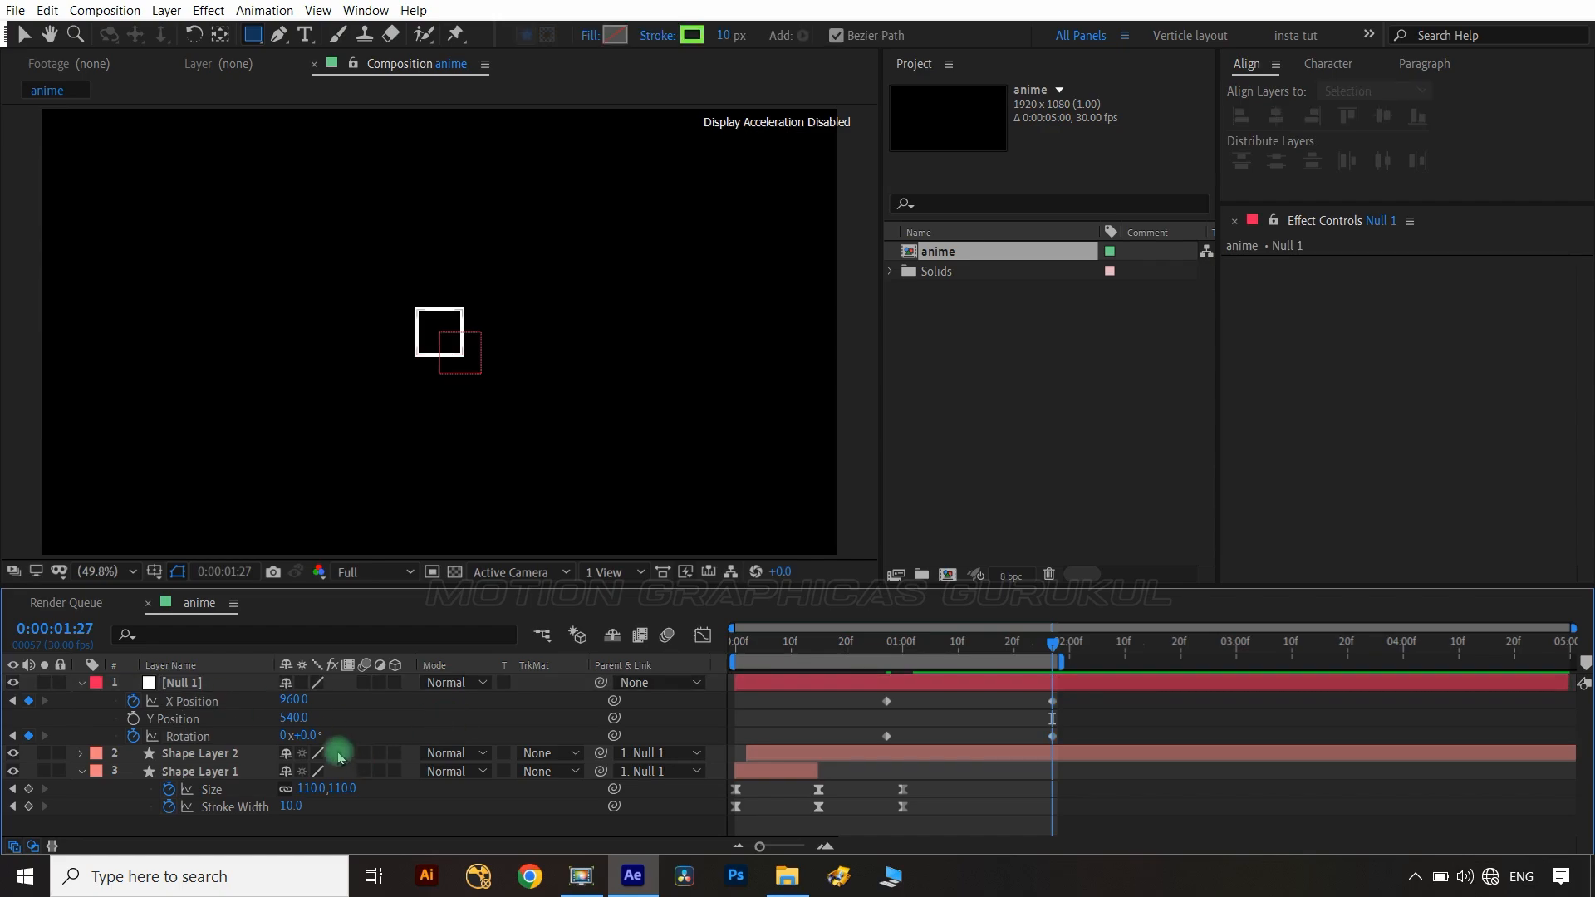
key("Return")
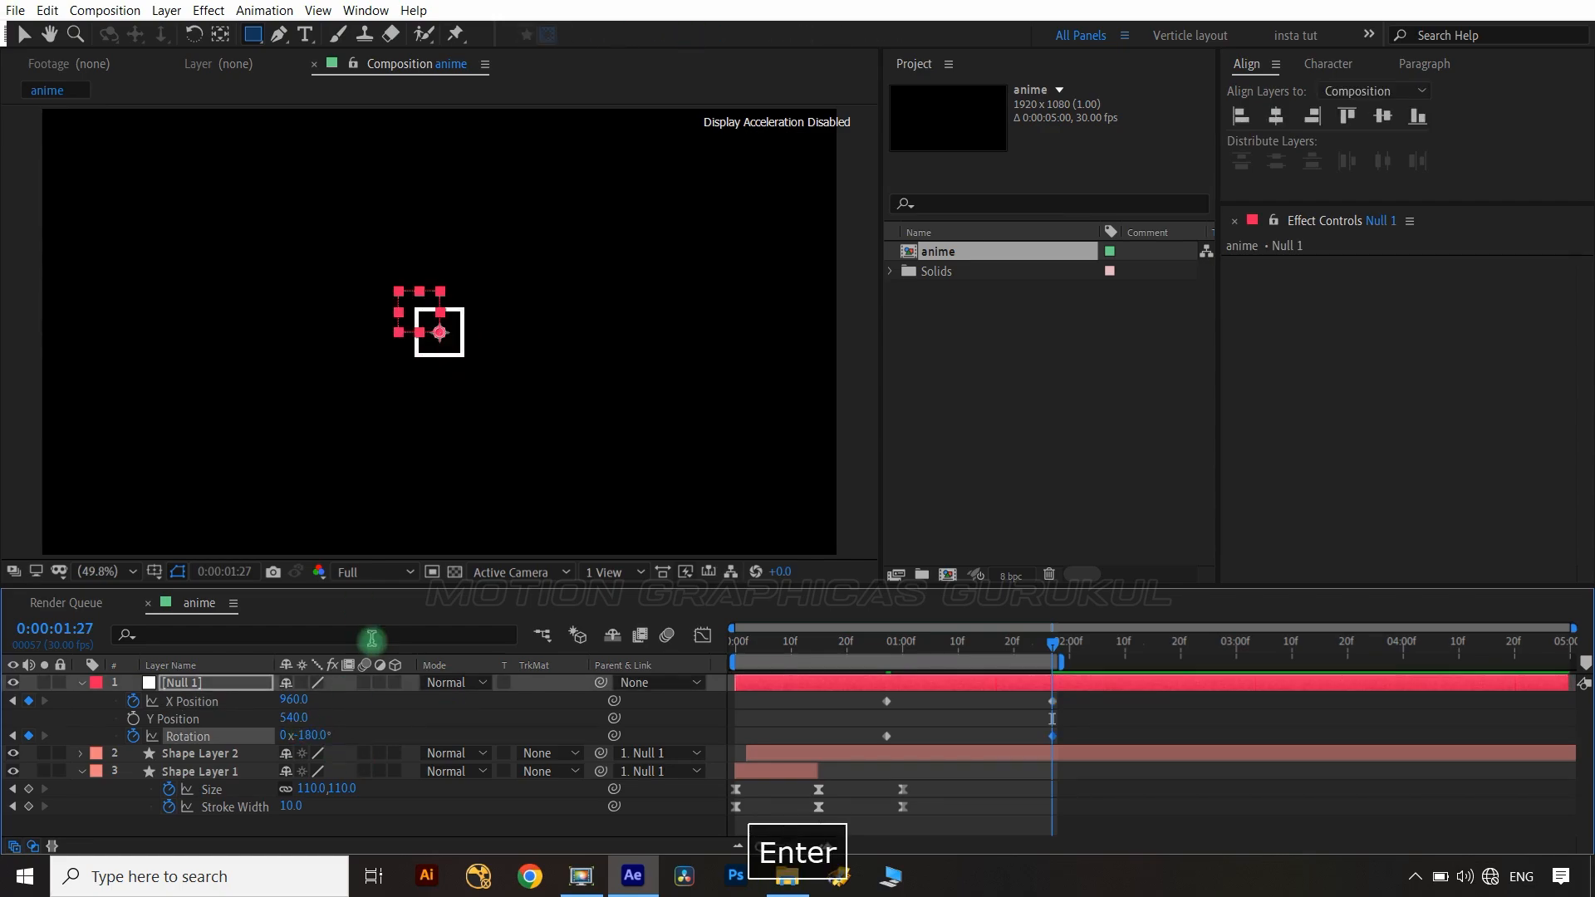
Set the null's X Position to 663 at the second keyframe.
left_click(481, 719)
left_click_drag(293, 700, 77, 698)
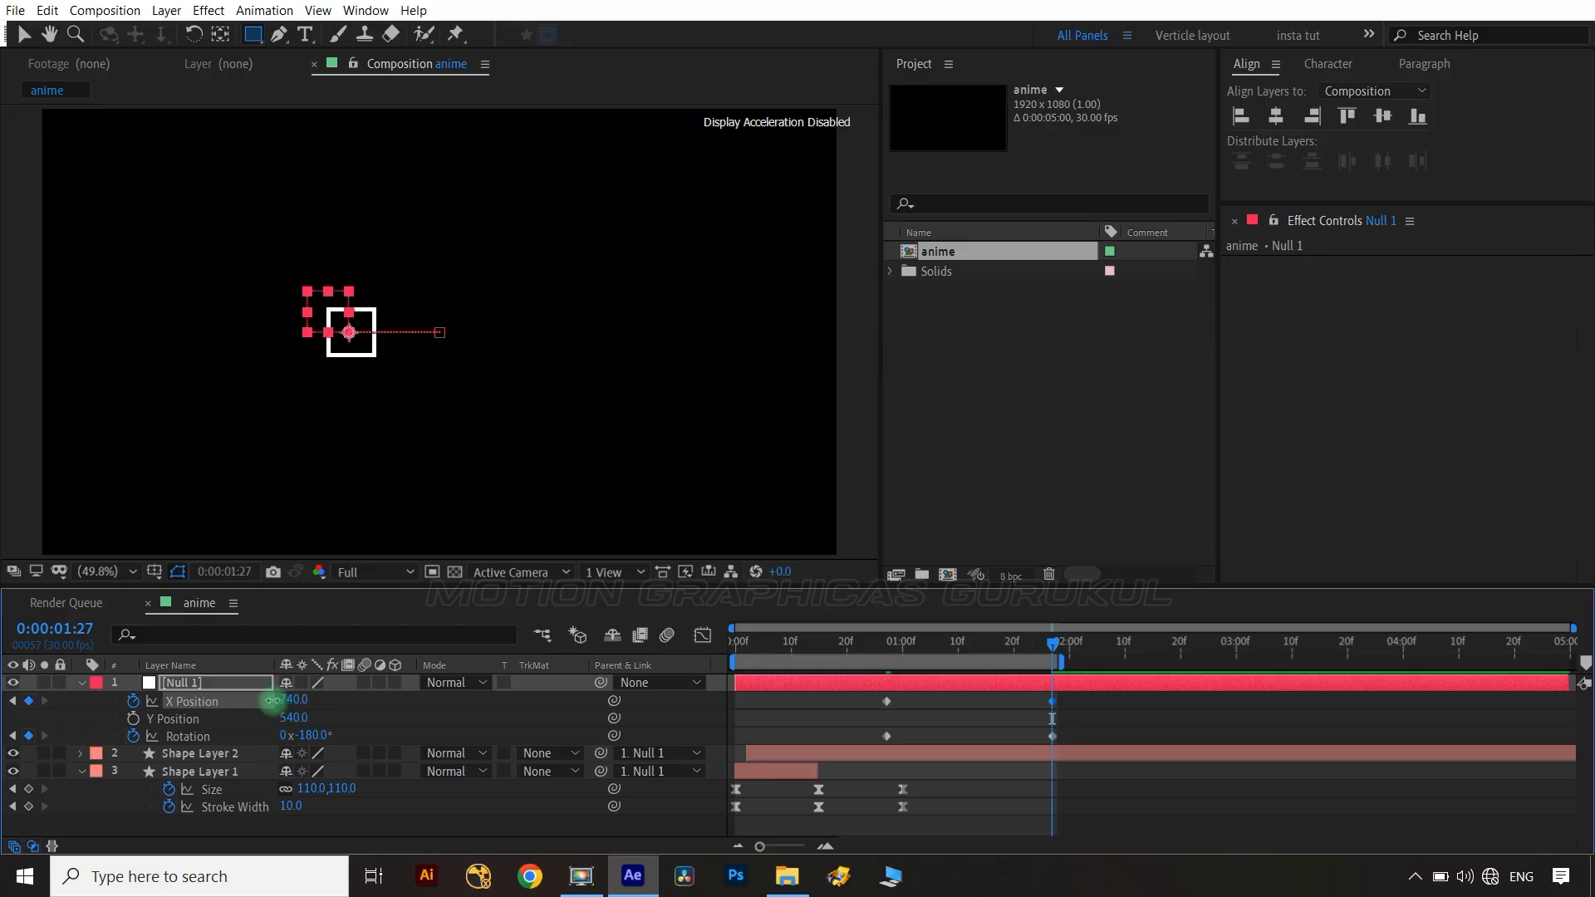
left_click_drag(272, 701, 230, 697)
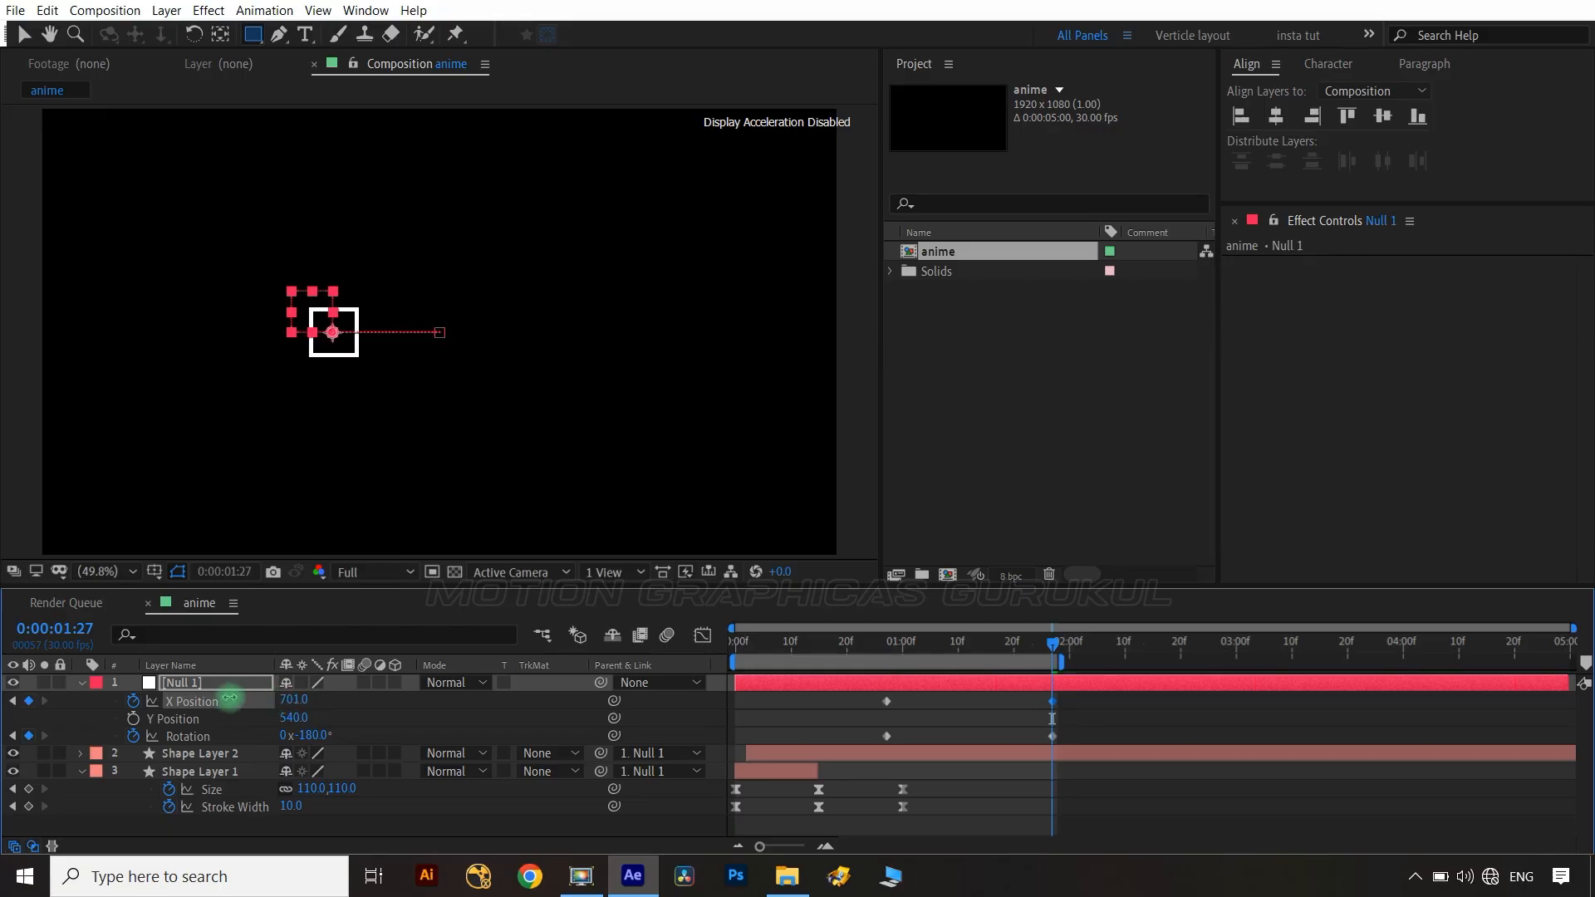
Apply easy ease to the null's keyframes and steepen their speed curves in the graph editor.
left_click(387, 714)
left_click_drag(1096, 698, 870, 758)
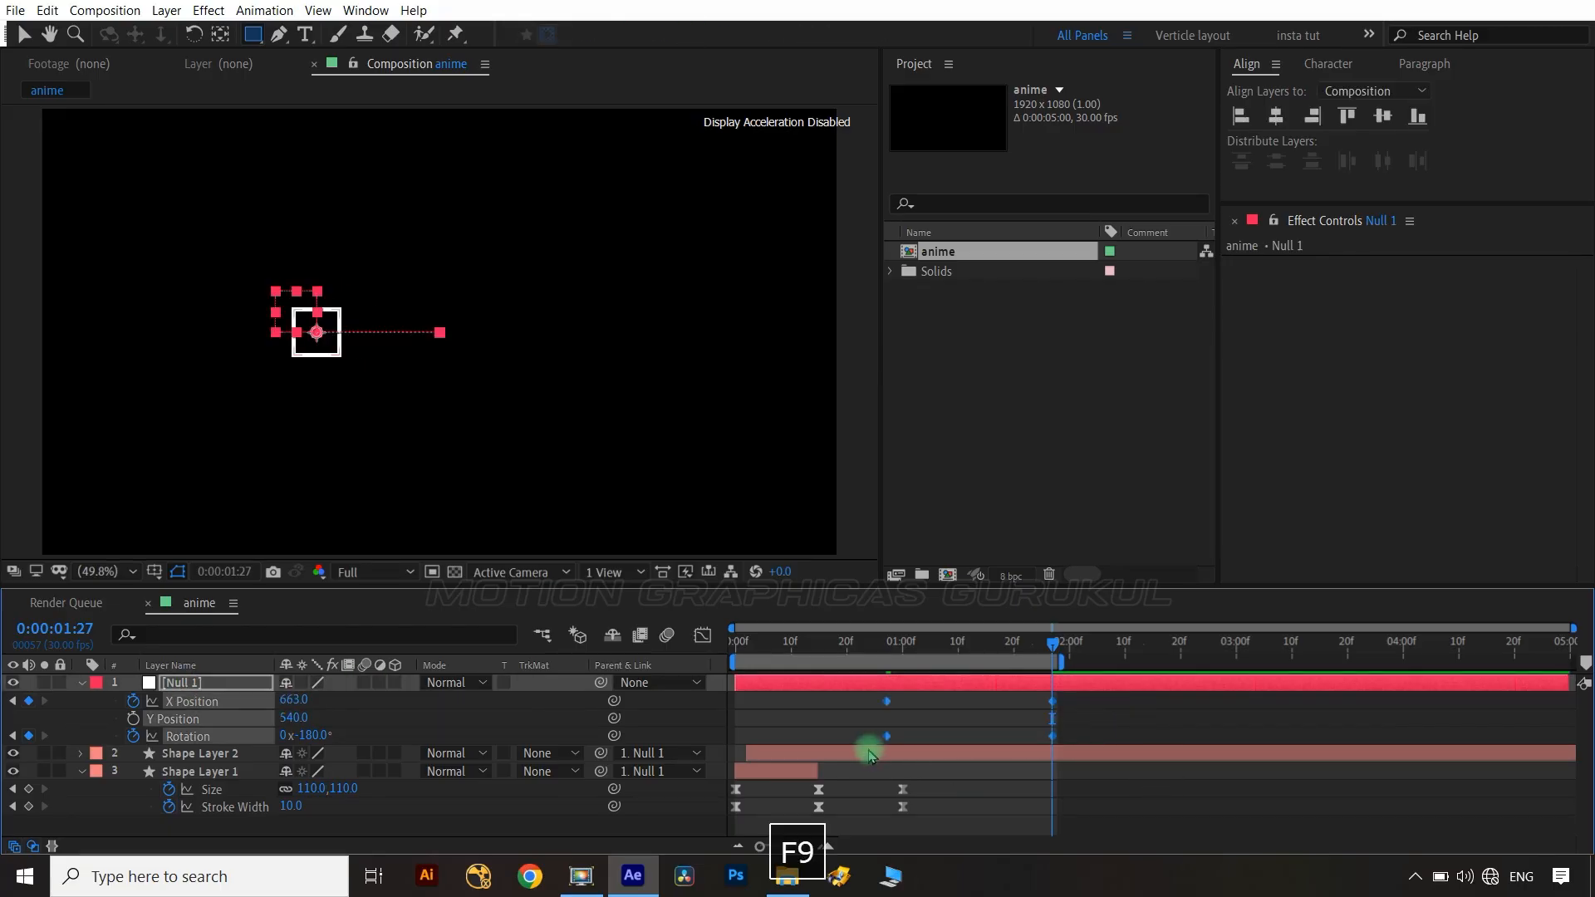
left_click(711, 639)
left_click_drag(1052, 681, 980, 681)
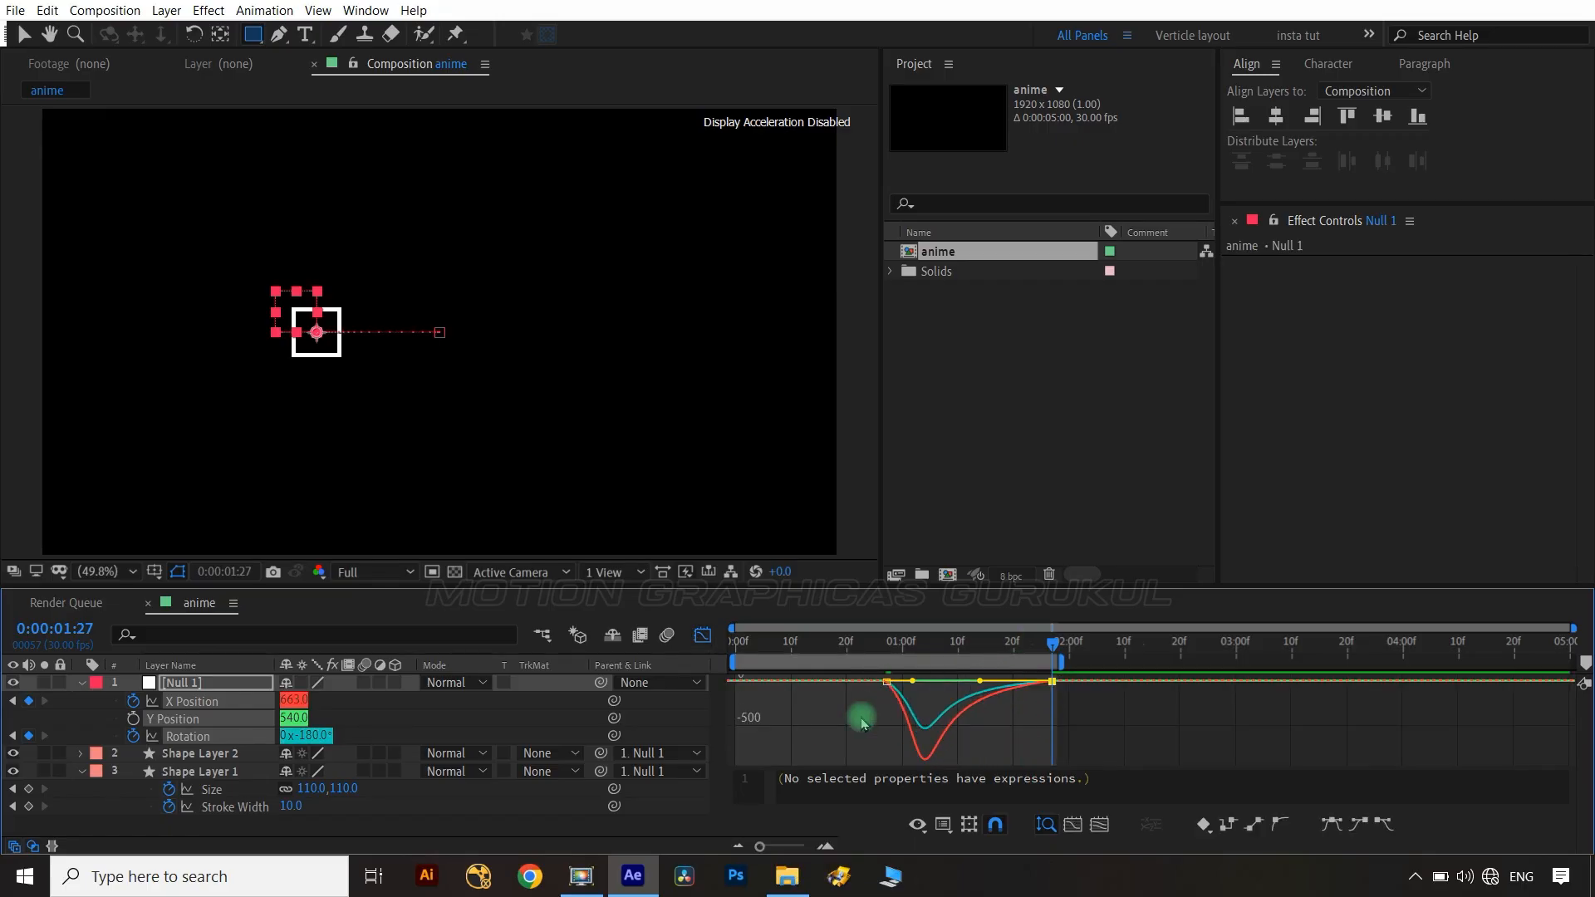
left_click_drag(855, 716, 897, 688)
left_click(702, 636)
Add a Trim Paths operator to Shape Layer 2.
left_click(87, 752)
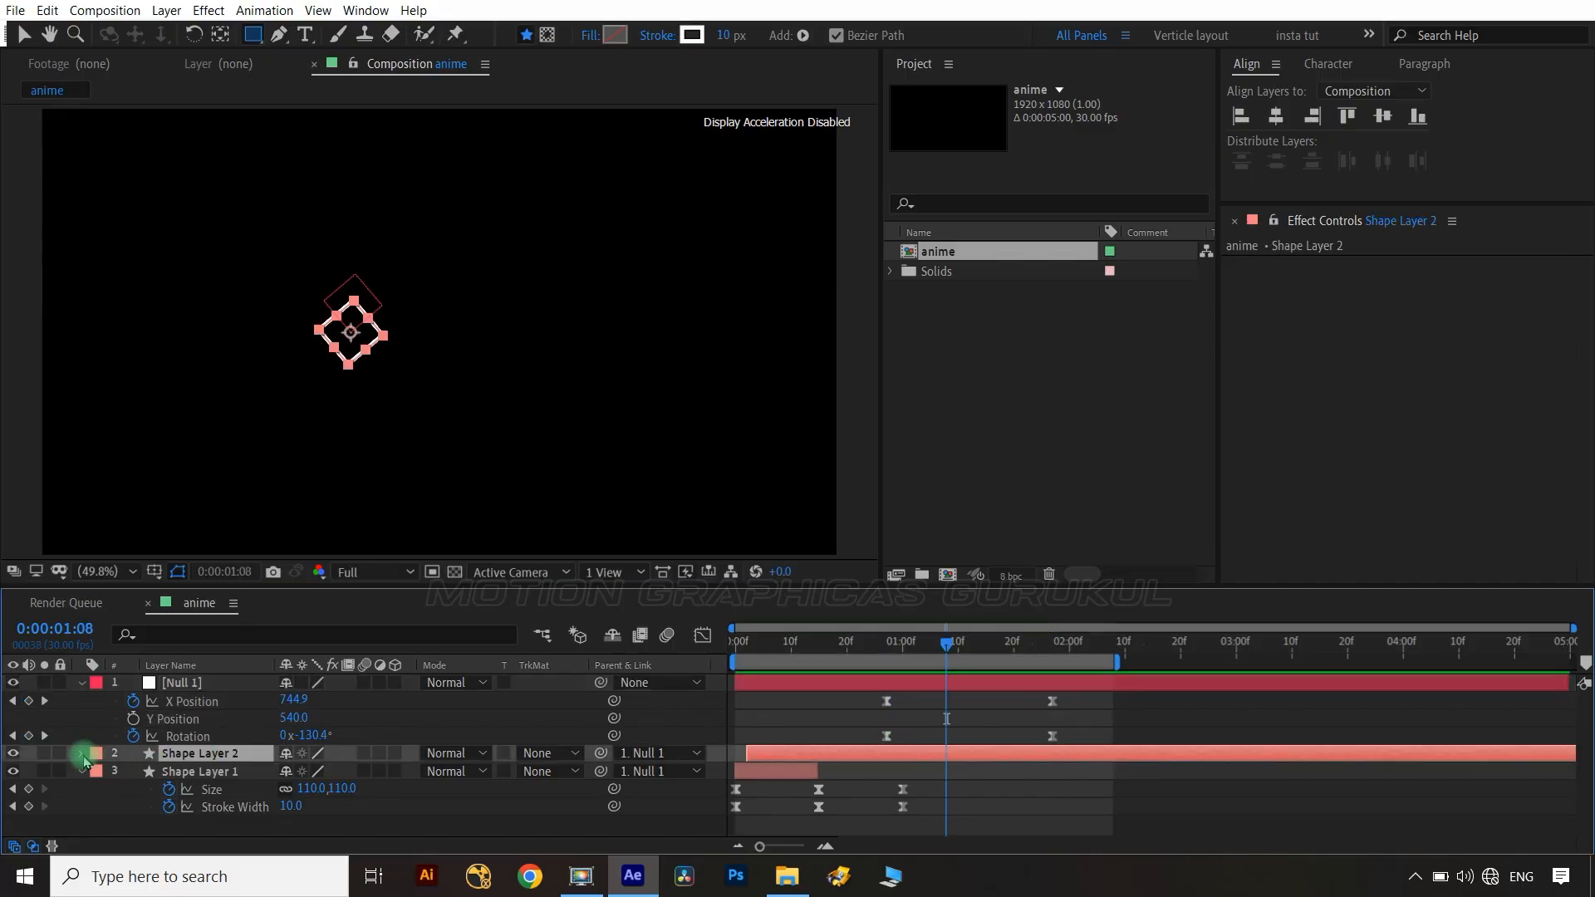
left_click(81, 752)
left_click(99, 771)
left_click(405, 771)
left_click(395, 651)
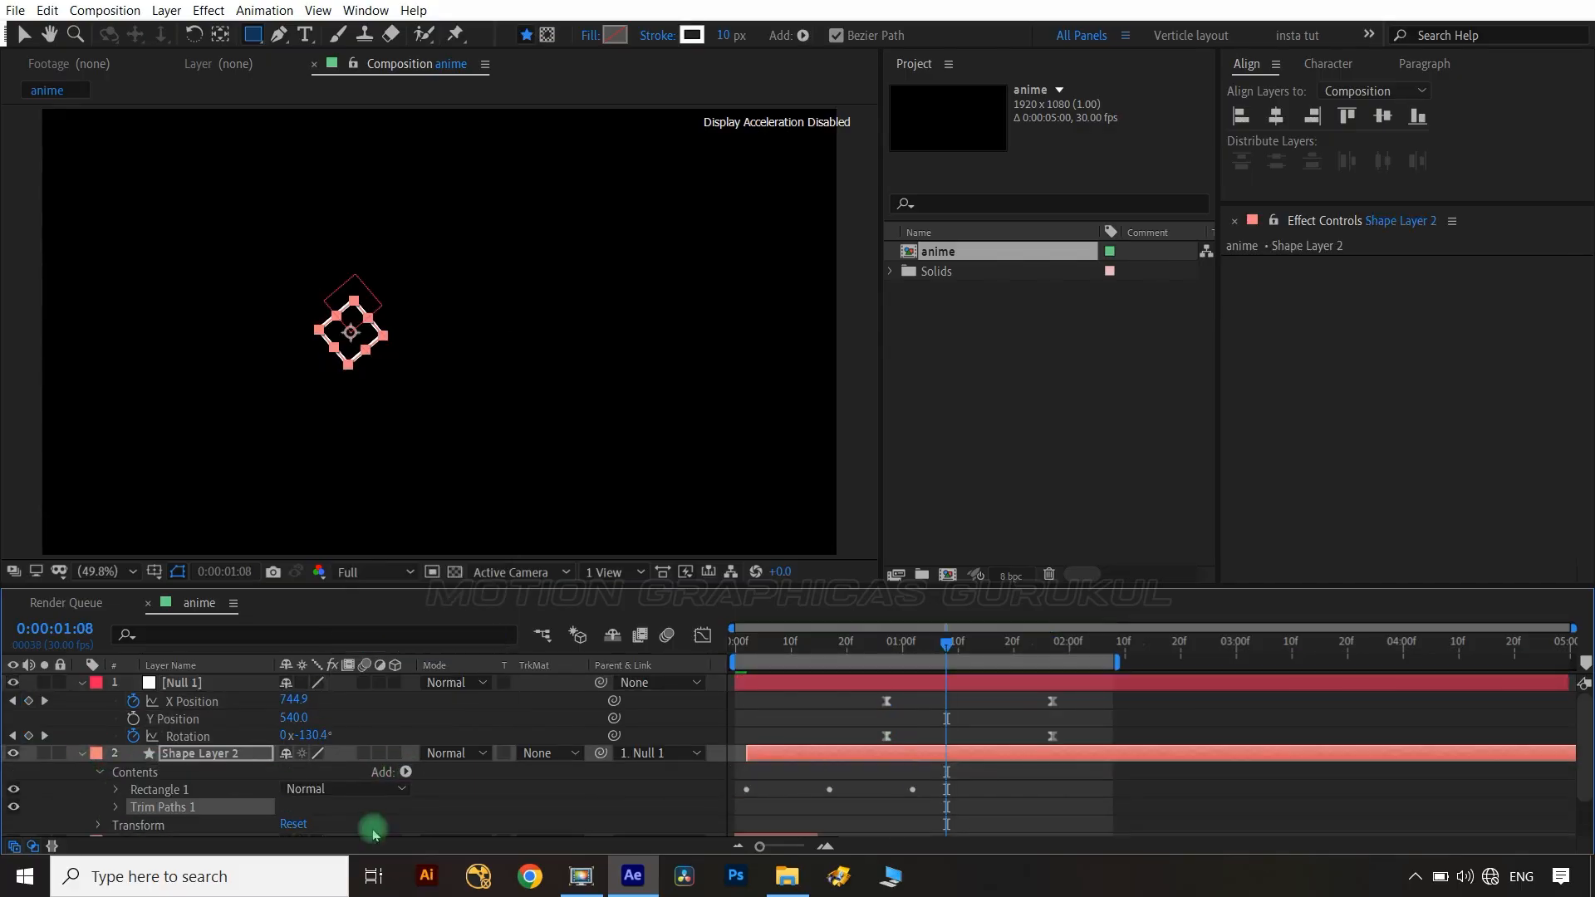
Set the Trim Paths offset to -110° and add Start and End keyframes at 0:00:01:08.
scroll(137, 763, "down", 2)
left_click(137, 760)
left_click(117, 757)
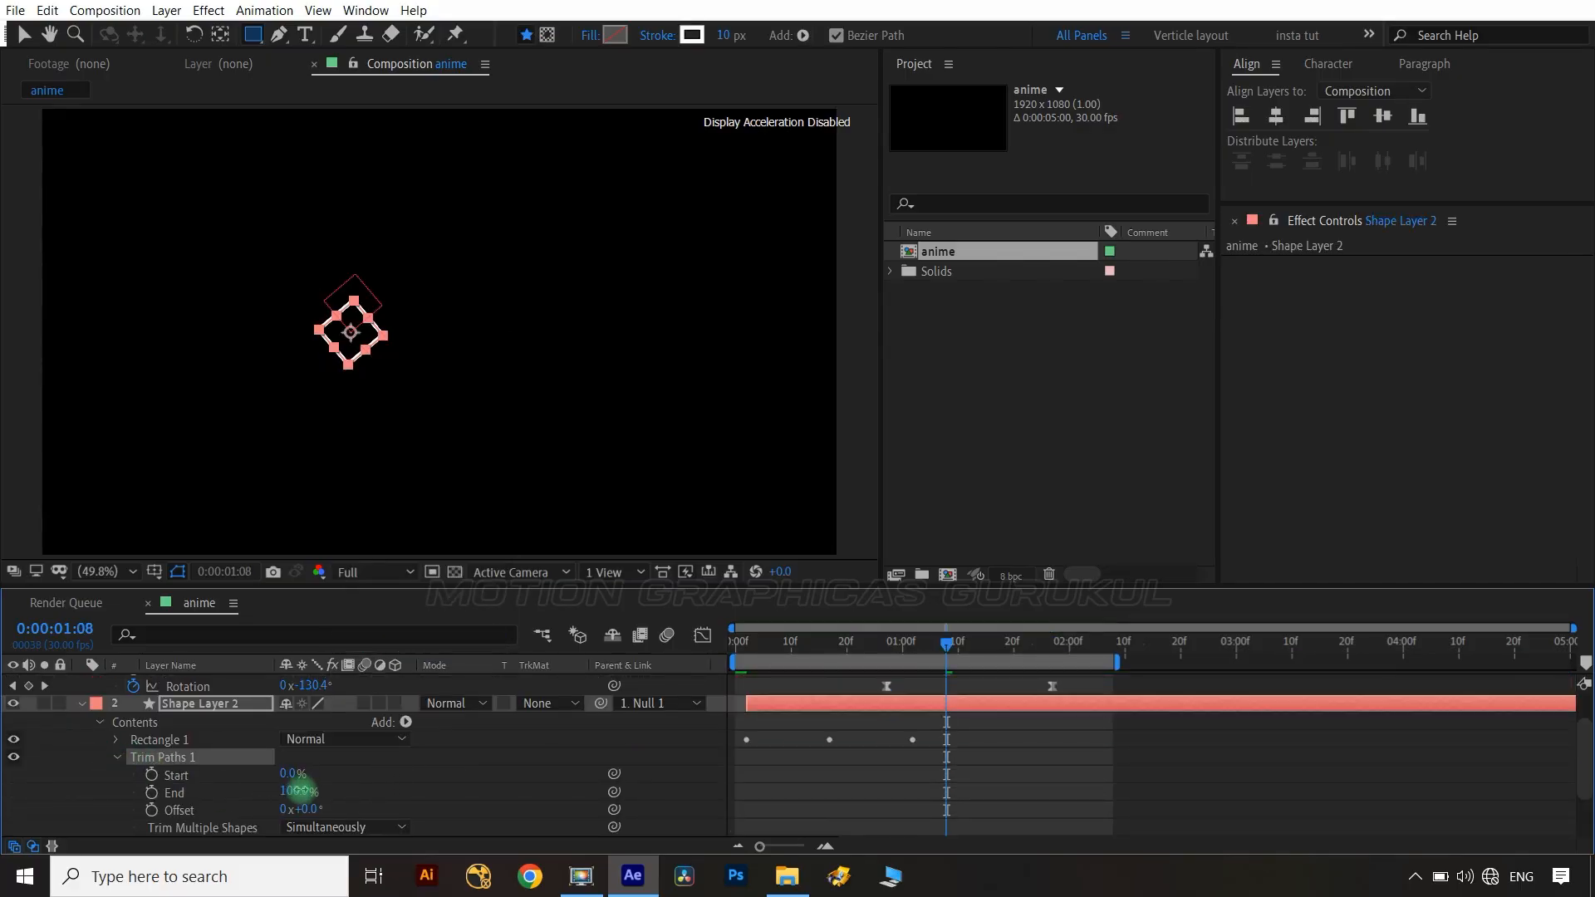
left_click(425, 786)
left_click_drag(947, 644, 1053, 661)
scroll(388, 388, "up", 3)
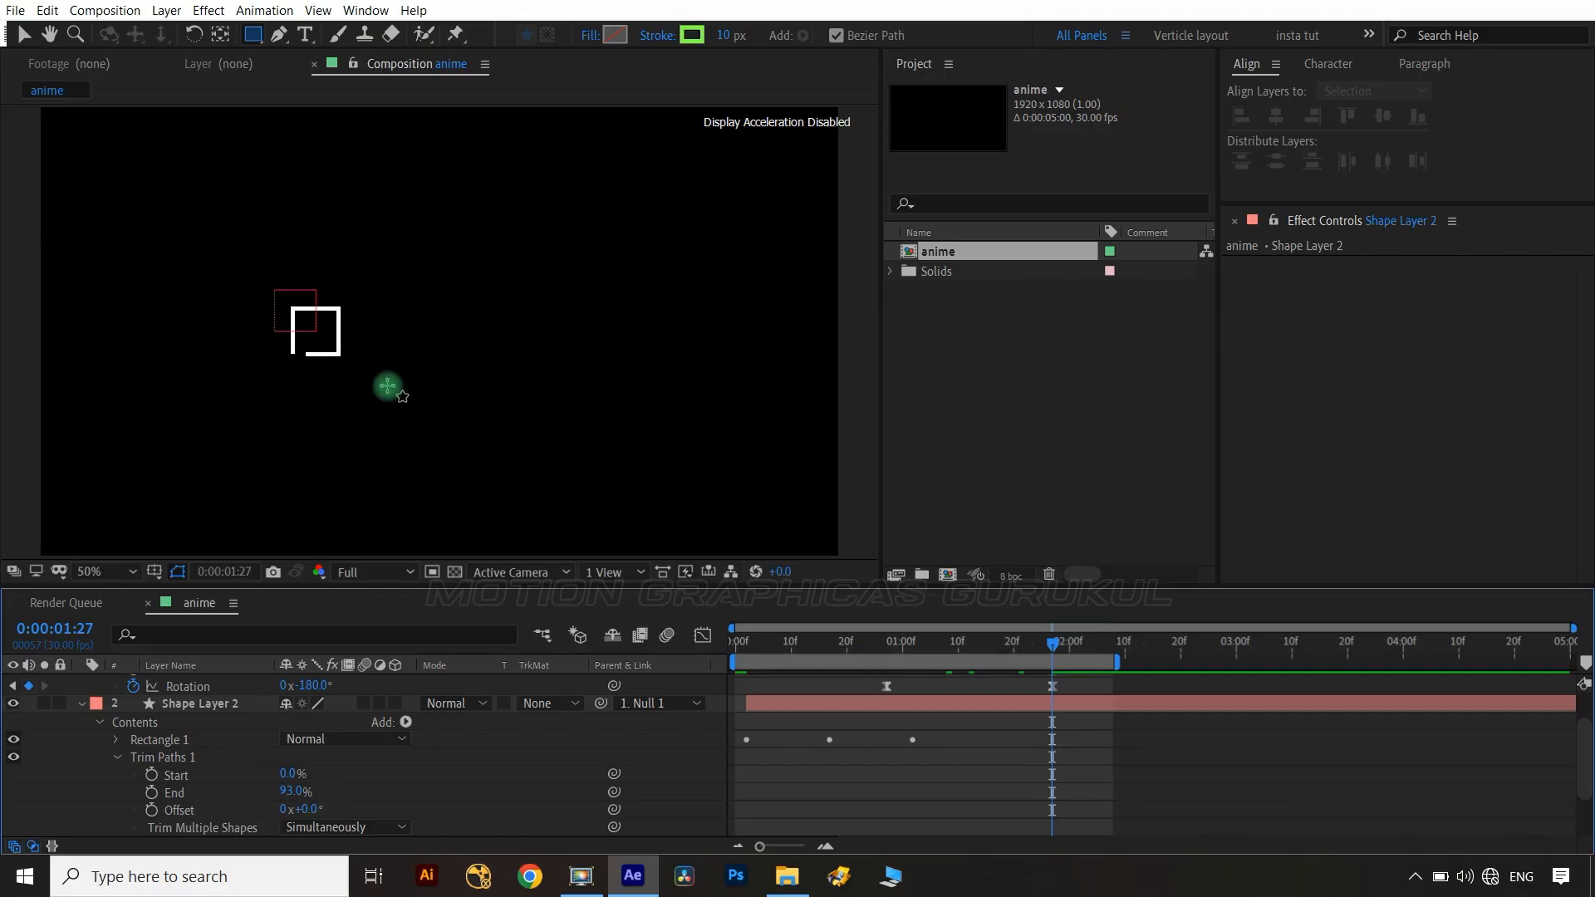
key("space")
left_click_drag(331, 433, 898, 437)
mouse_move(297, 810)
left_mouse_down()
mouse_move(278, 810)
mouse_move(317, 796)
left_mouse_up()
left_click(363, 773)
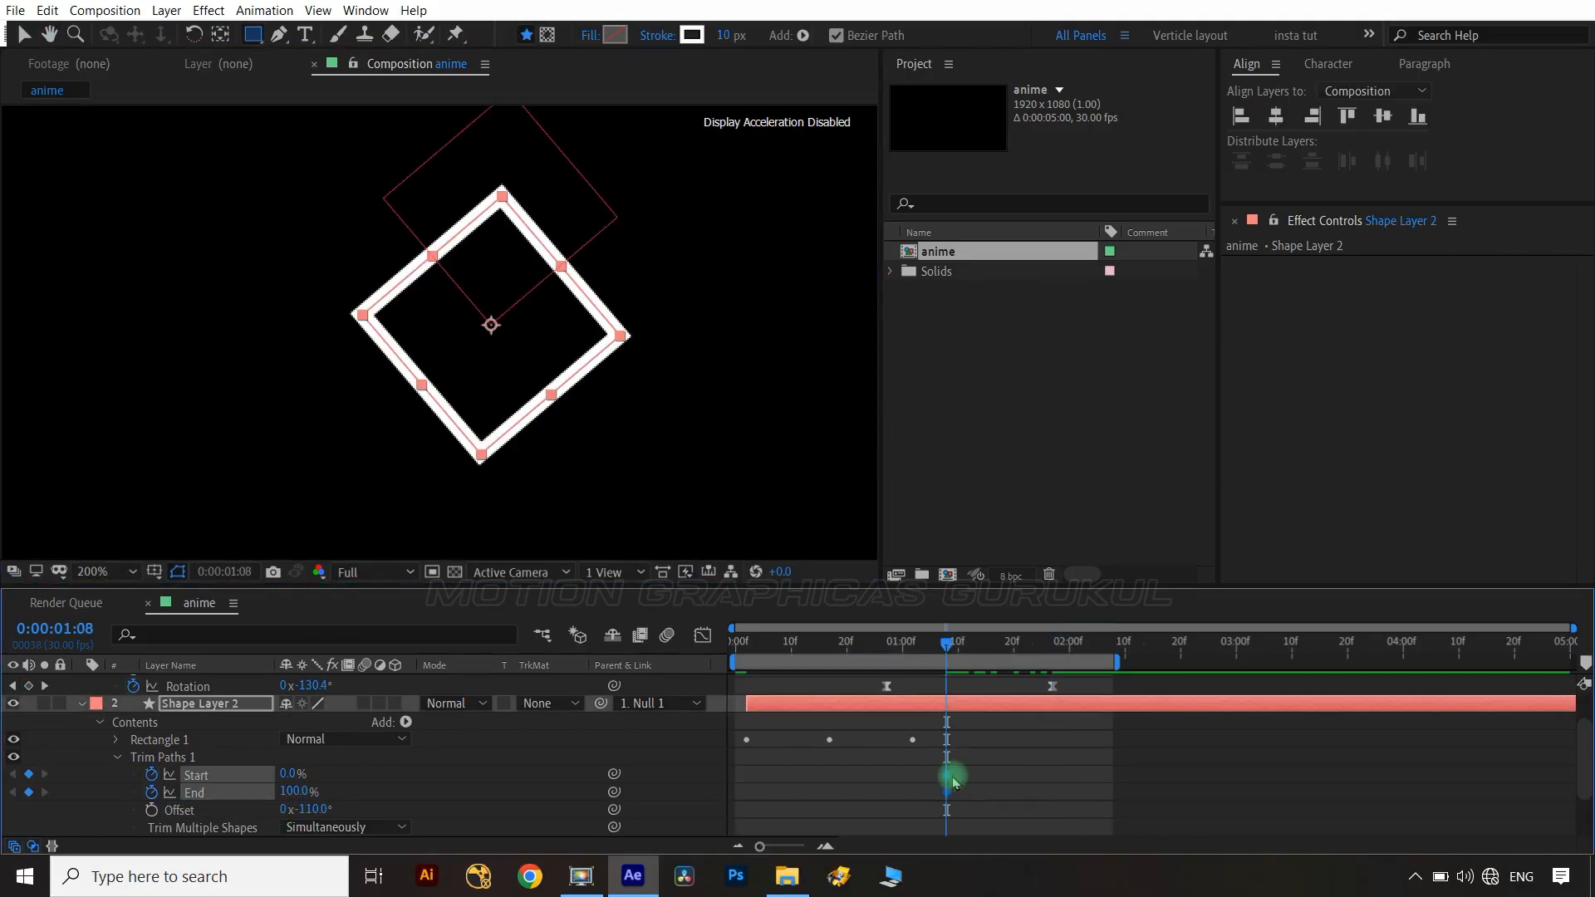
At 0:00:02:08, set the Trim Paths Start to 8% and End to 92%.
key("shift+Page_Down")
key("shift+Page_Down")
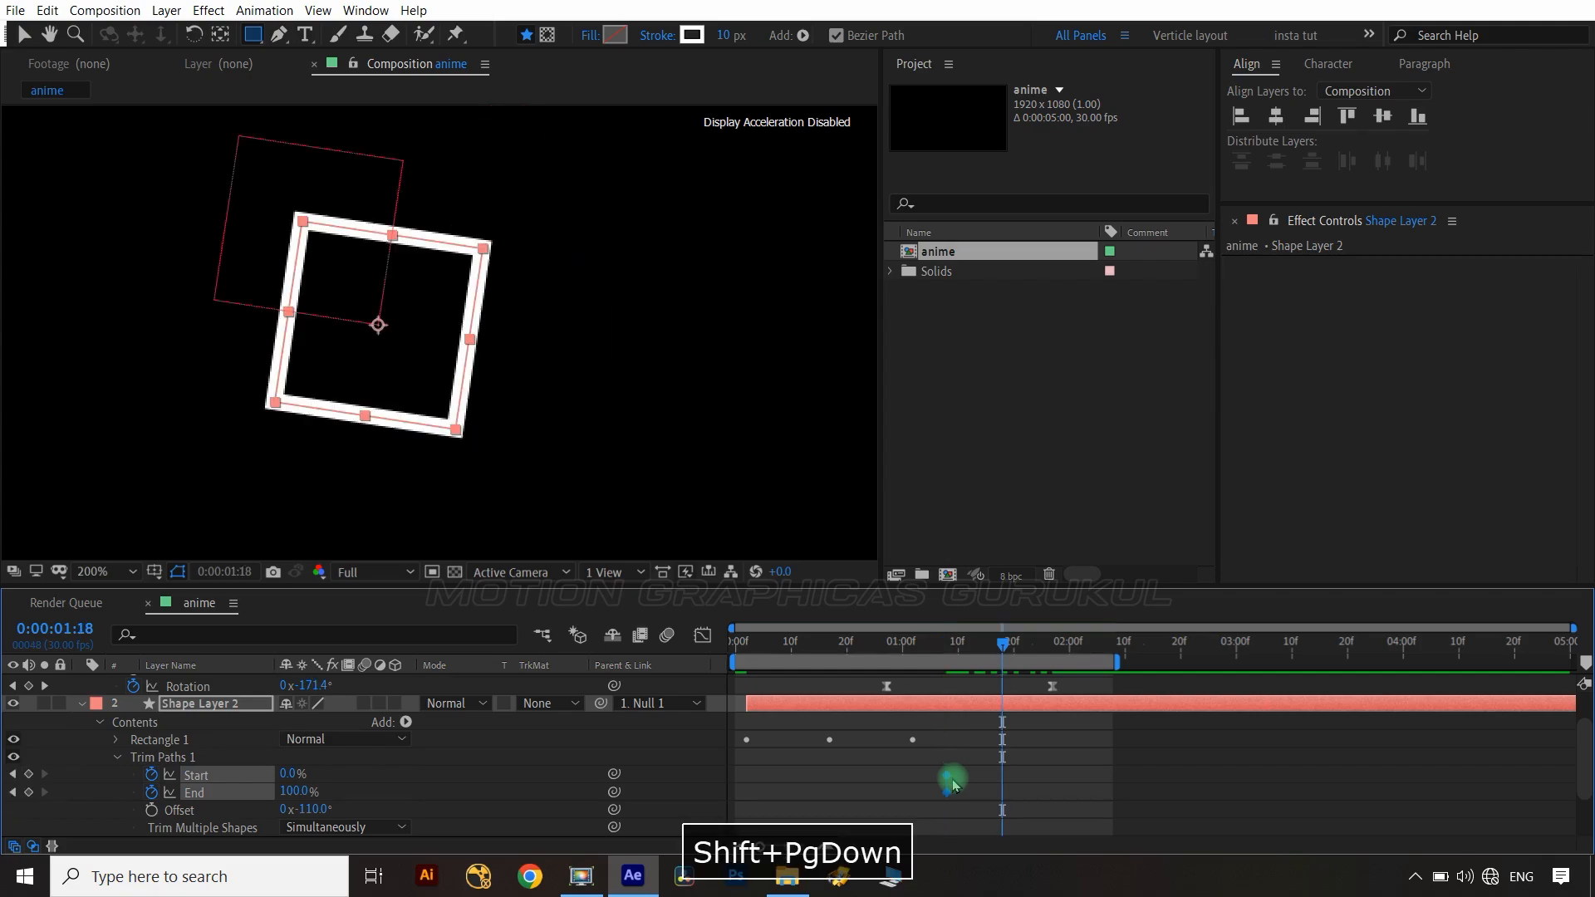
left_click(29, 774)
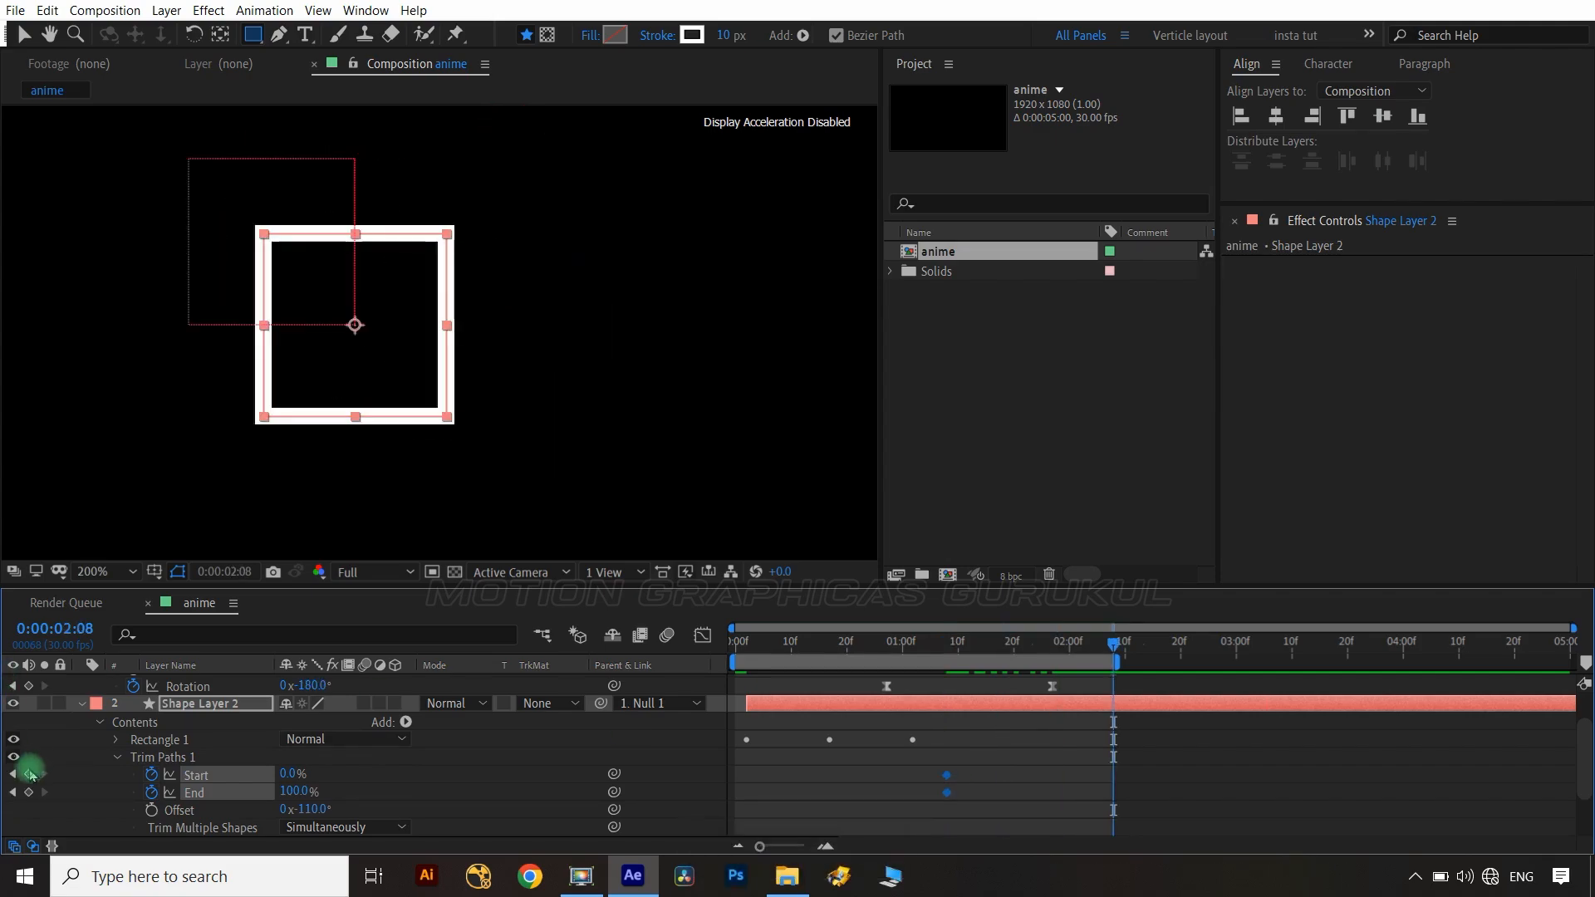
left_click(397, 781)
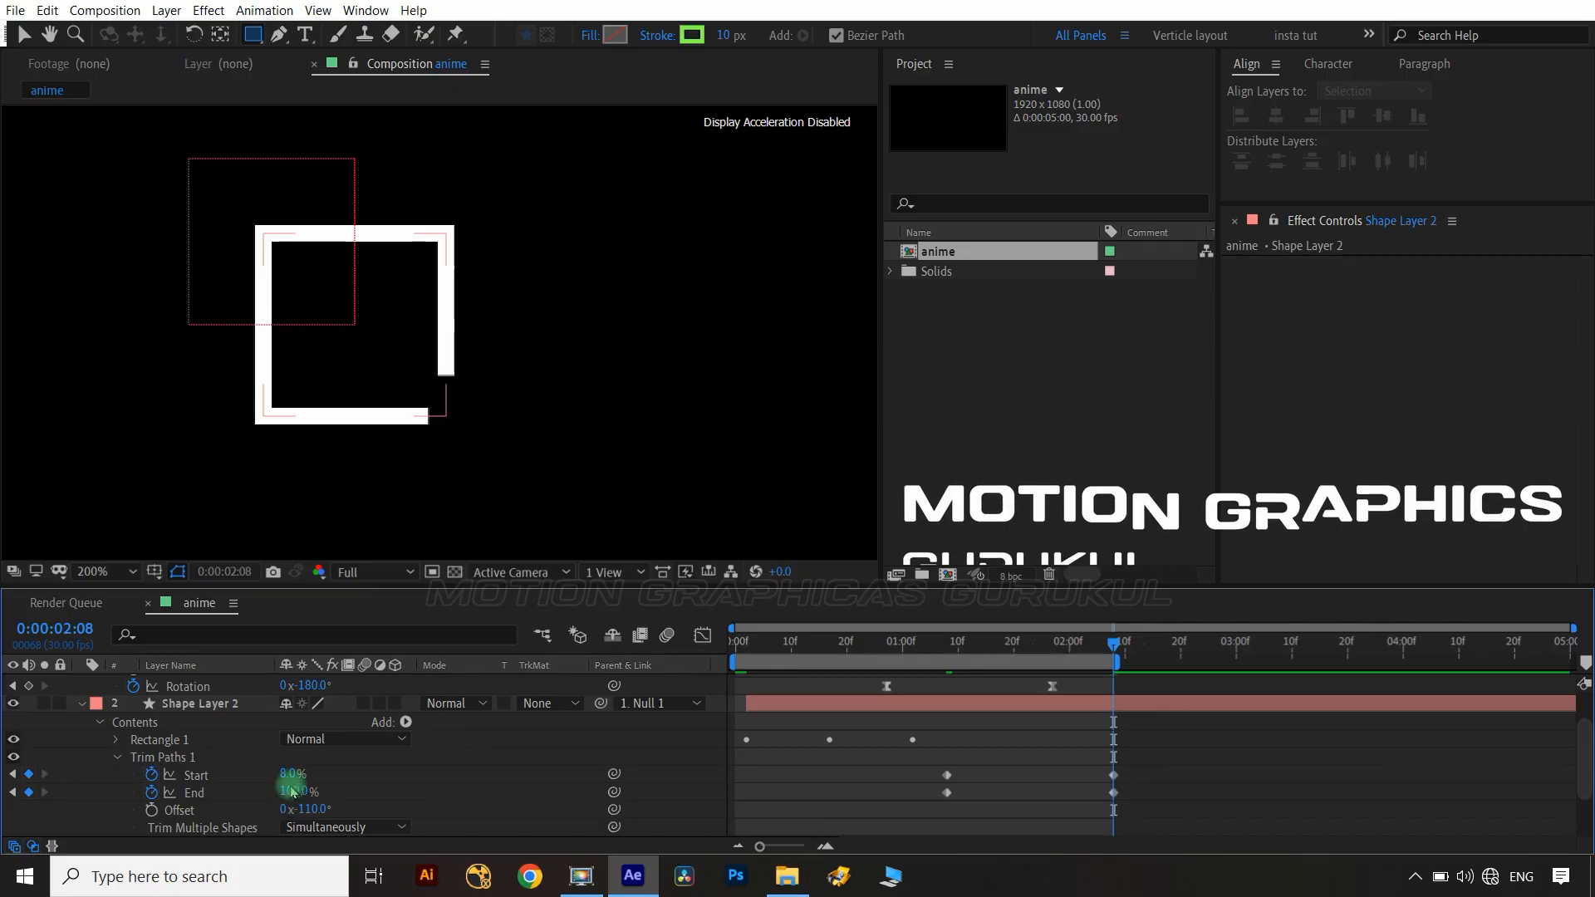
type("92")
left_click(402, 783)
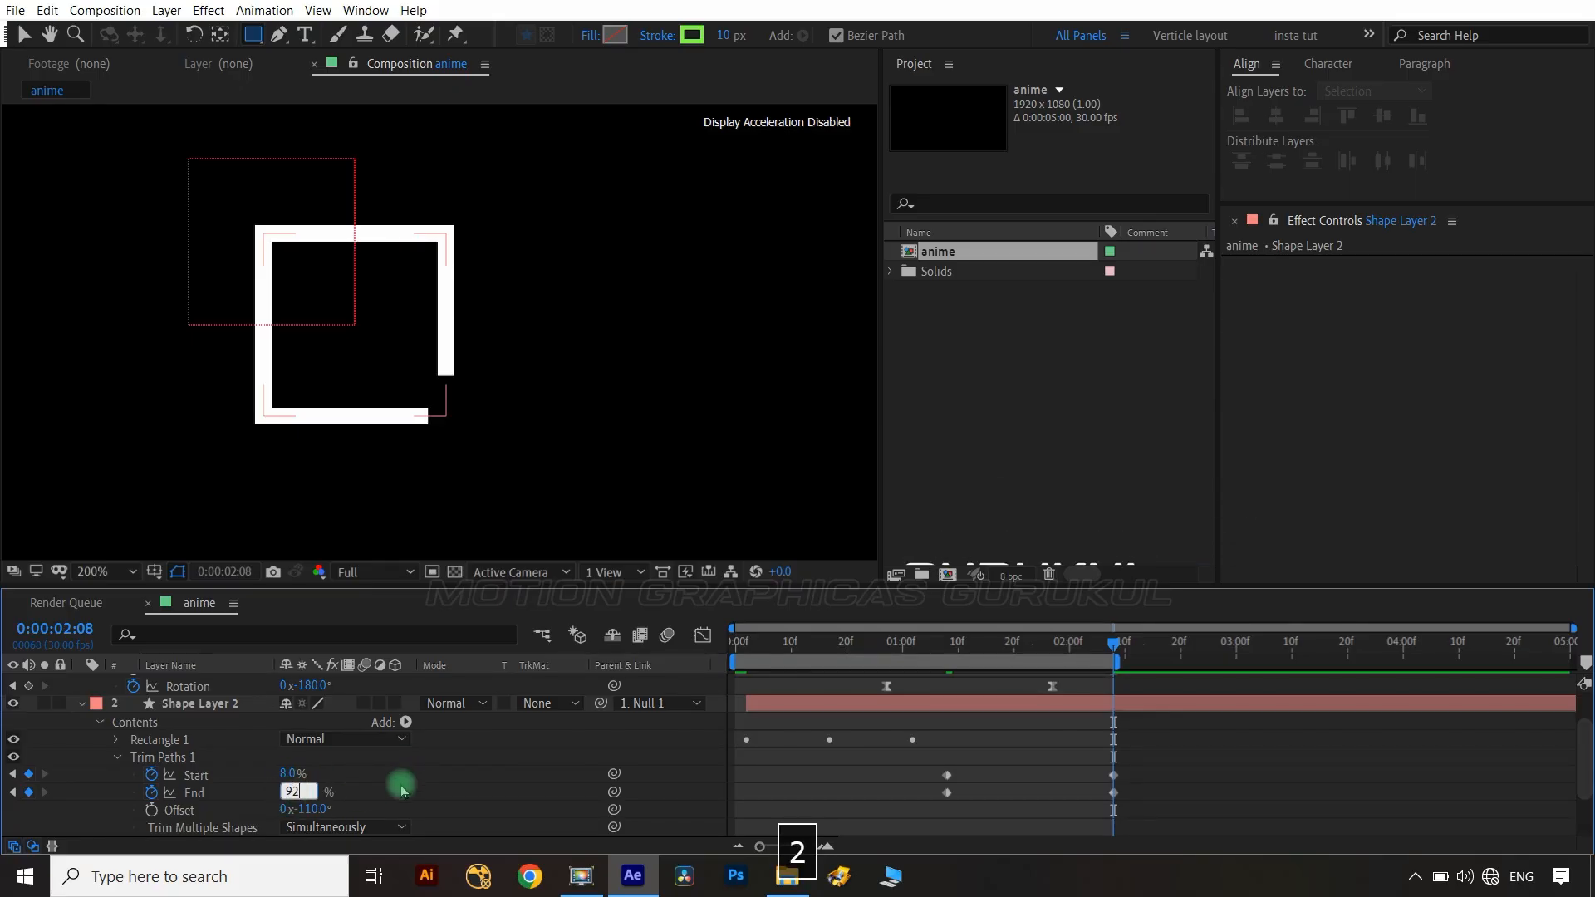
Change Shape Layer 2's stroke line cap to round.
left_click(115, 740)
left_click(134, 775)
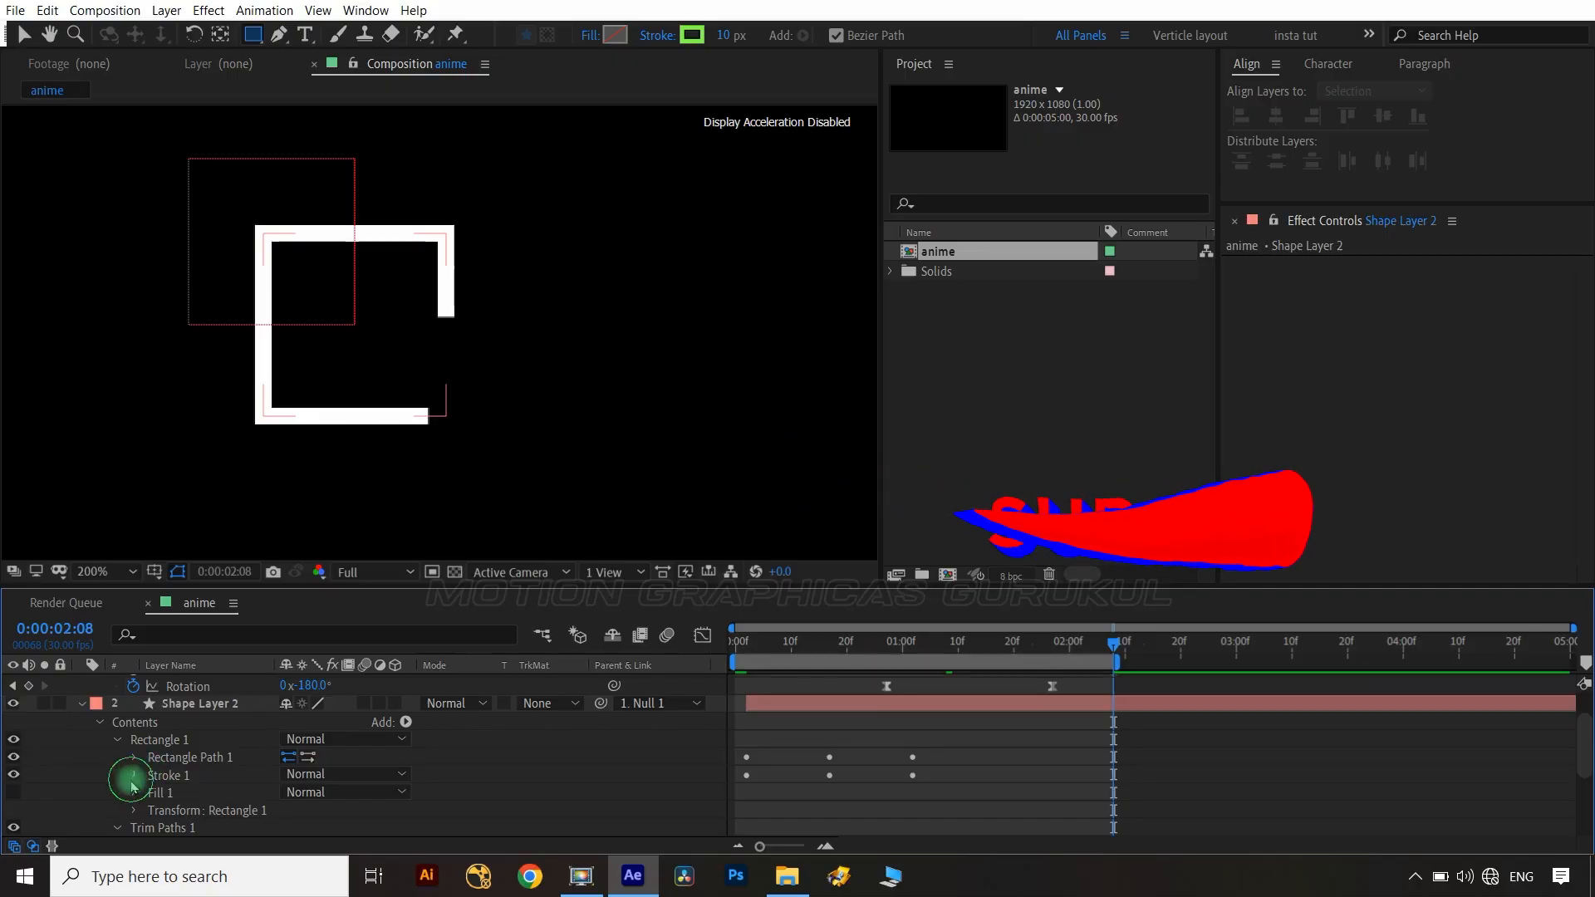
scroll(249, 764, "down", 3)
left_click(336, 773)
left_click(341, 813)
key("u")
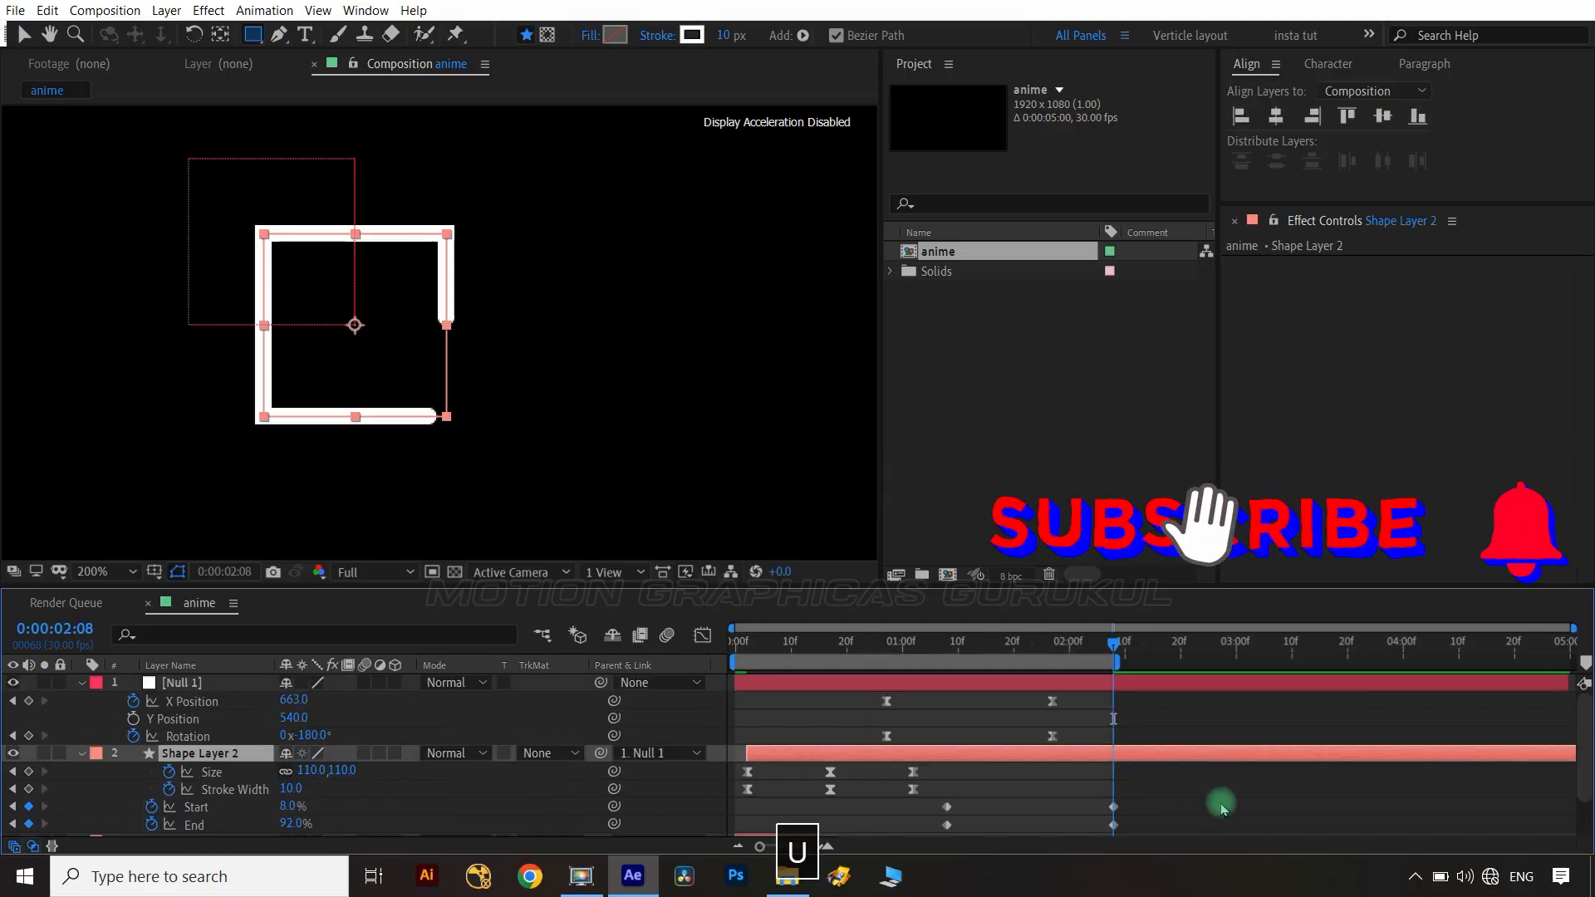
Apply easy ease to the Trim Paths keyframes and reshape their speed curves in the graph editor.
left_click_drag(1155, 811, 933, 831)
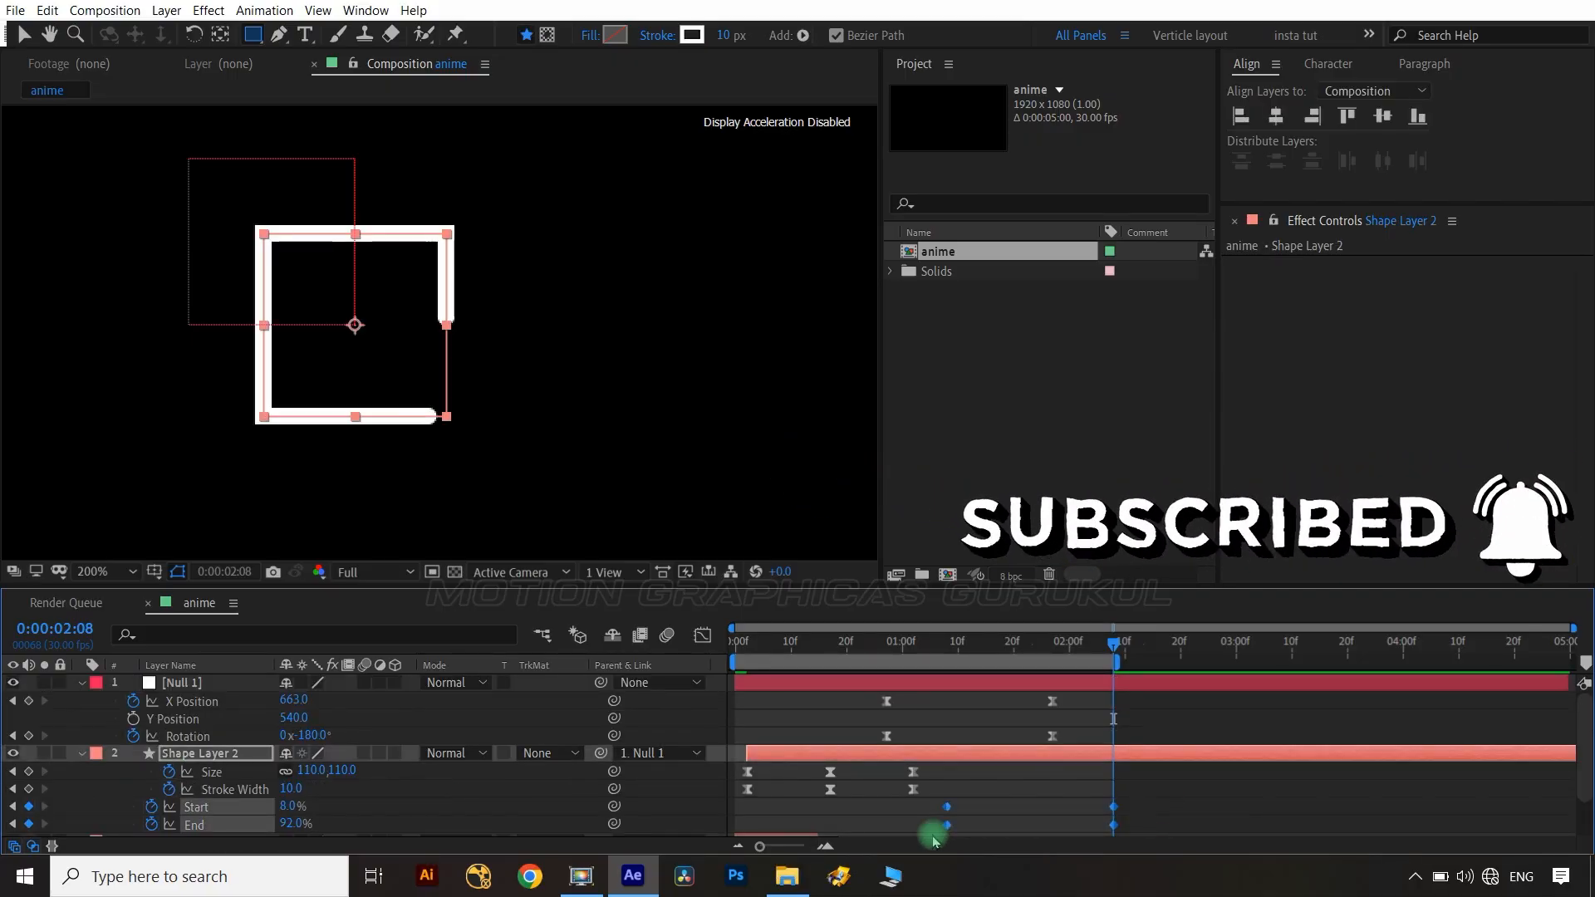
key("F9")
left_click(702, 637)
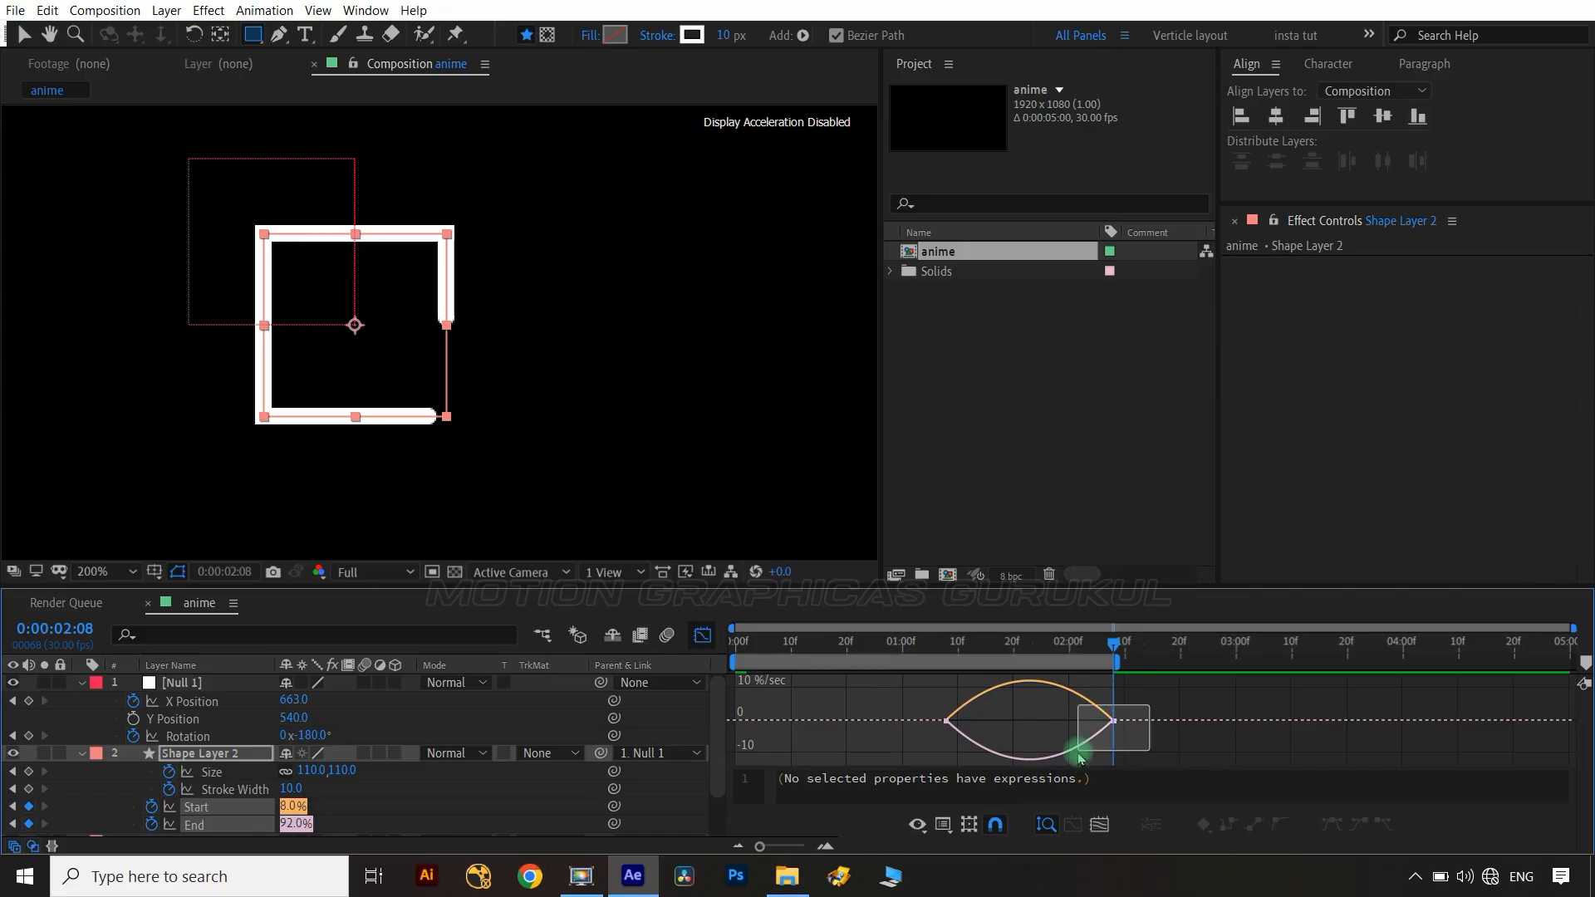
left_click_drag(1078, 757, 1037, 724)
left_click_drag(926, 701, 960, 723)
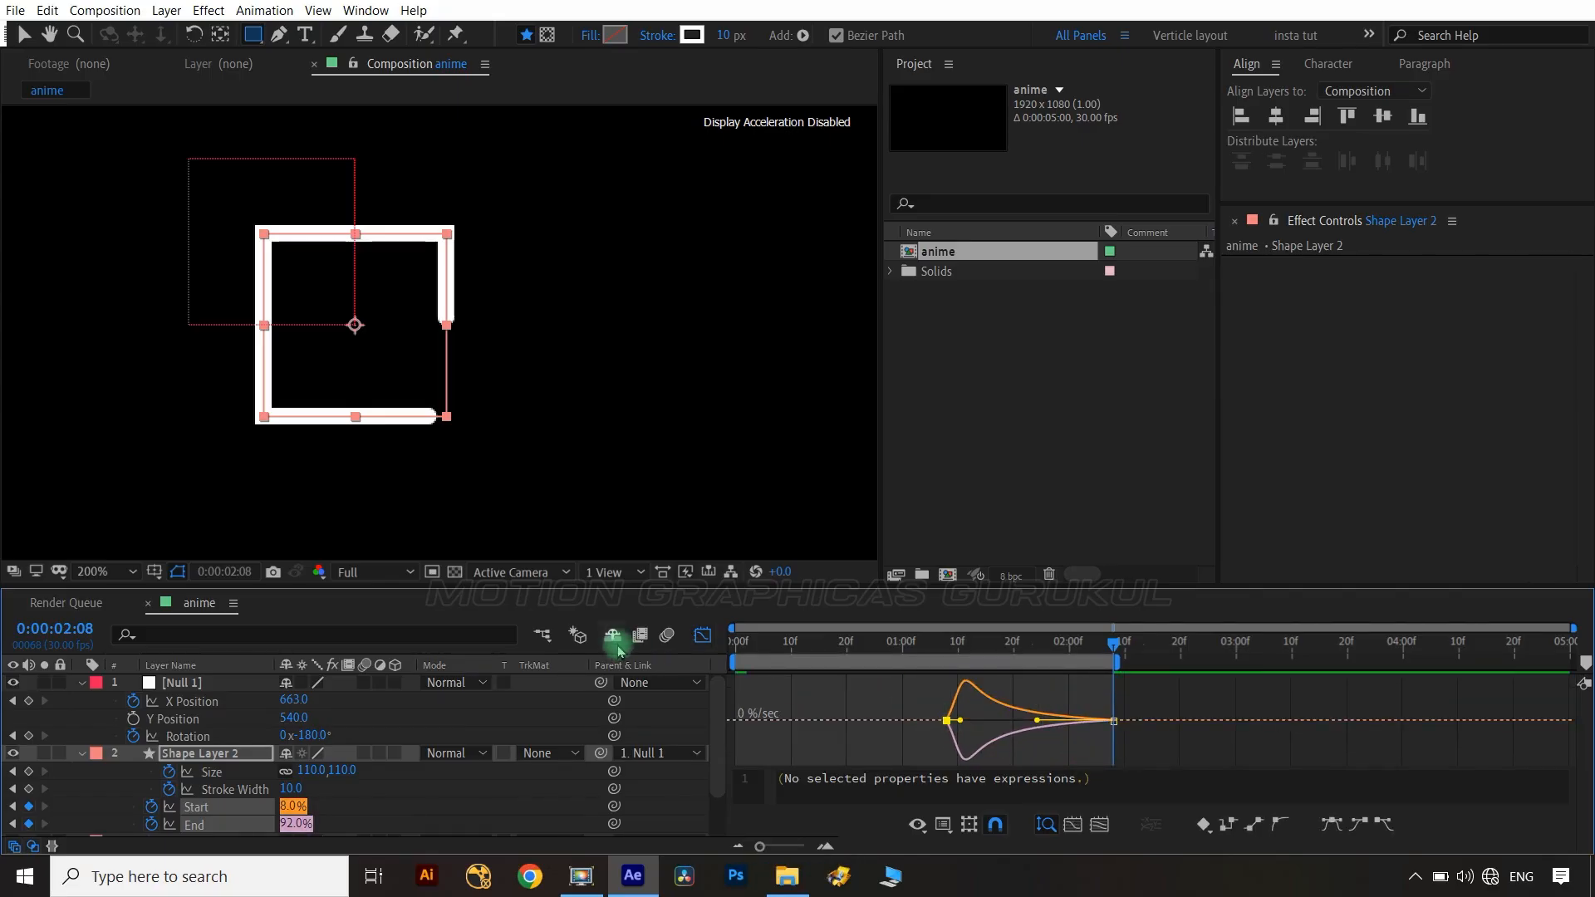
left_click(702, 635)
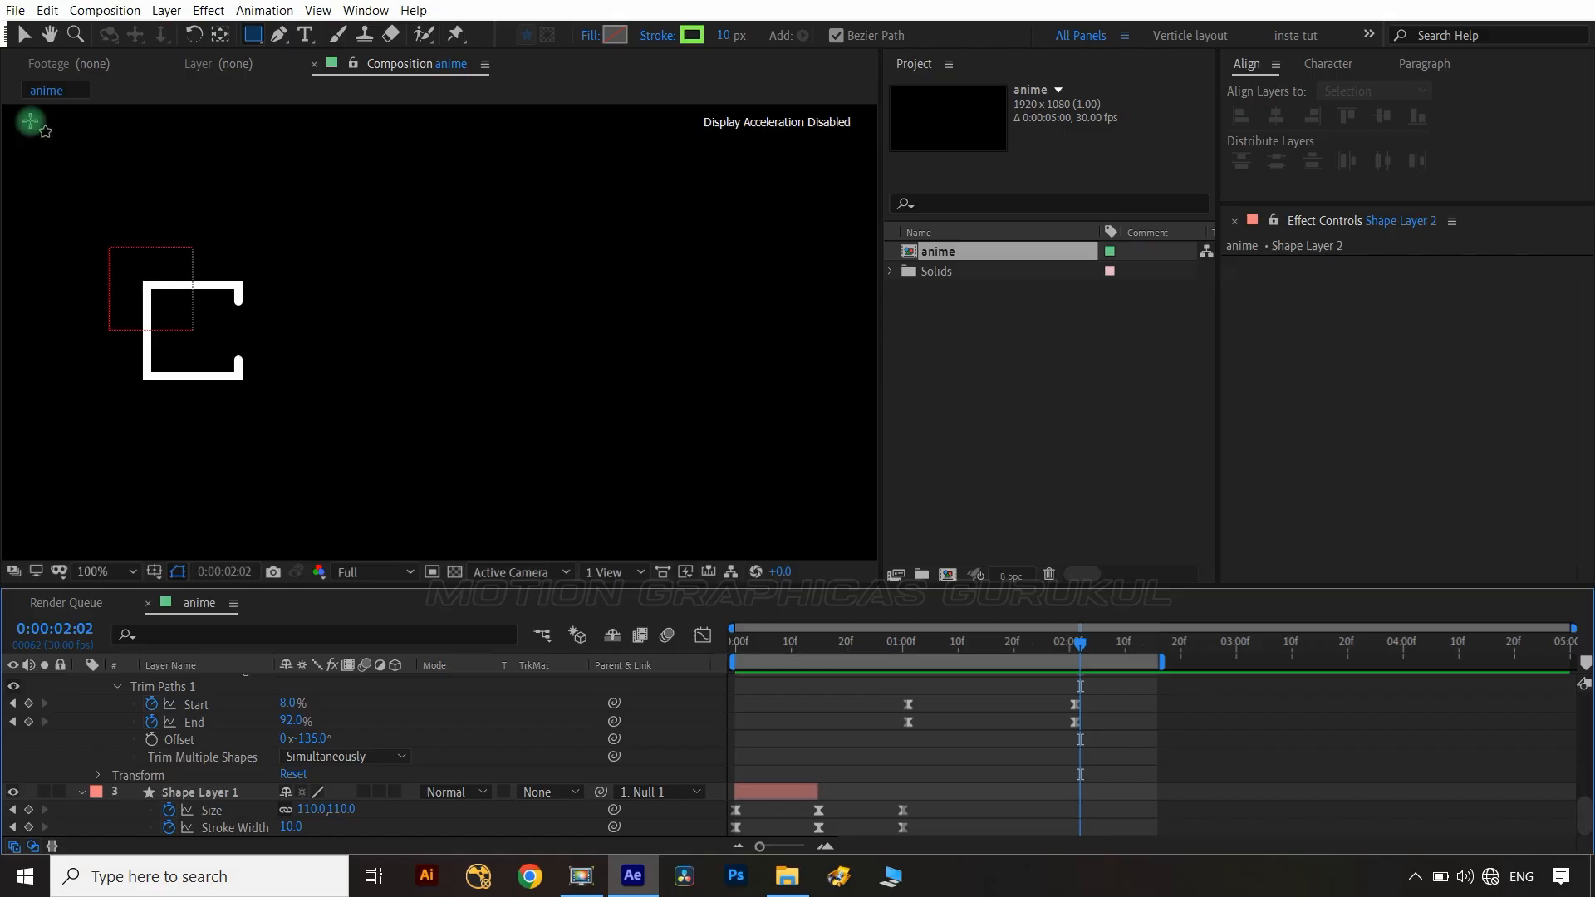
Create a text layer reading "MOTION GRAPHICS TUTORIALS" beside the square.
key("ctrl+t")
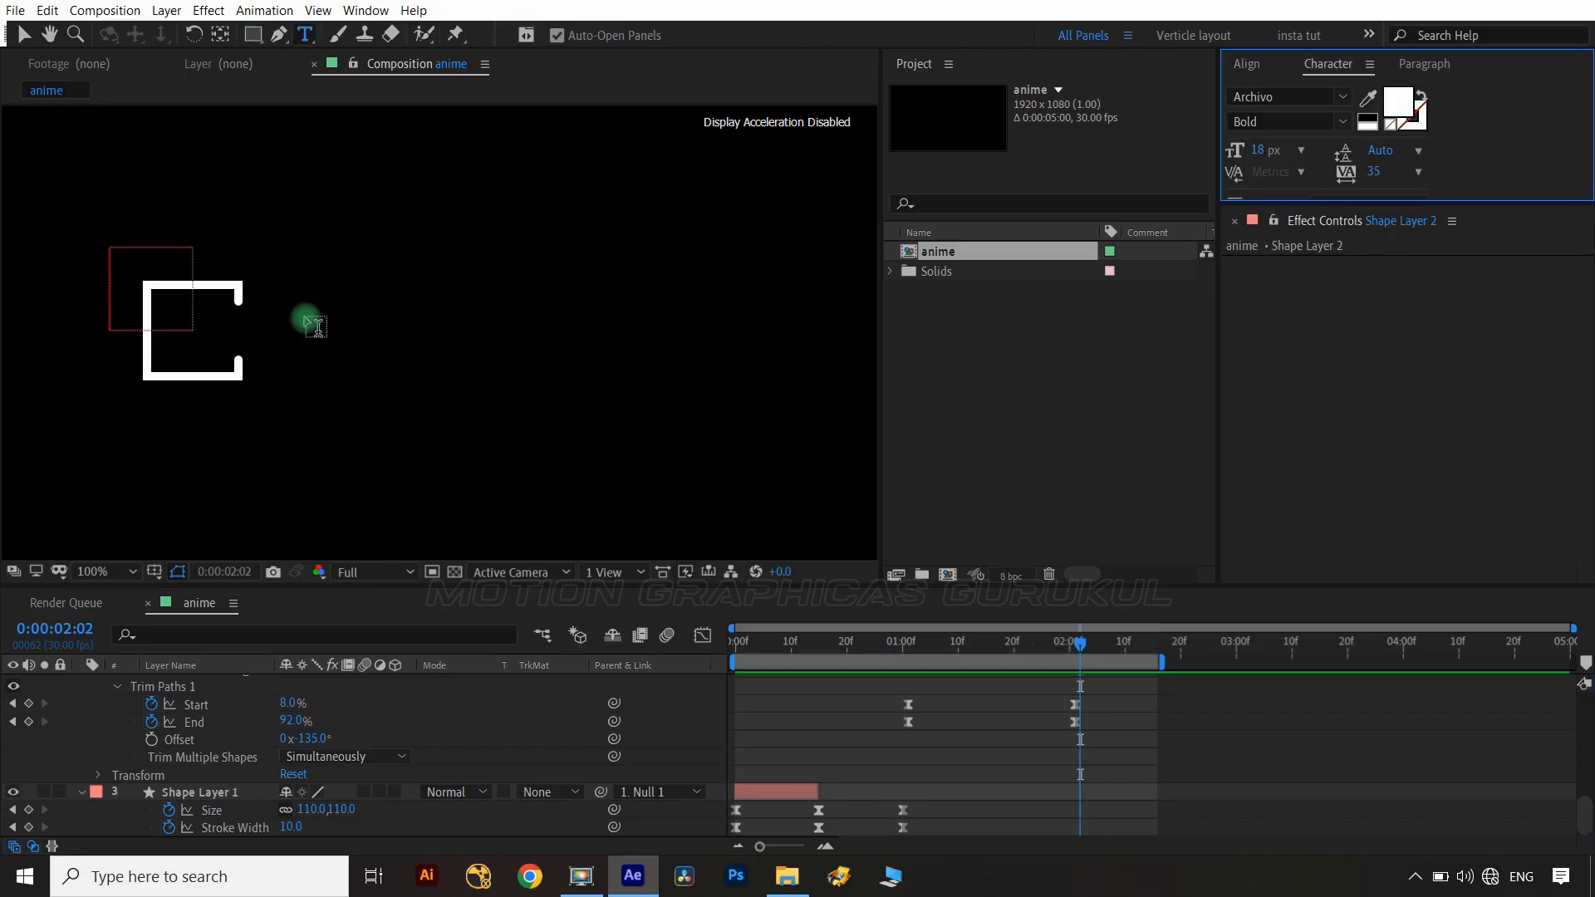
left_click(304, 319)
type("MOTION GRAPHICS TUTORIALS")
key("BackSpace")
key("BackSpace")
type("S TUTORIALS")
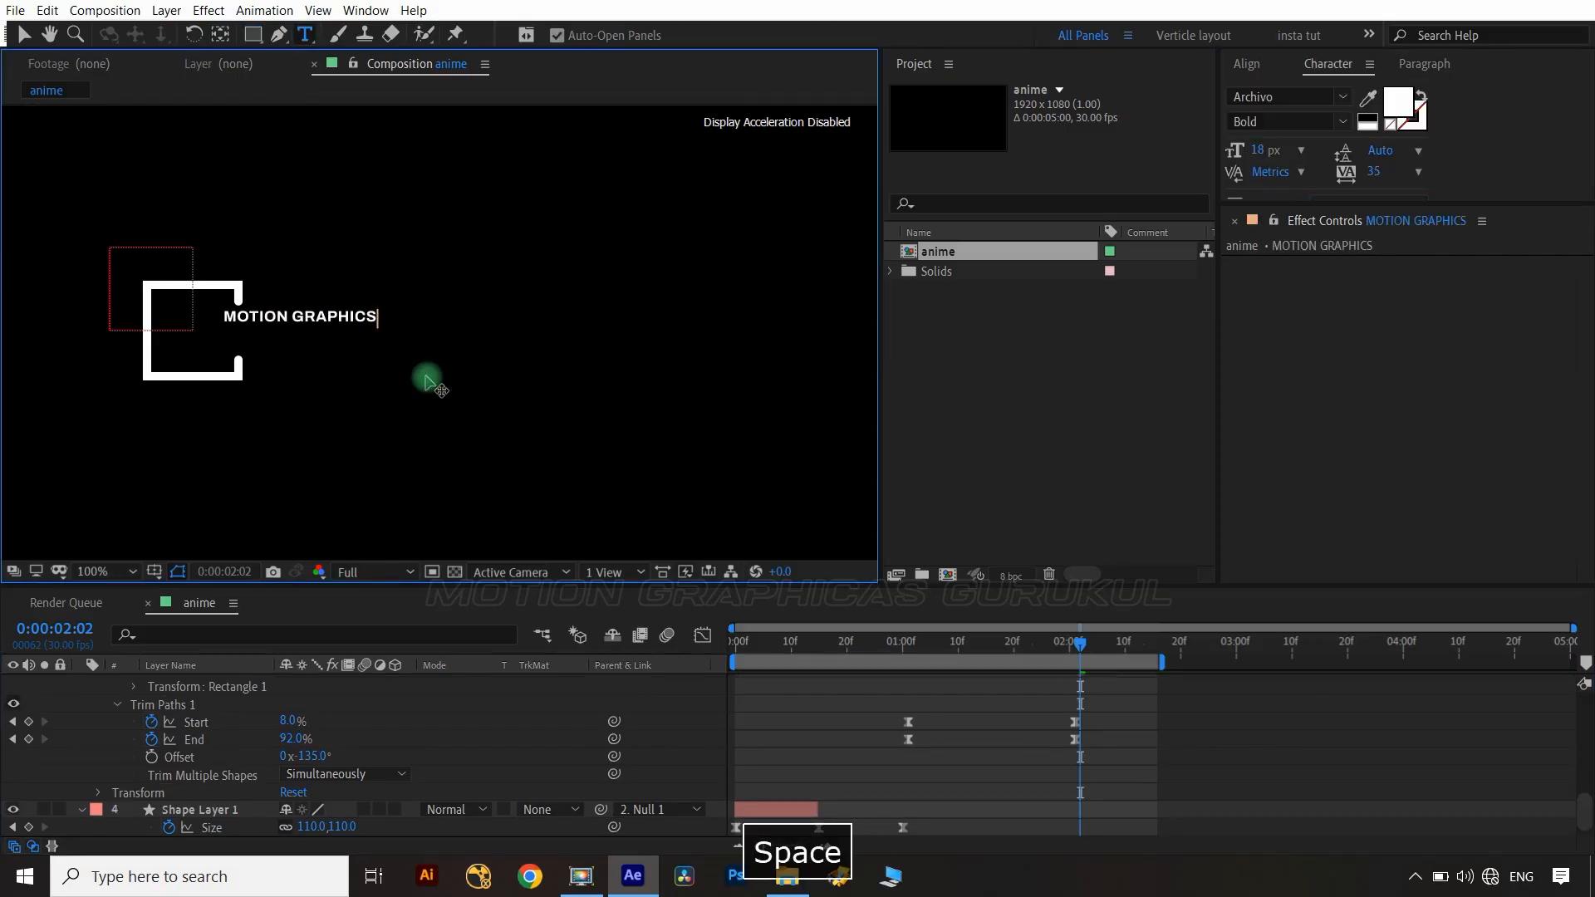
Set the text's font size to 37 px.
scroll(214, 733, "down", 5)
scroll(216, 732, "up", 3)
left_click(191, 686)
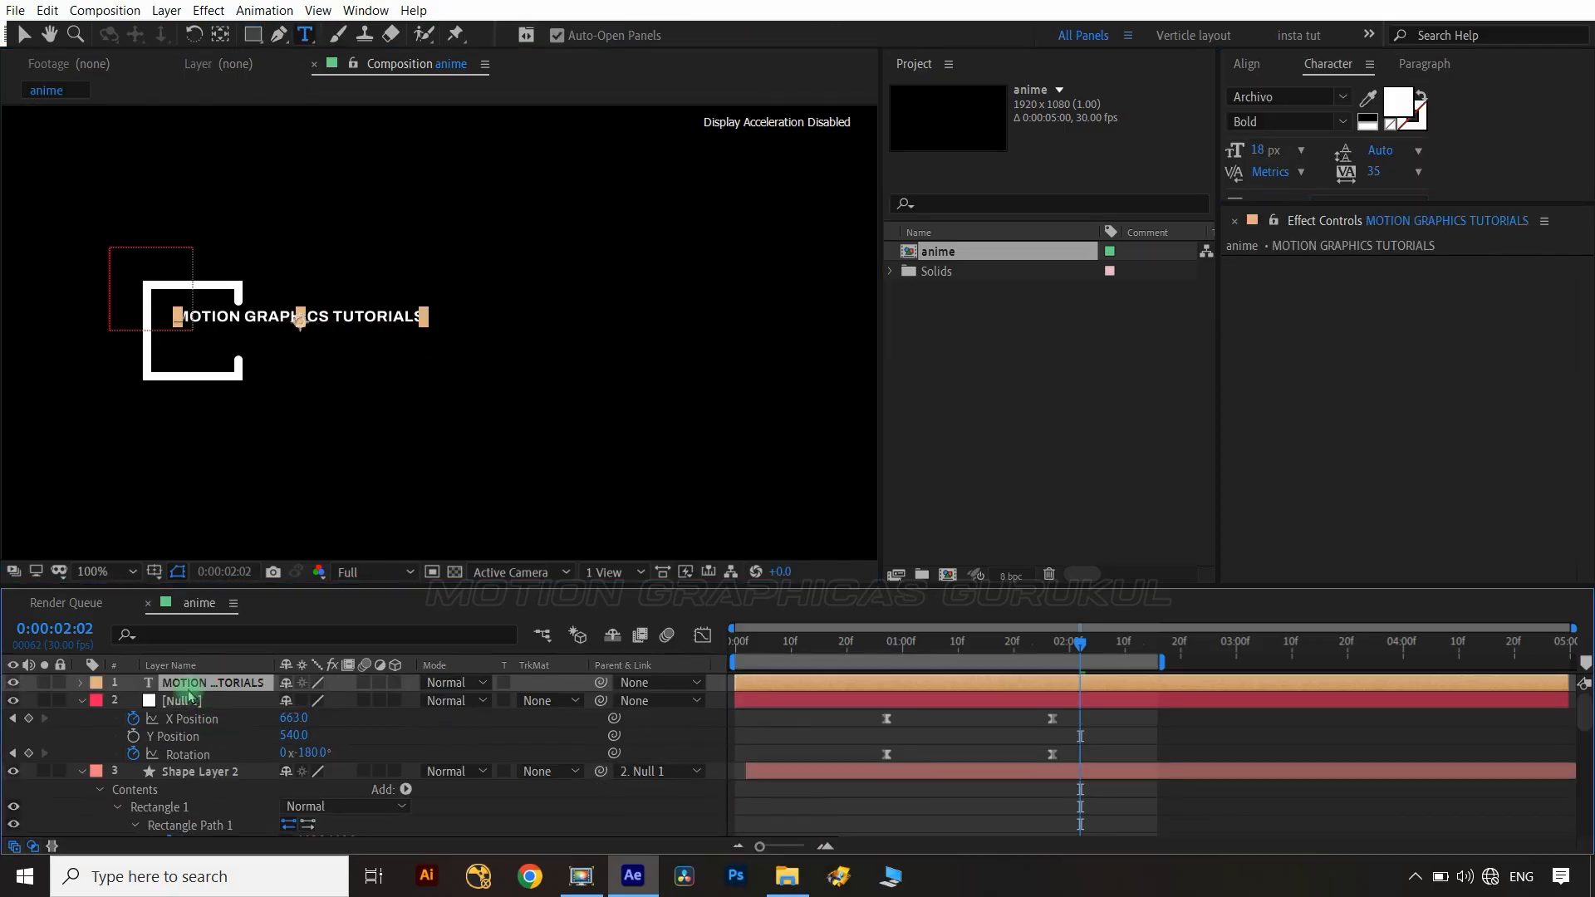
left_click_drag(1265, 156, 1281, 155)
left_click(213, 684)
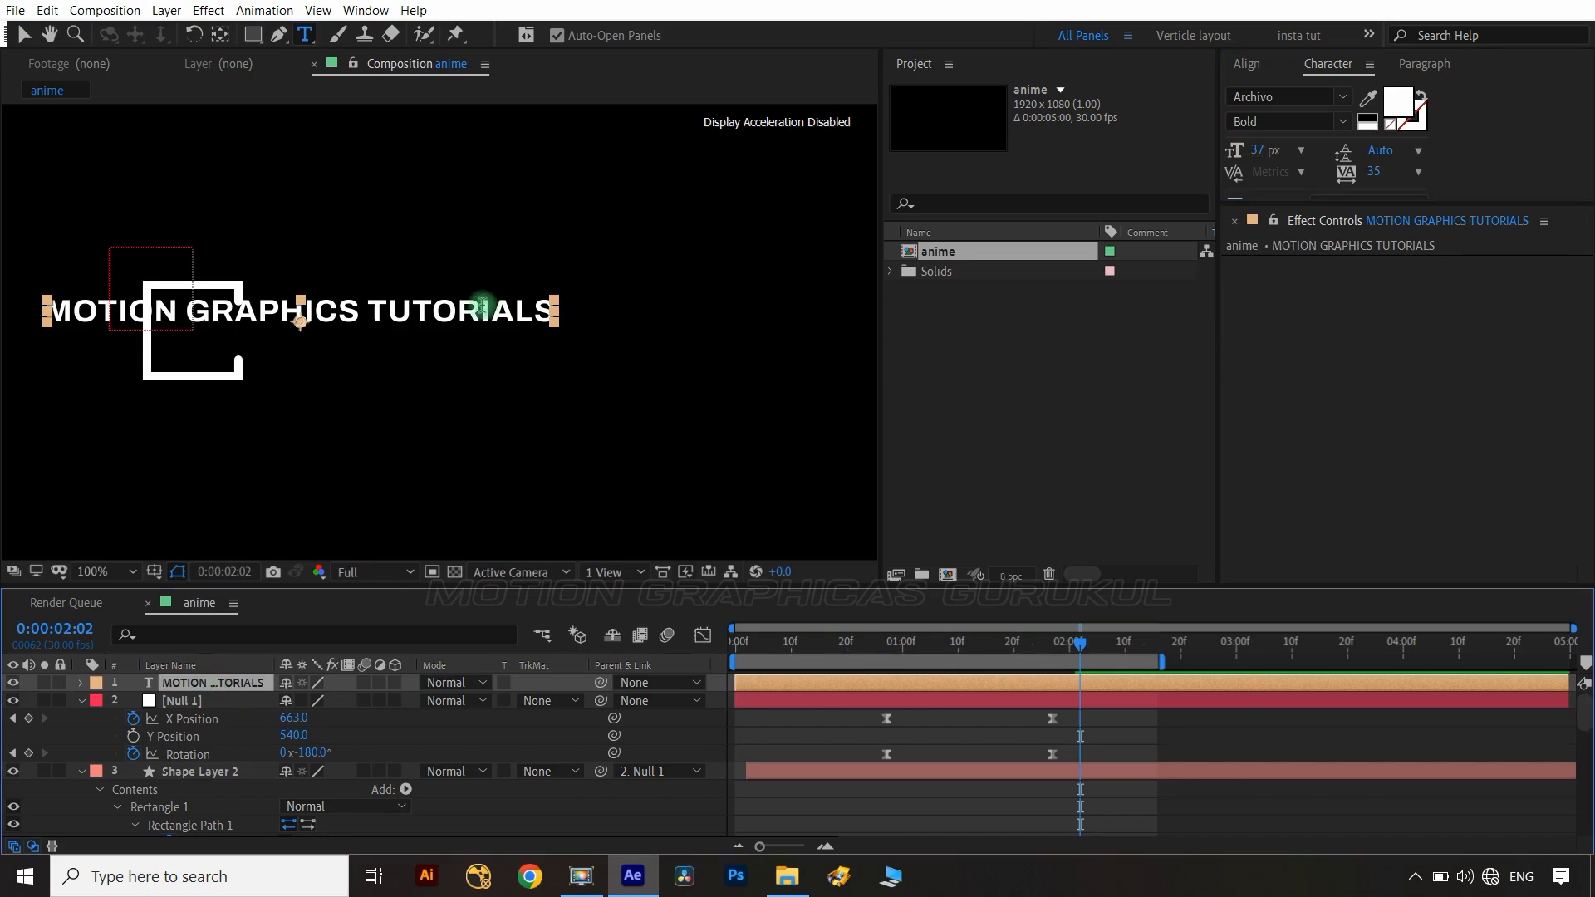
Move the text beside the square and align it to the composition's vertical center.
key("v")
left_click_drag(483, 315, 591, 331)
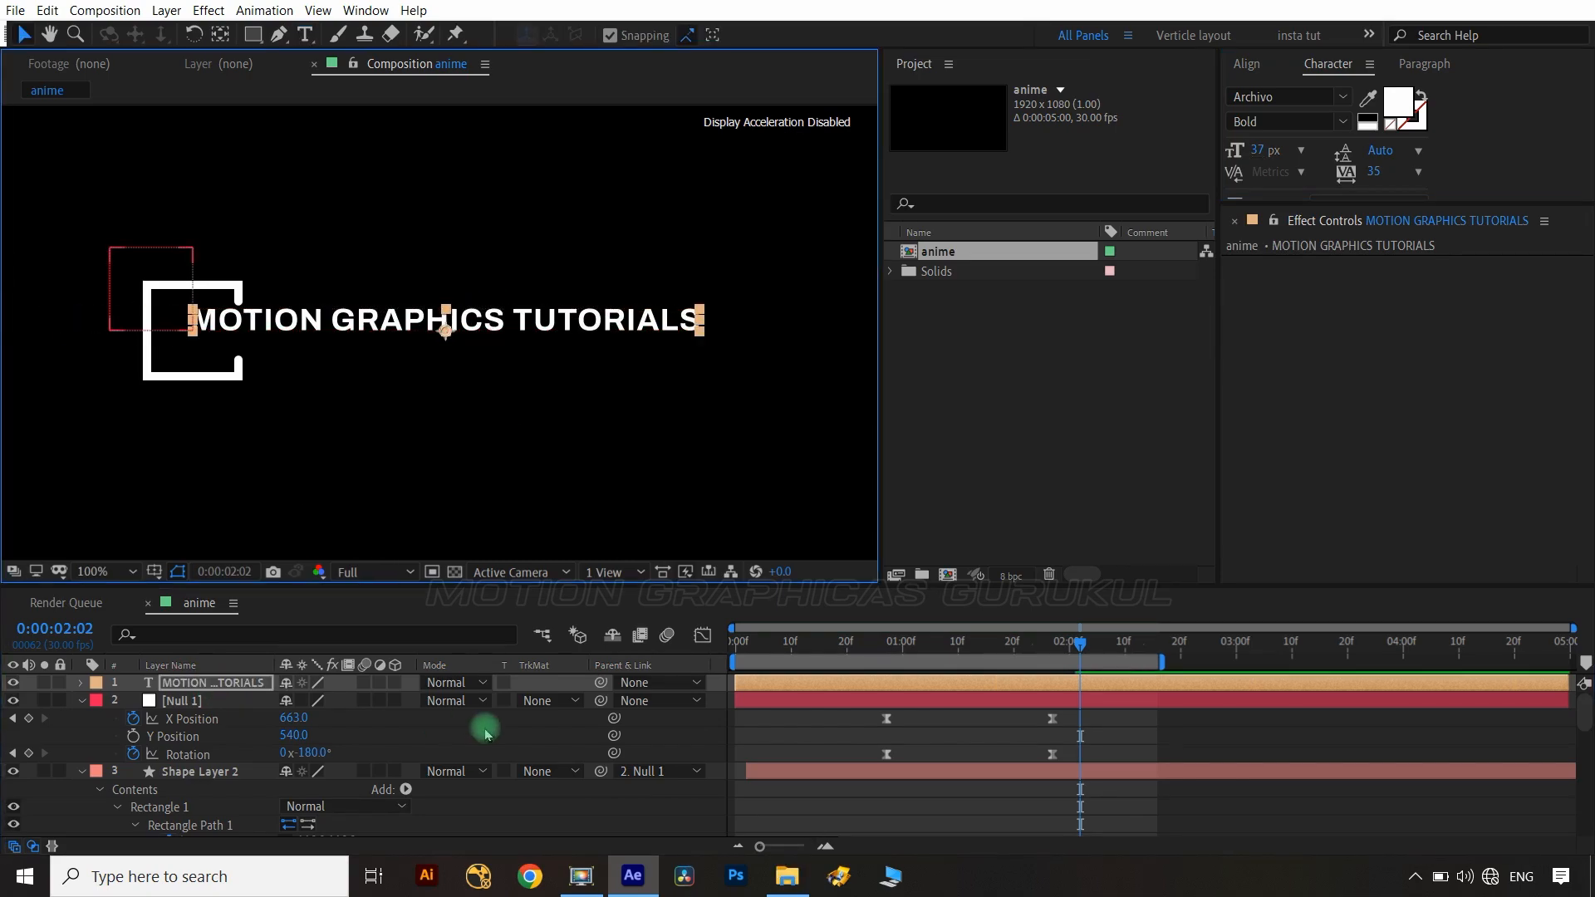
left_click(401, 375)
left_click(466, 328)
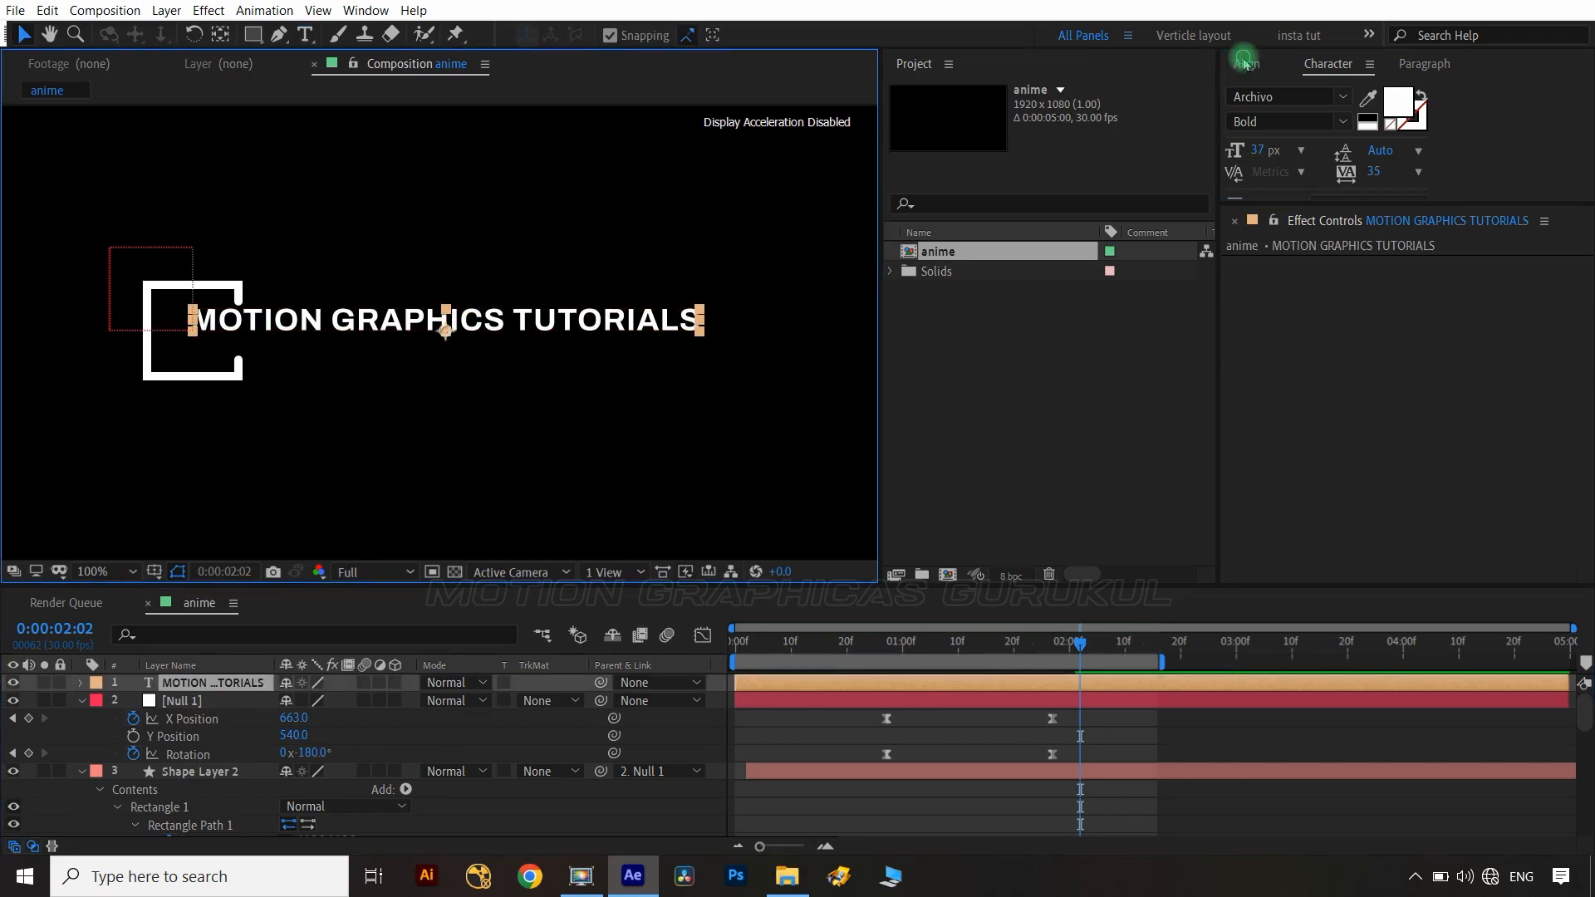
left_click(1245, 63)
left_click(1383, 116)
Move to about 1:09 and add a Position animator to the text layer.
left_click(569, 738)
left_click_drag(1080, 643, 953, 644)
left_click(208, 680)
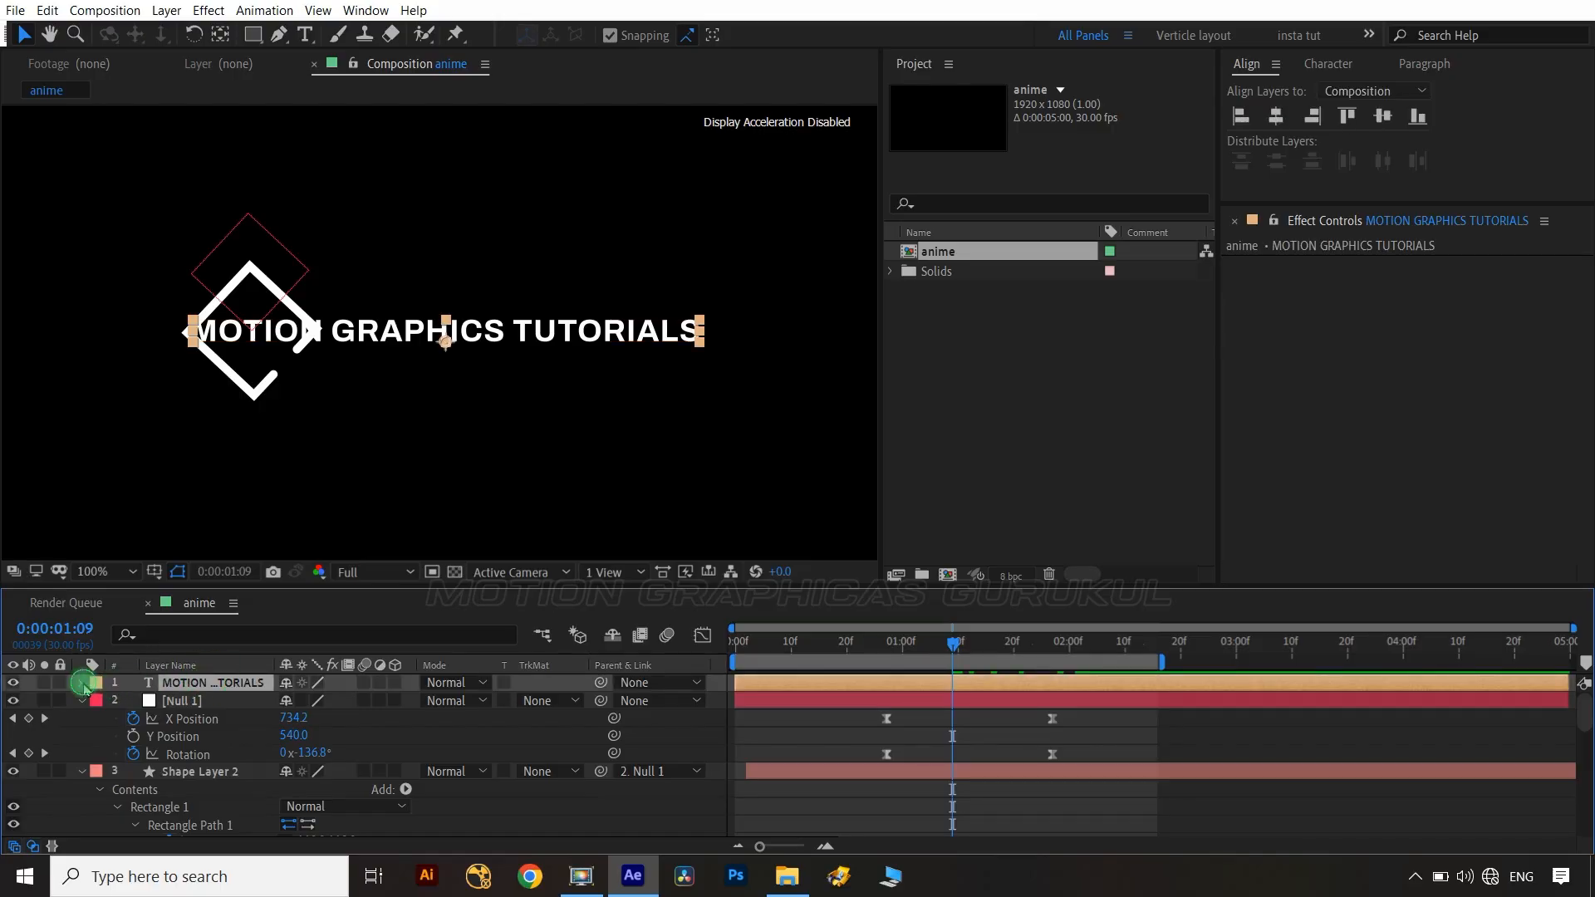
left_click(81, 682)
left_click(405, 701)
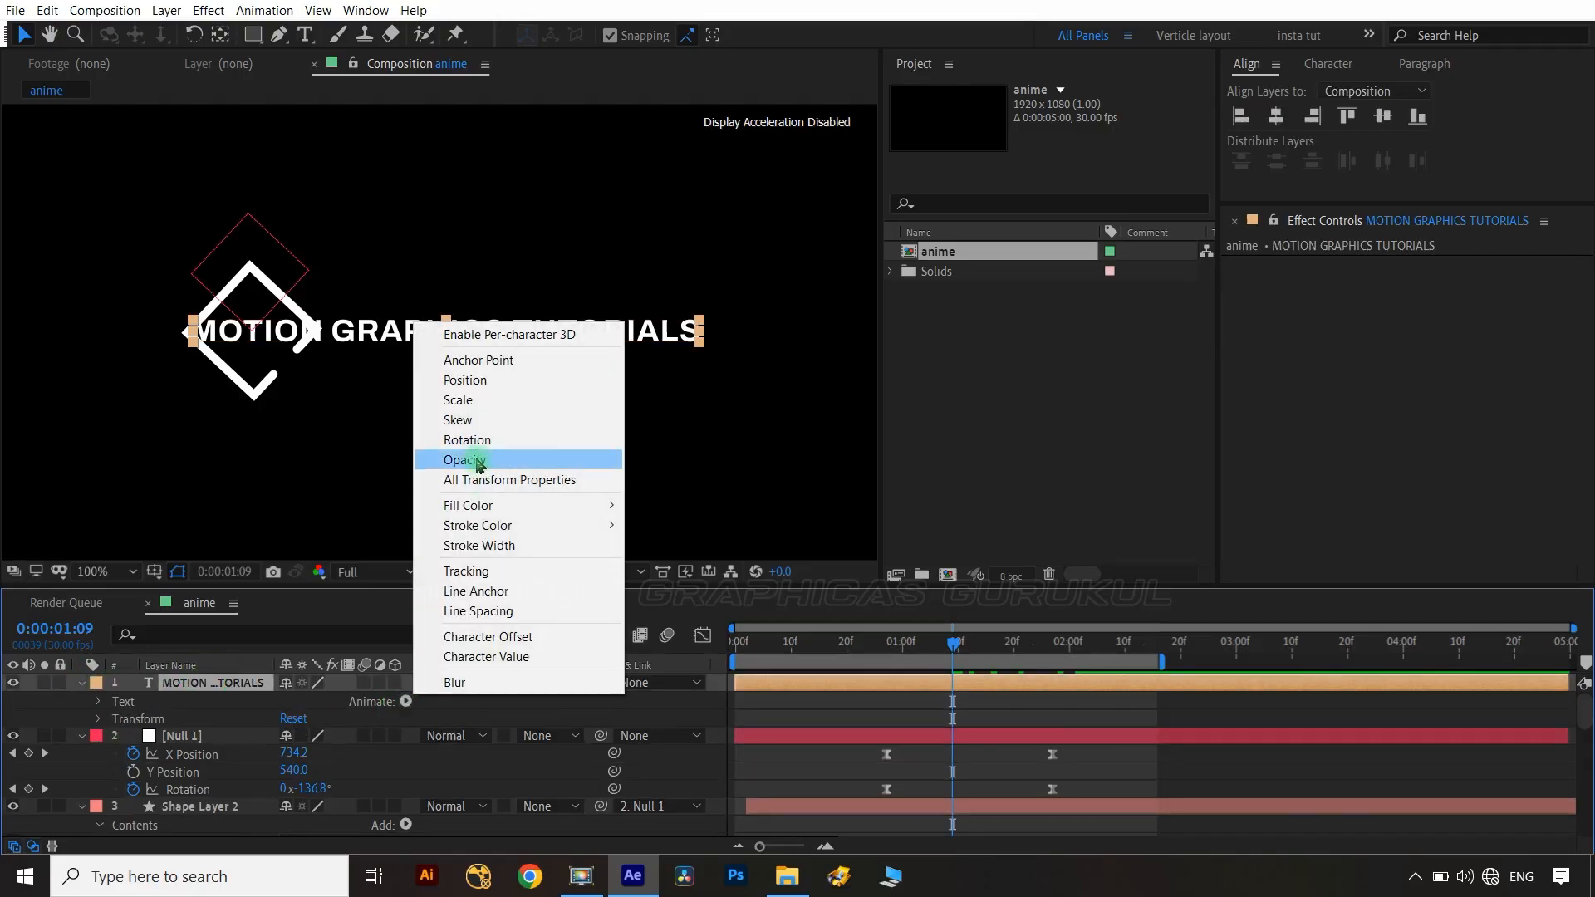
left_click(464, 382)
Add Opacity to the text animator and set its Position to -518,0 and Opacity to 0%.
left_click(407, 772)
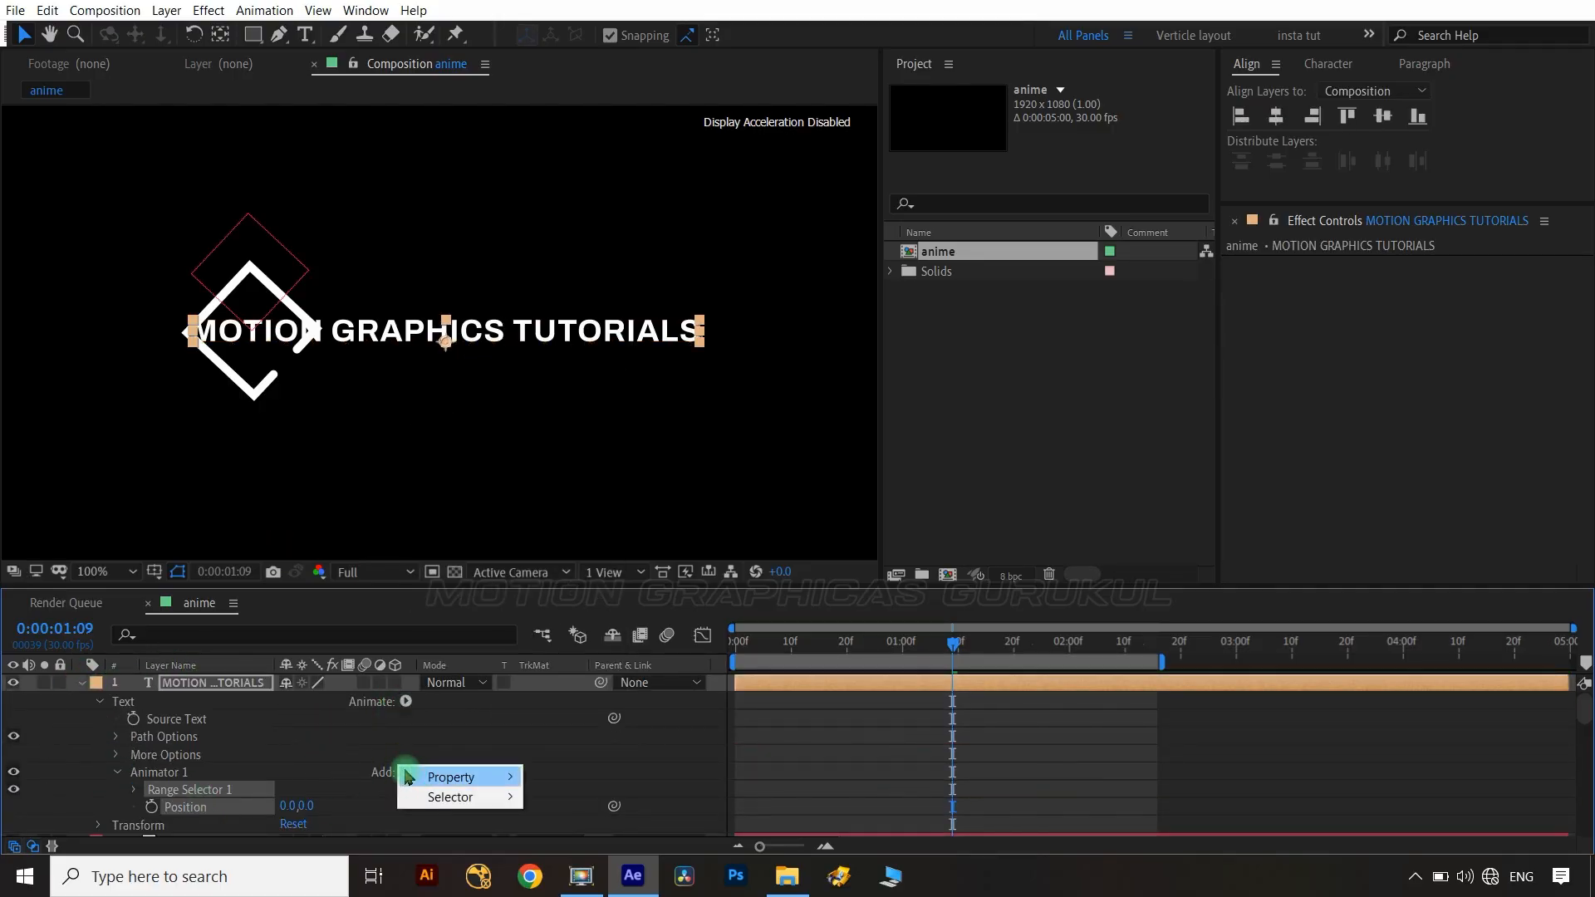
mouse_move(448, 775)
left_click(573, 552)
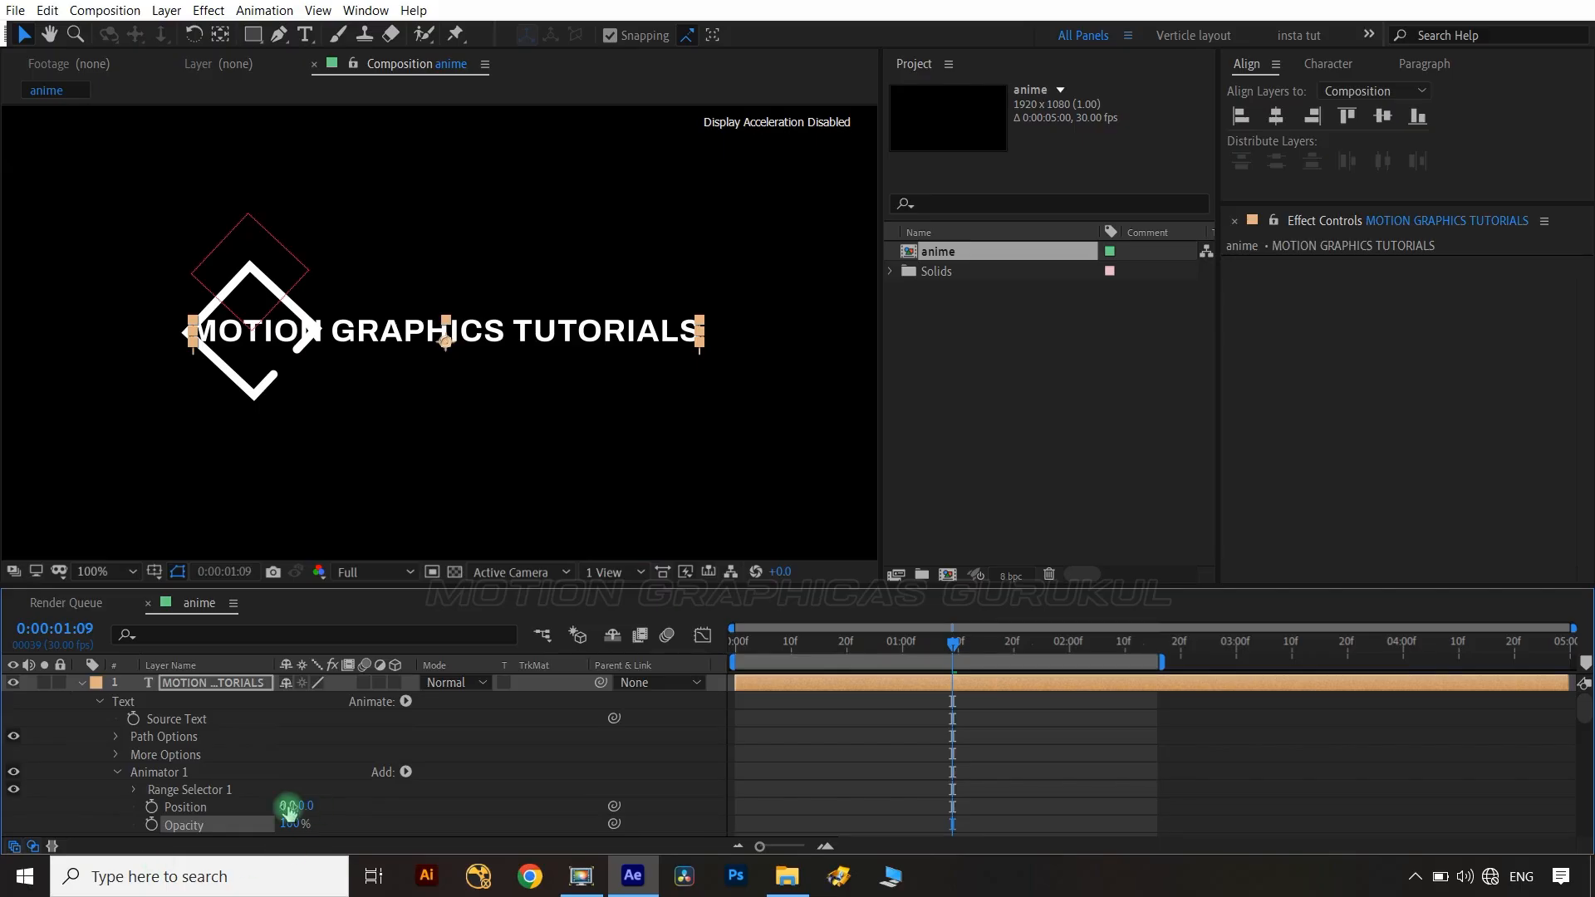
left_click_drag(289, 810, 164, 826)
Set the range selector's Advanced shape to Ramp Down.
left_click(135, 790)
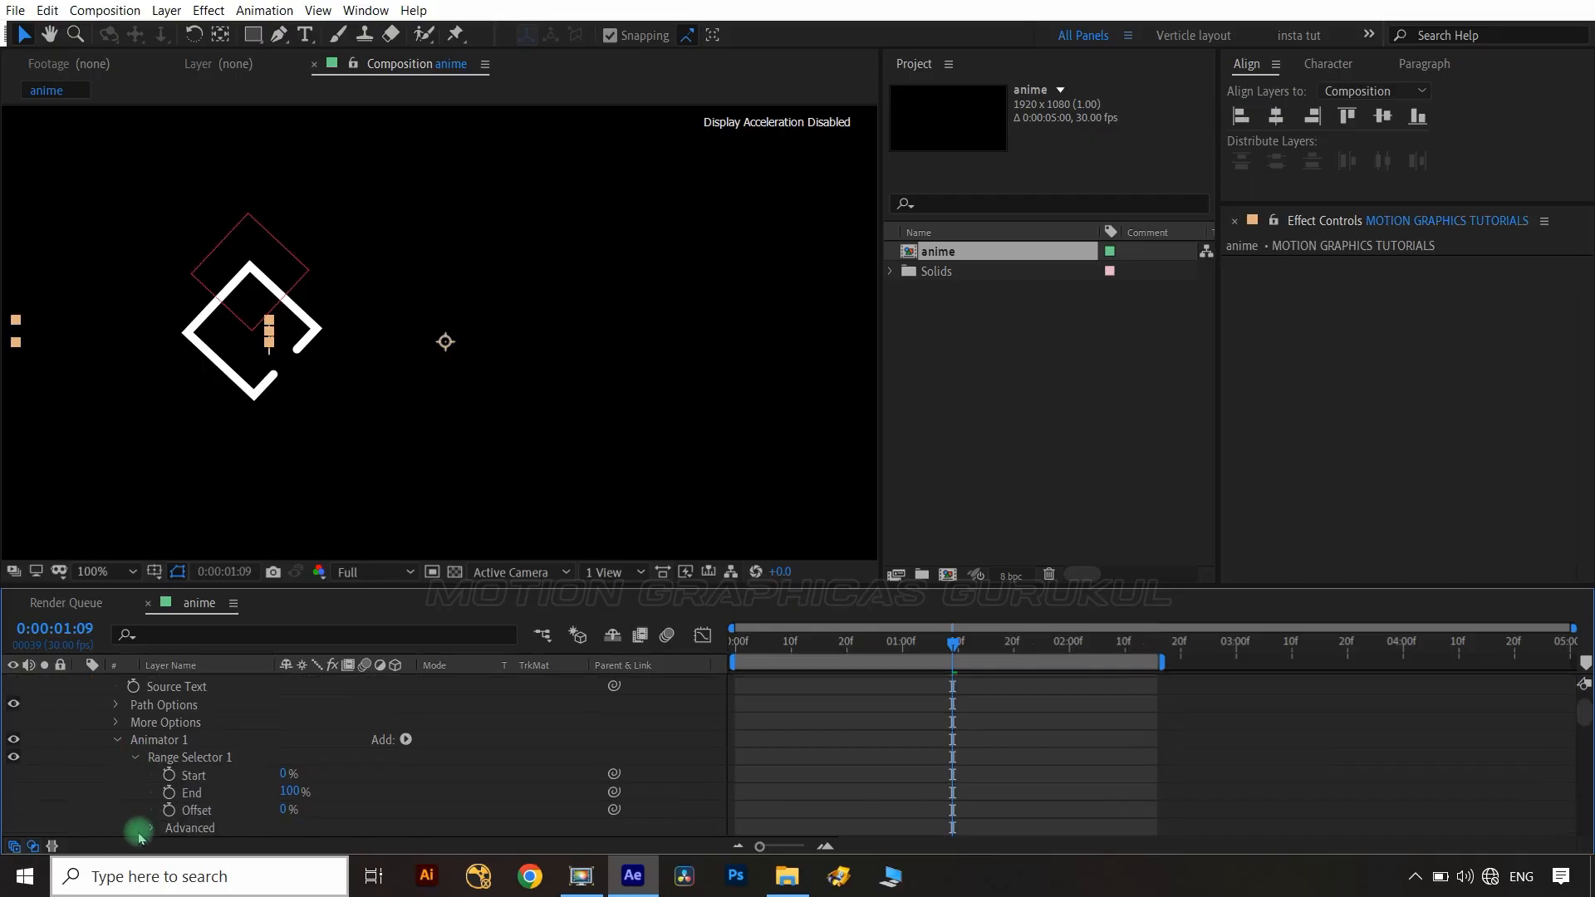
left_click(151, 828)
left_click(363, 775)
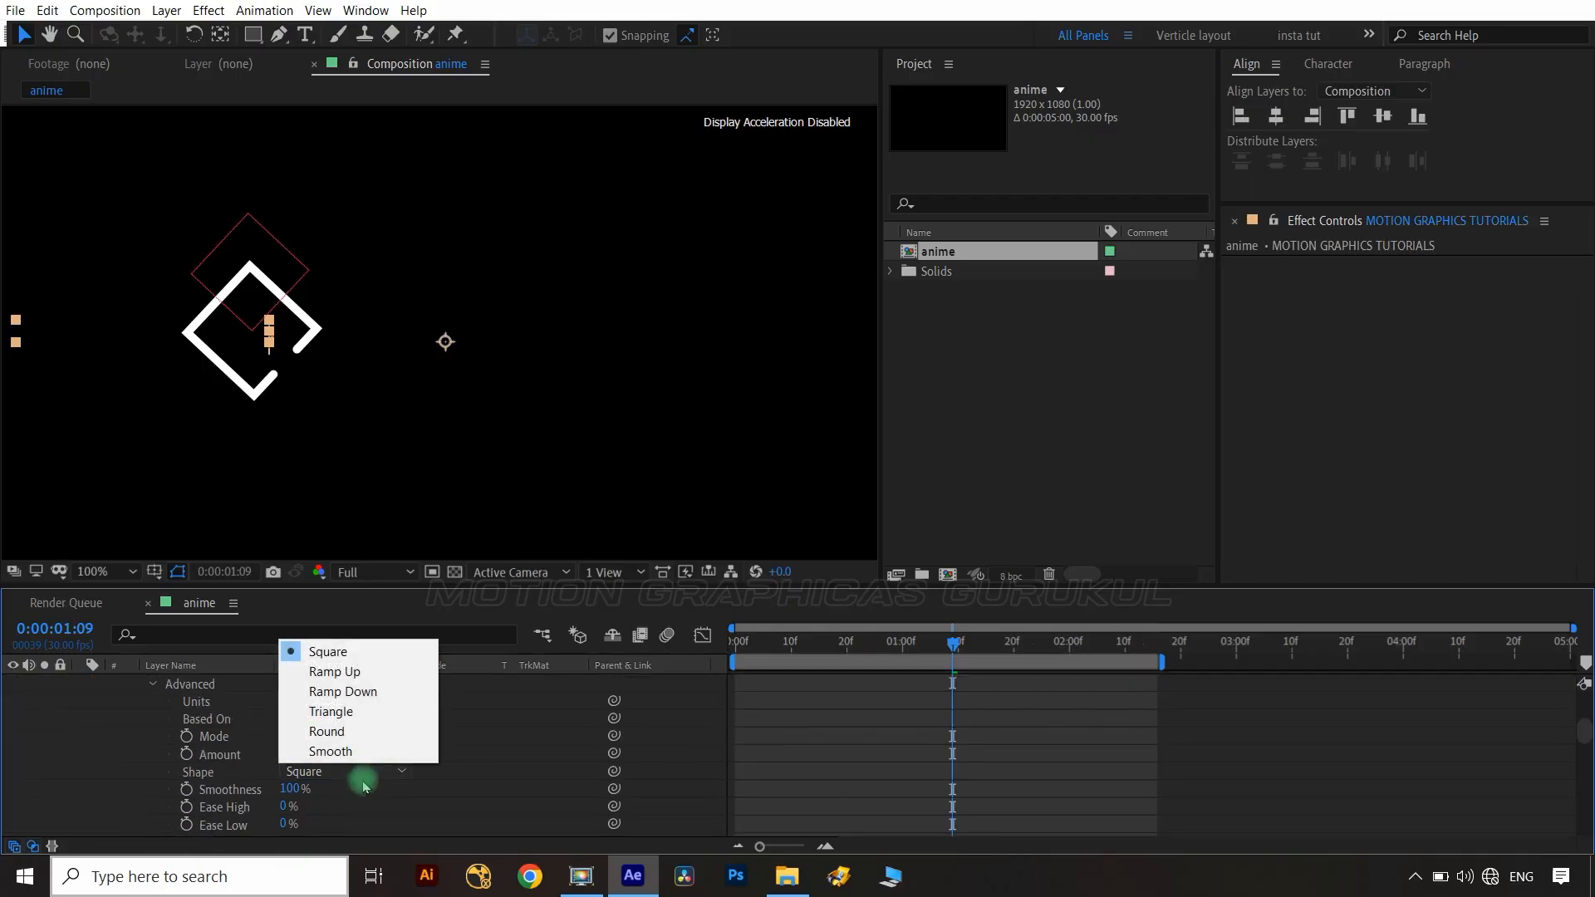
left_click(382, 691)
Keyframe the range selector Offset at 100% at 1:09 and -100% at 2:09.
scroll(544, 773, "up", 2)
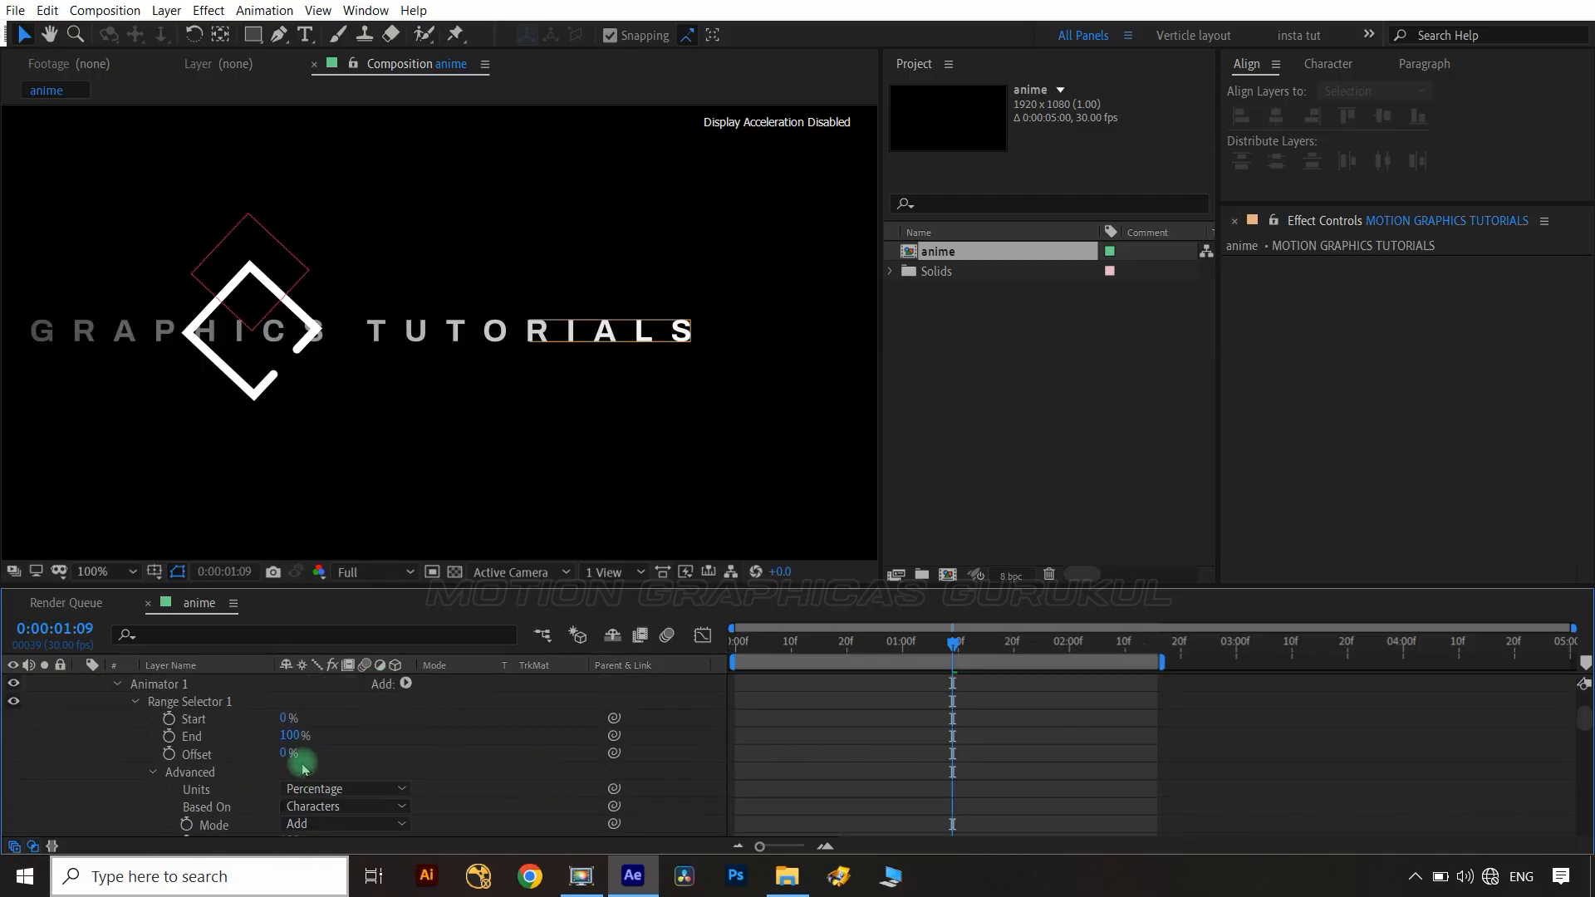
left_click_drag(285, 754, 494, 761)
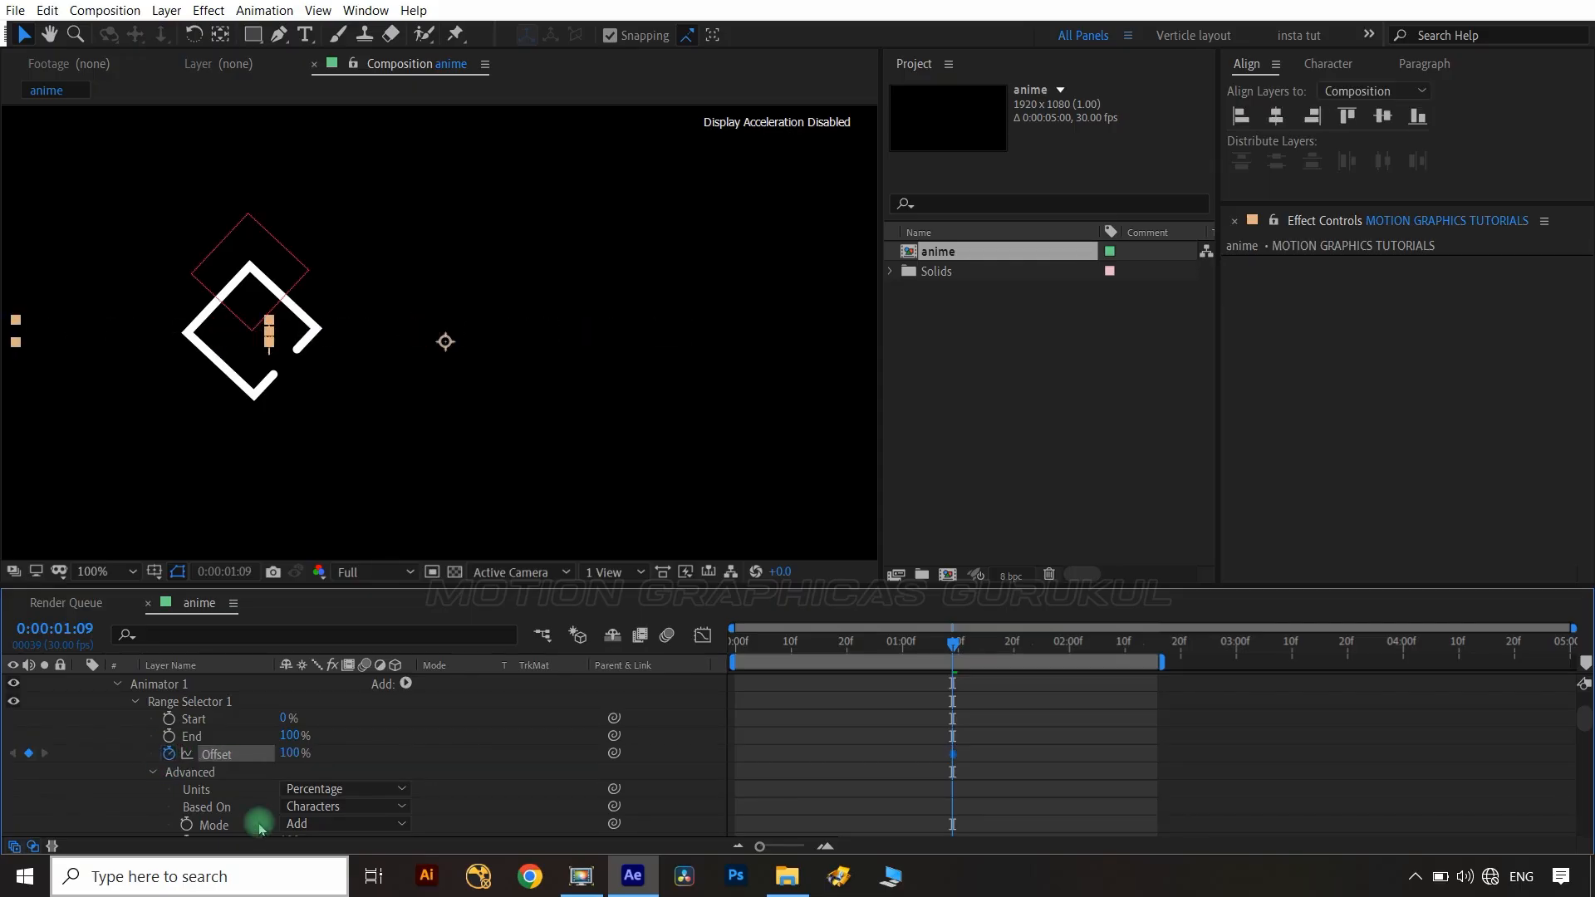
key("shift+Page_Down")
key("shift+Page_Down")
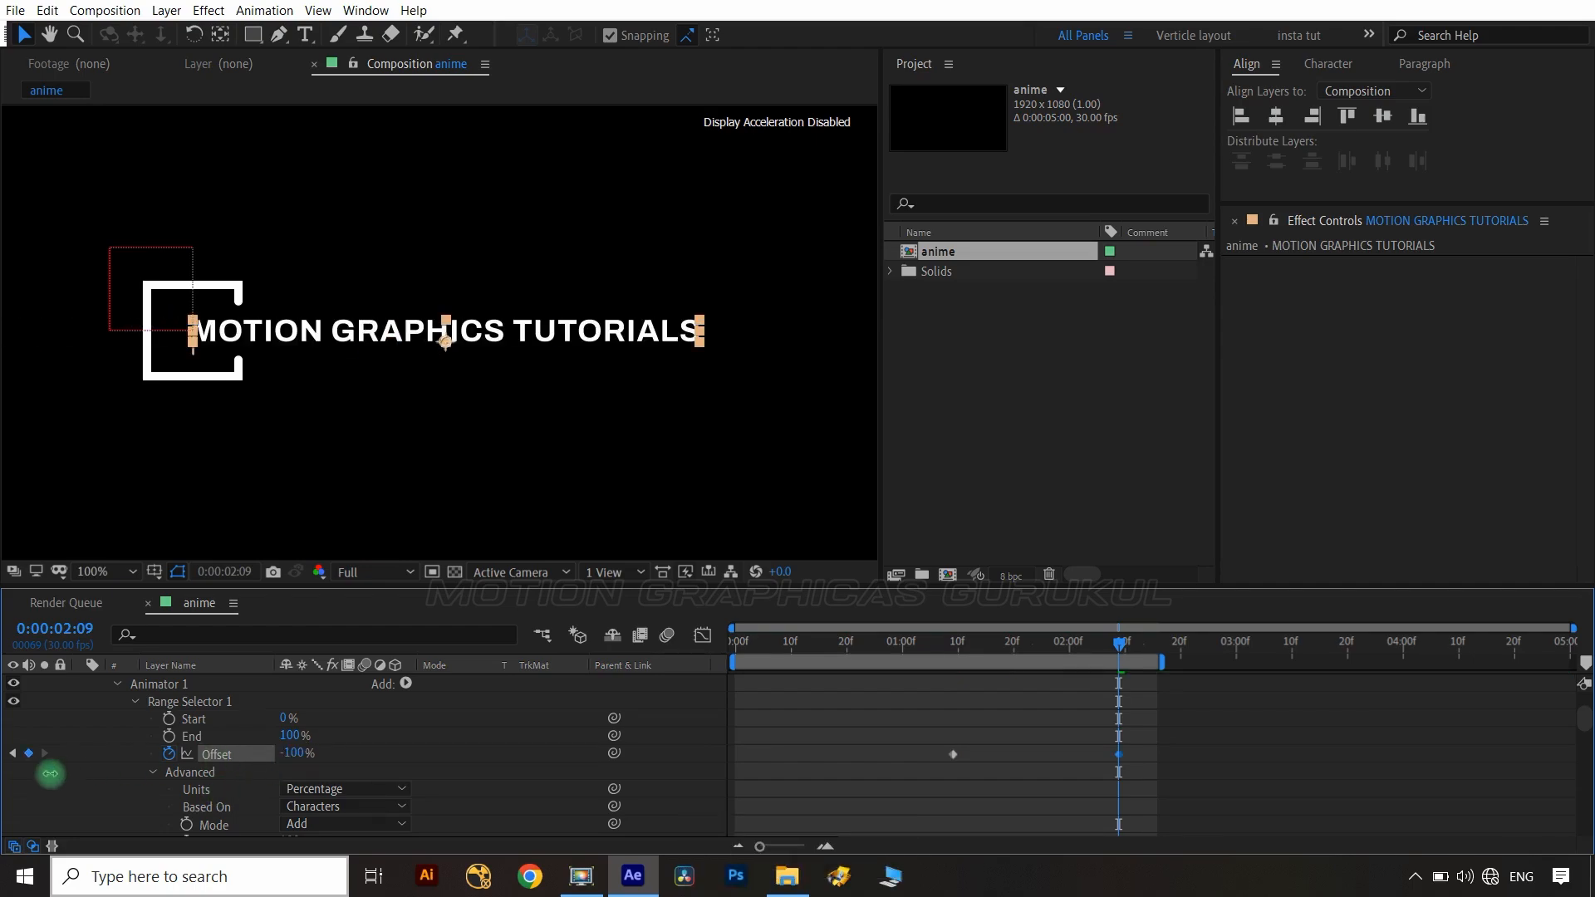
Select the Offset keyframes and reshape their speed curve in the graph editor.
left_click_drag(1067, 764, 925, 777)
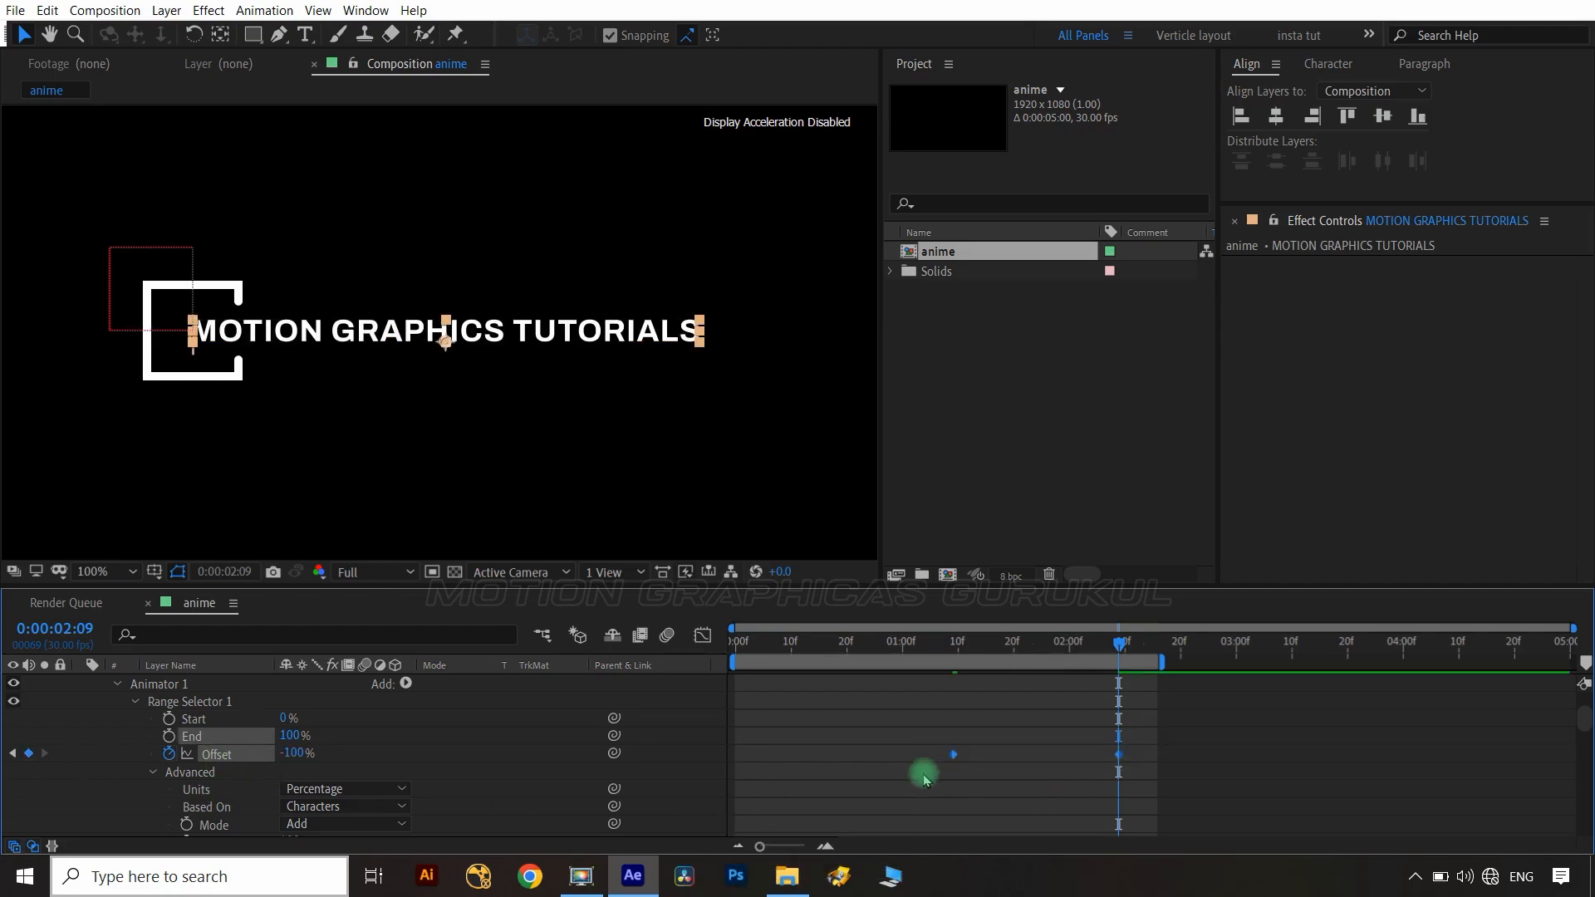
left_click(707, 637)
left_click_drag(1127, 721, 954, 691)
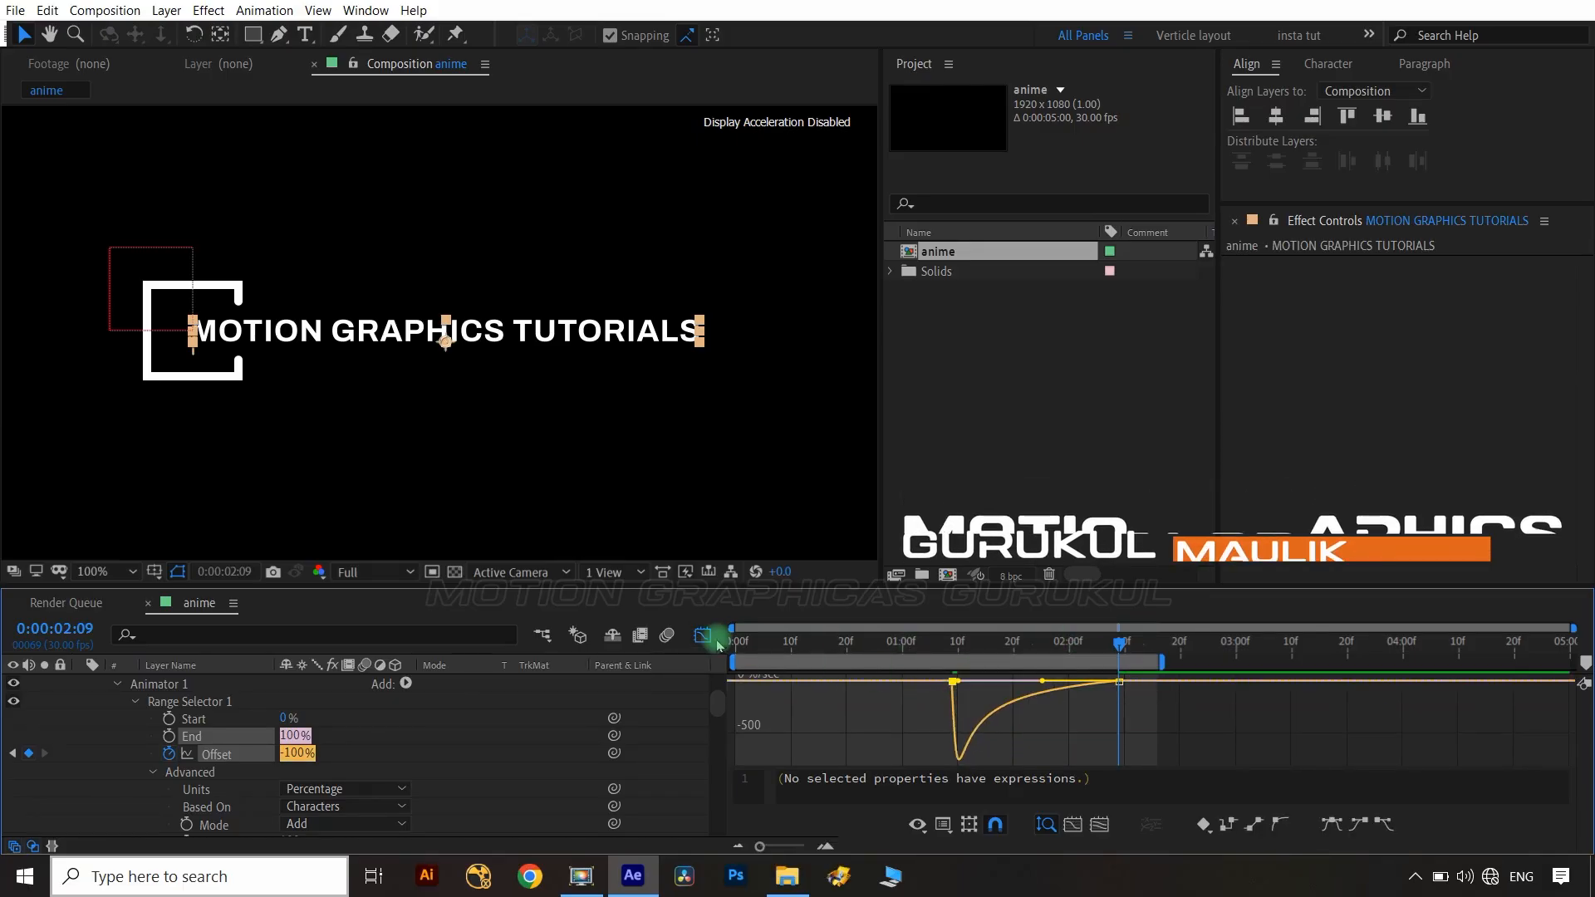
left_click(704, 637)
Draw a rectangular mask around the text and keyframe its mask path at about 2:08.
left_click(681, 723)
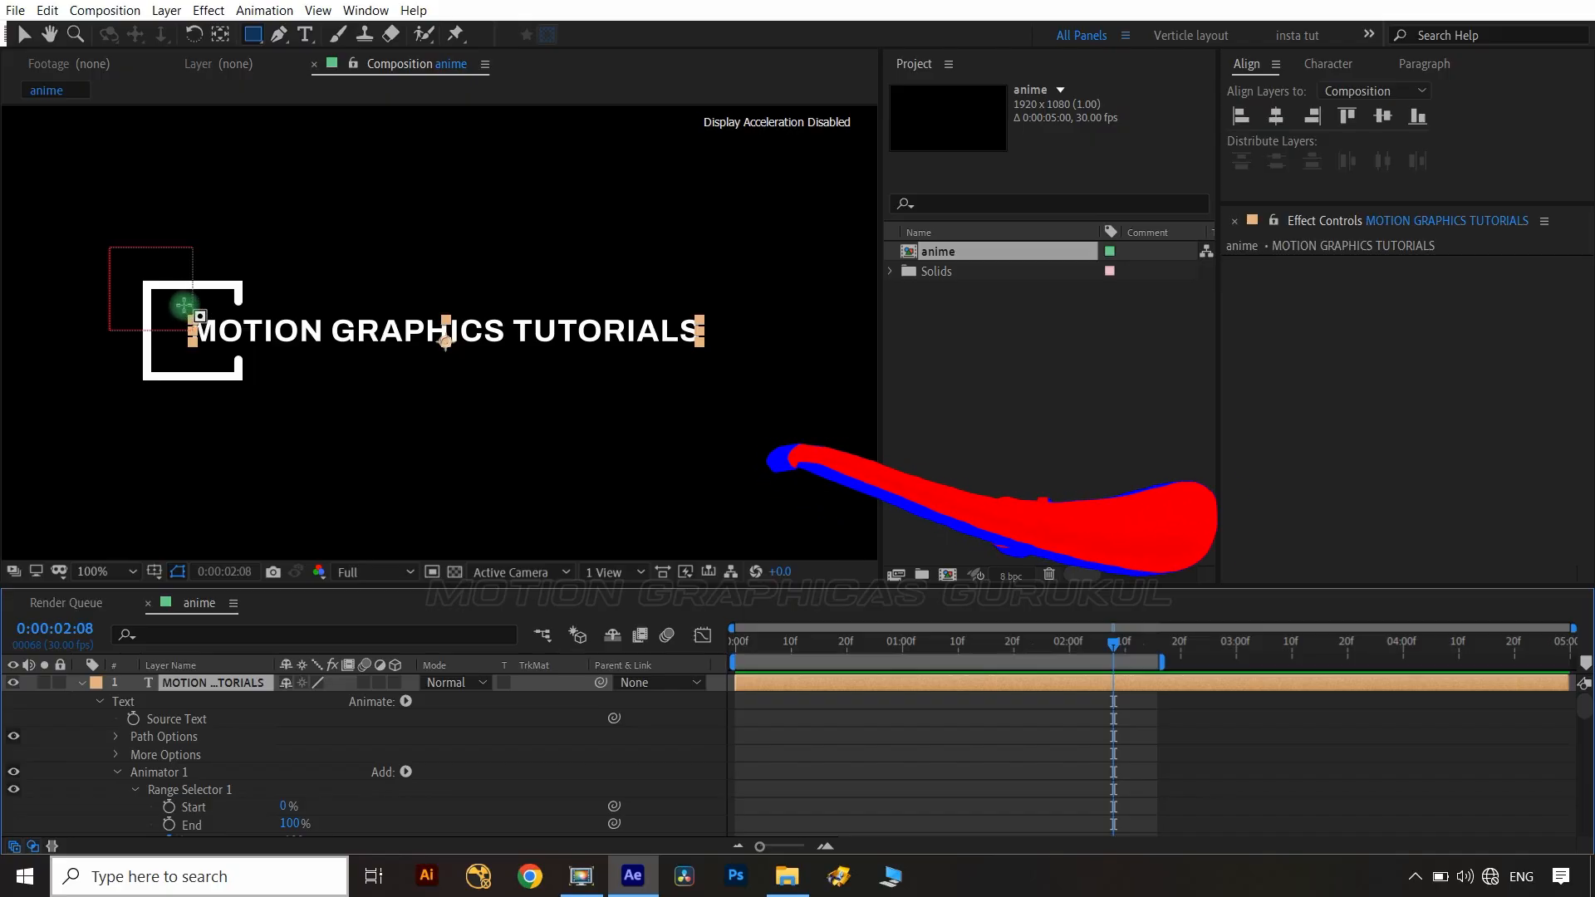
left_click_drag(183, 304, 712, 356)
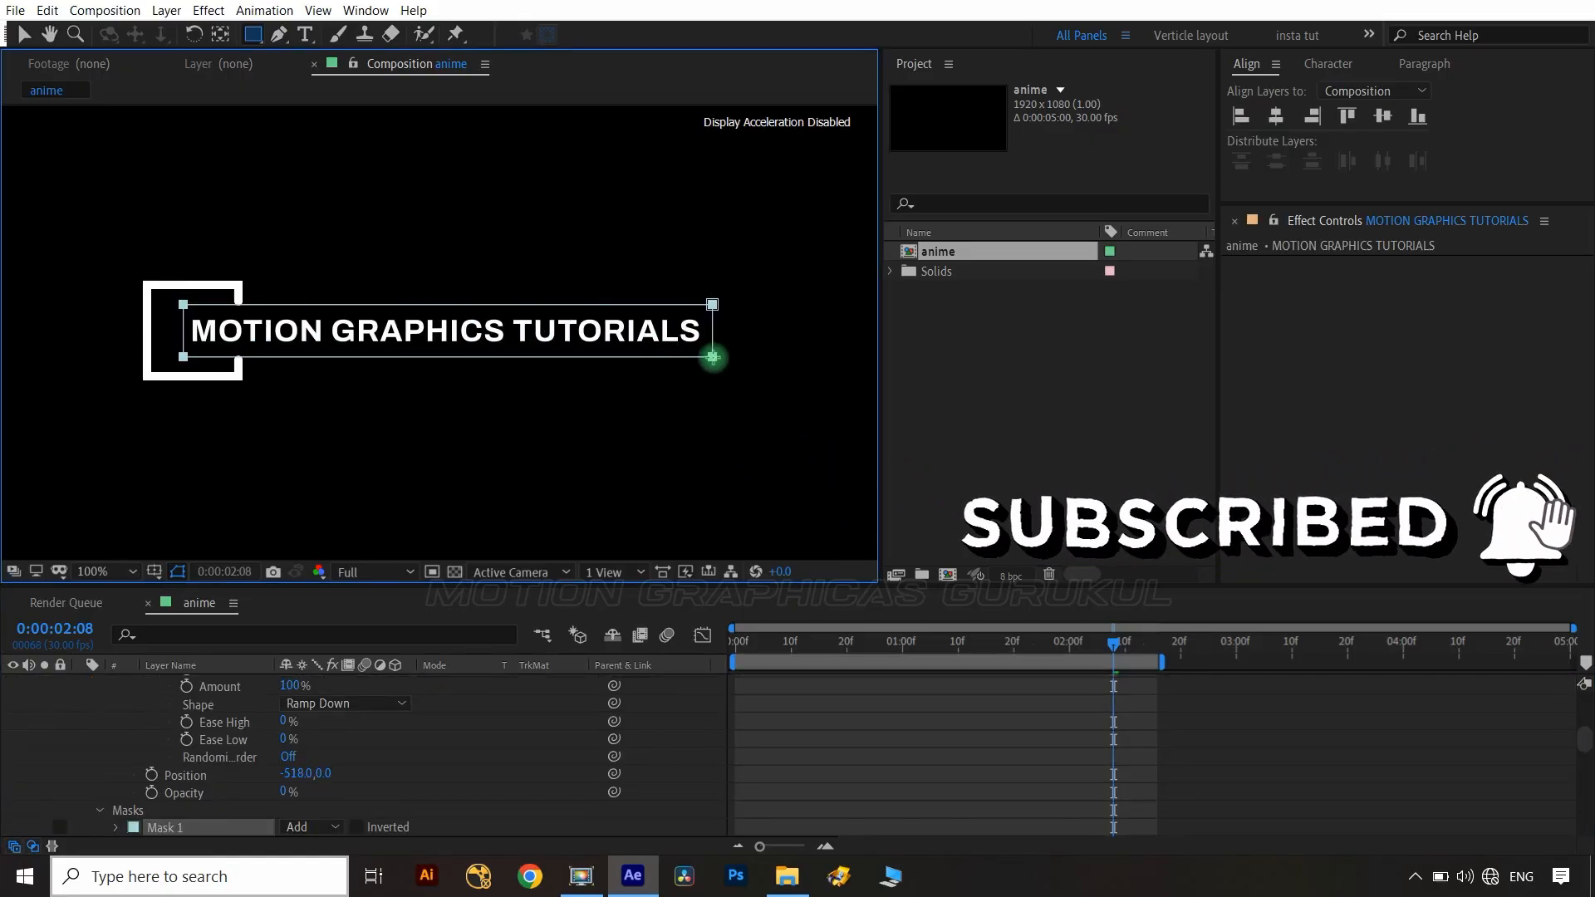
scroll(509, 776, "down", 2)
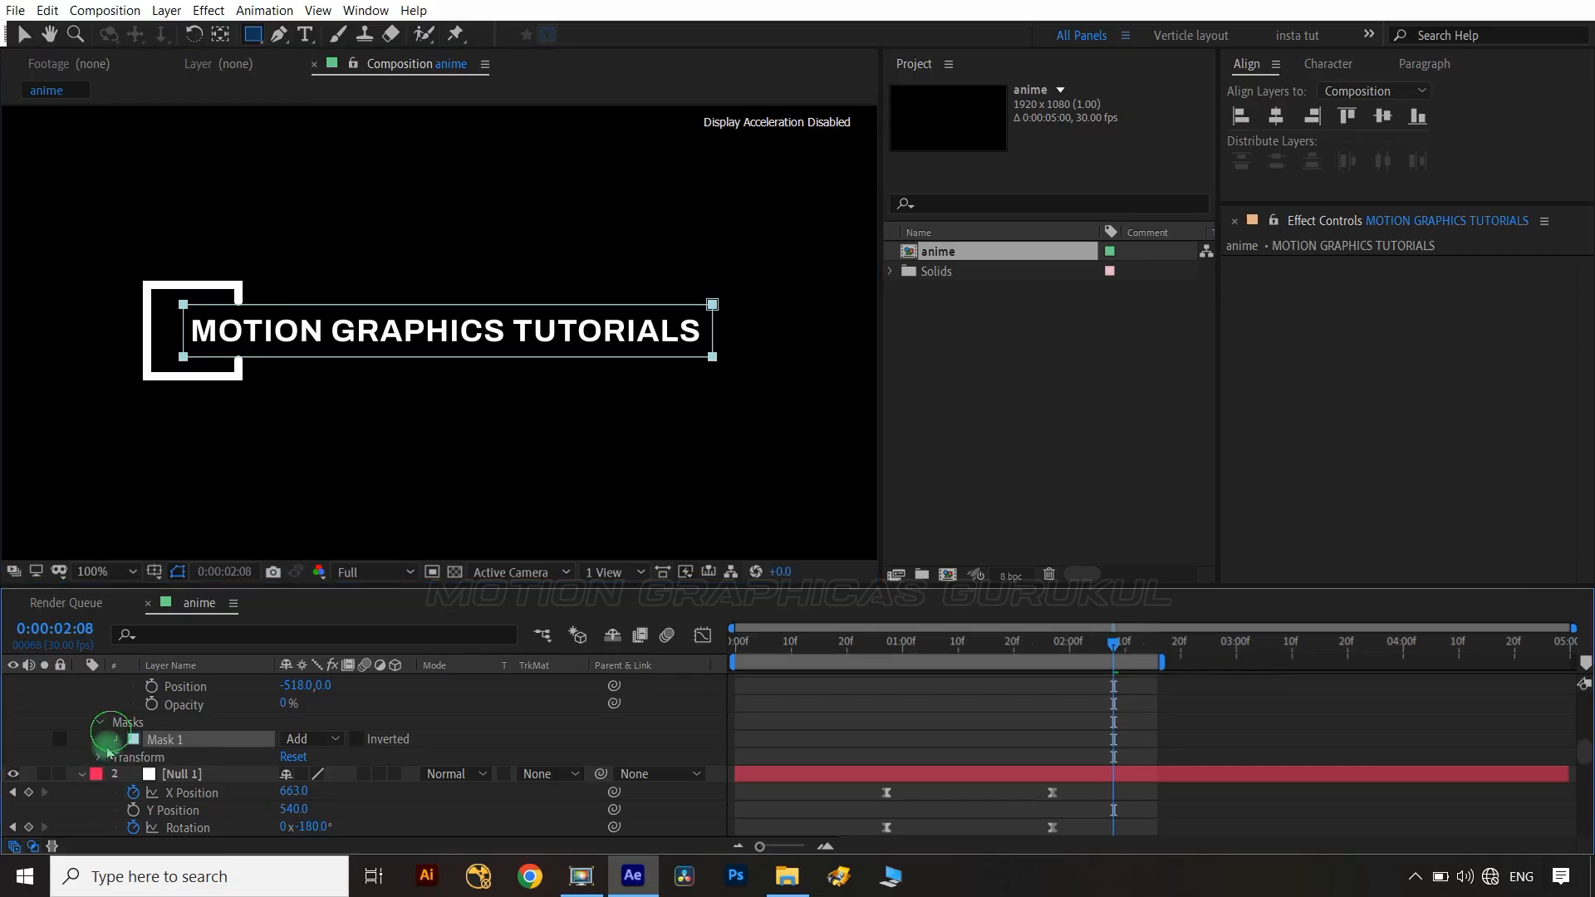
left_click(115, 738)
key("u")
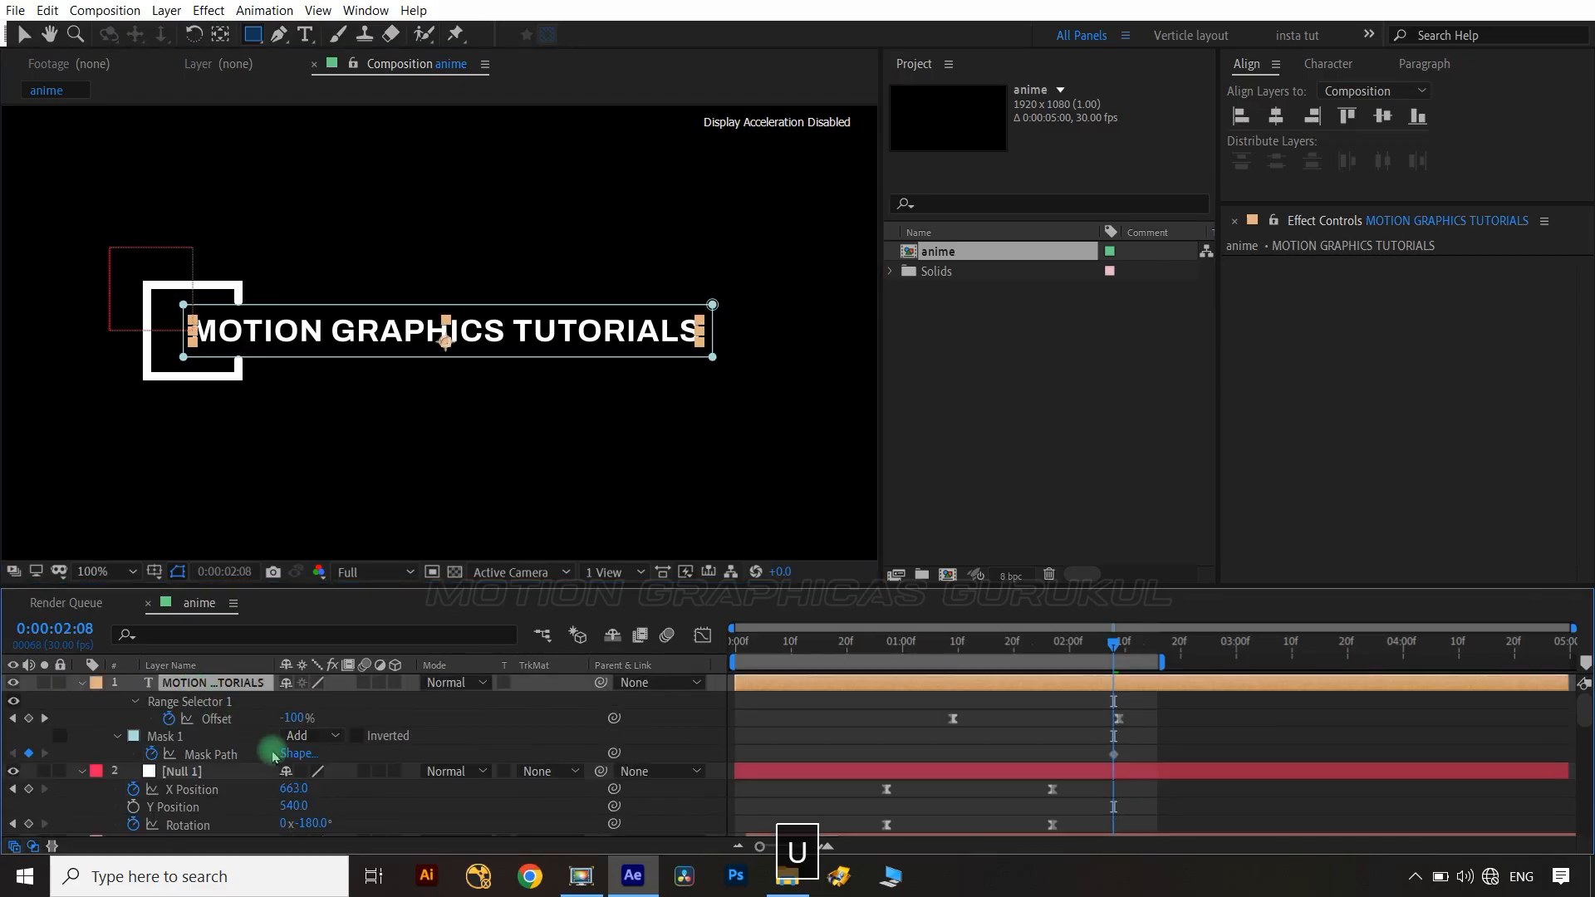
left_click(1114, 754)
At 1:09, move the mask's left edge beside the square to hide the text.
left_click_drag(1128, 661, 954, 662)
key("v")
left_click_drag(132, 285, 214, 410)
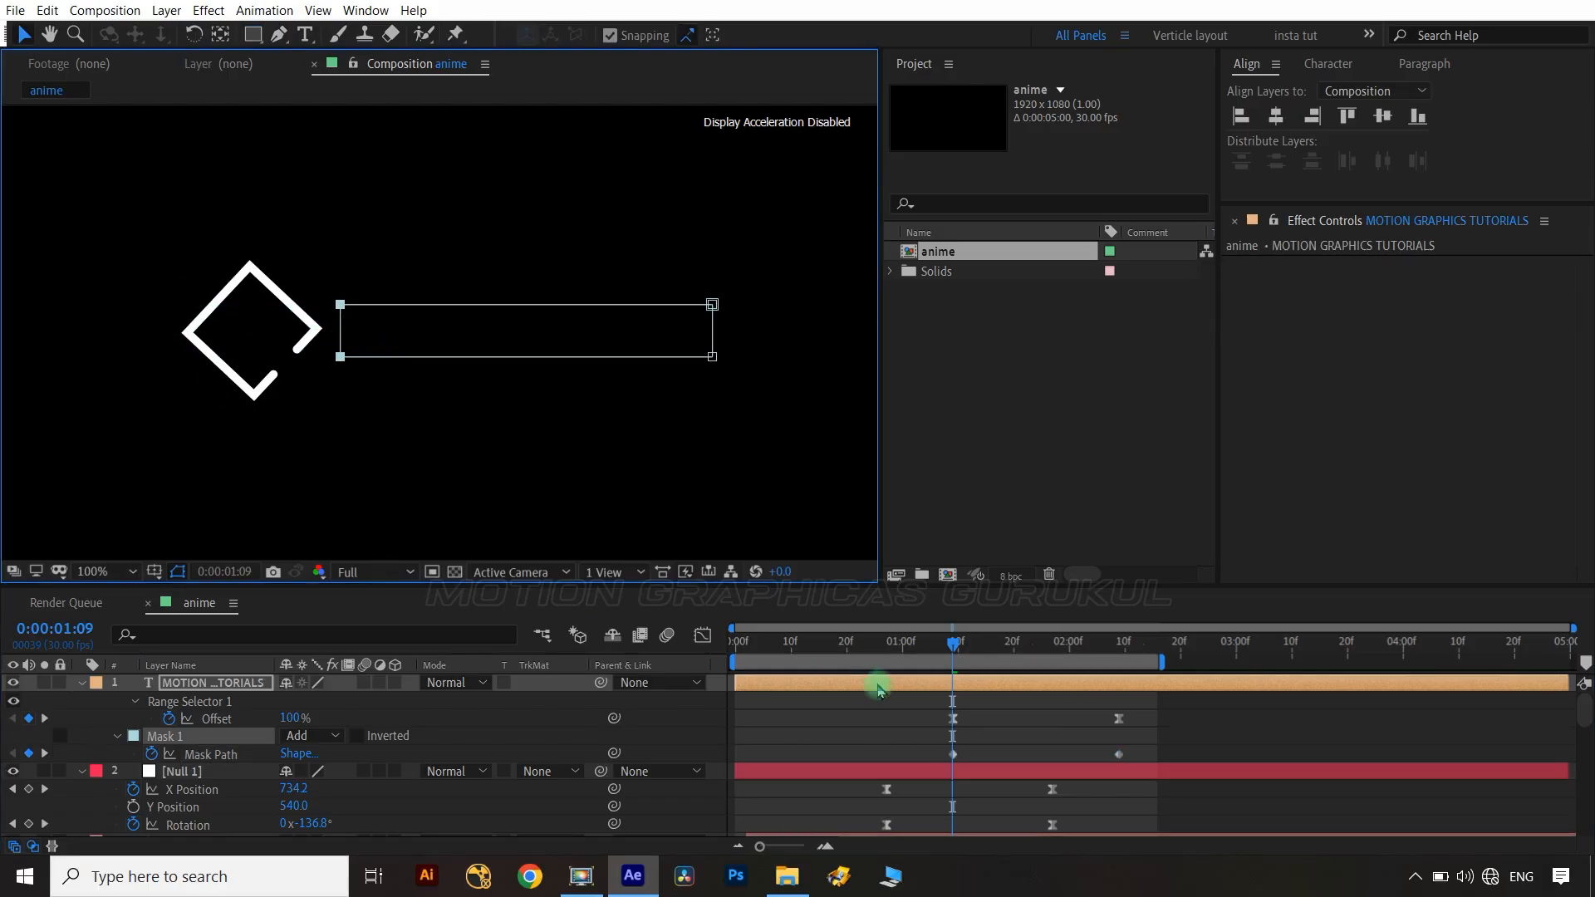
Set the text mask's feather to 103 pixels and preview the animation.
left_click_drag(1132, 747, 937, 773)
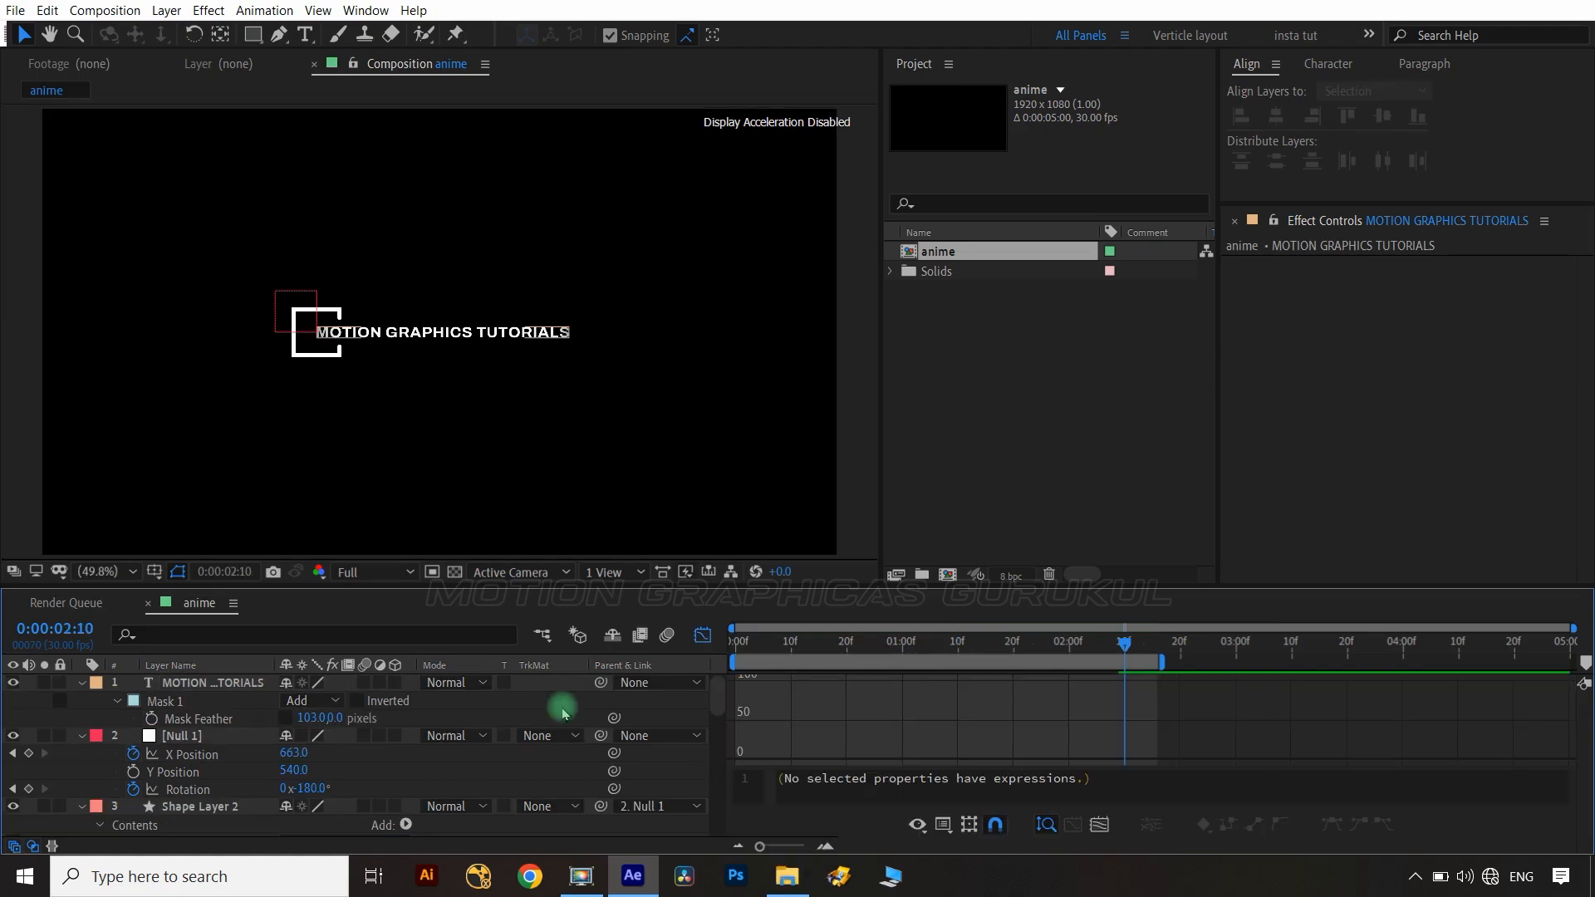
key("space")
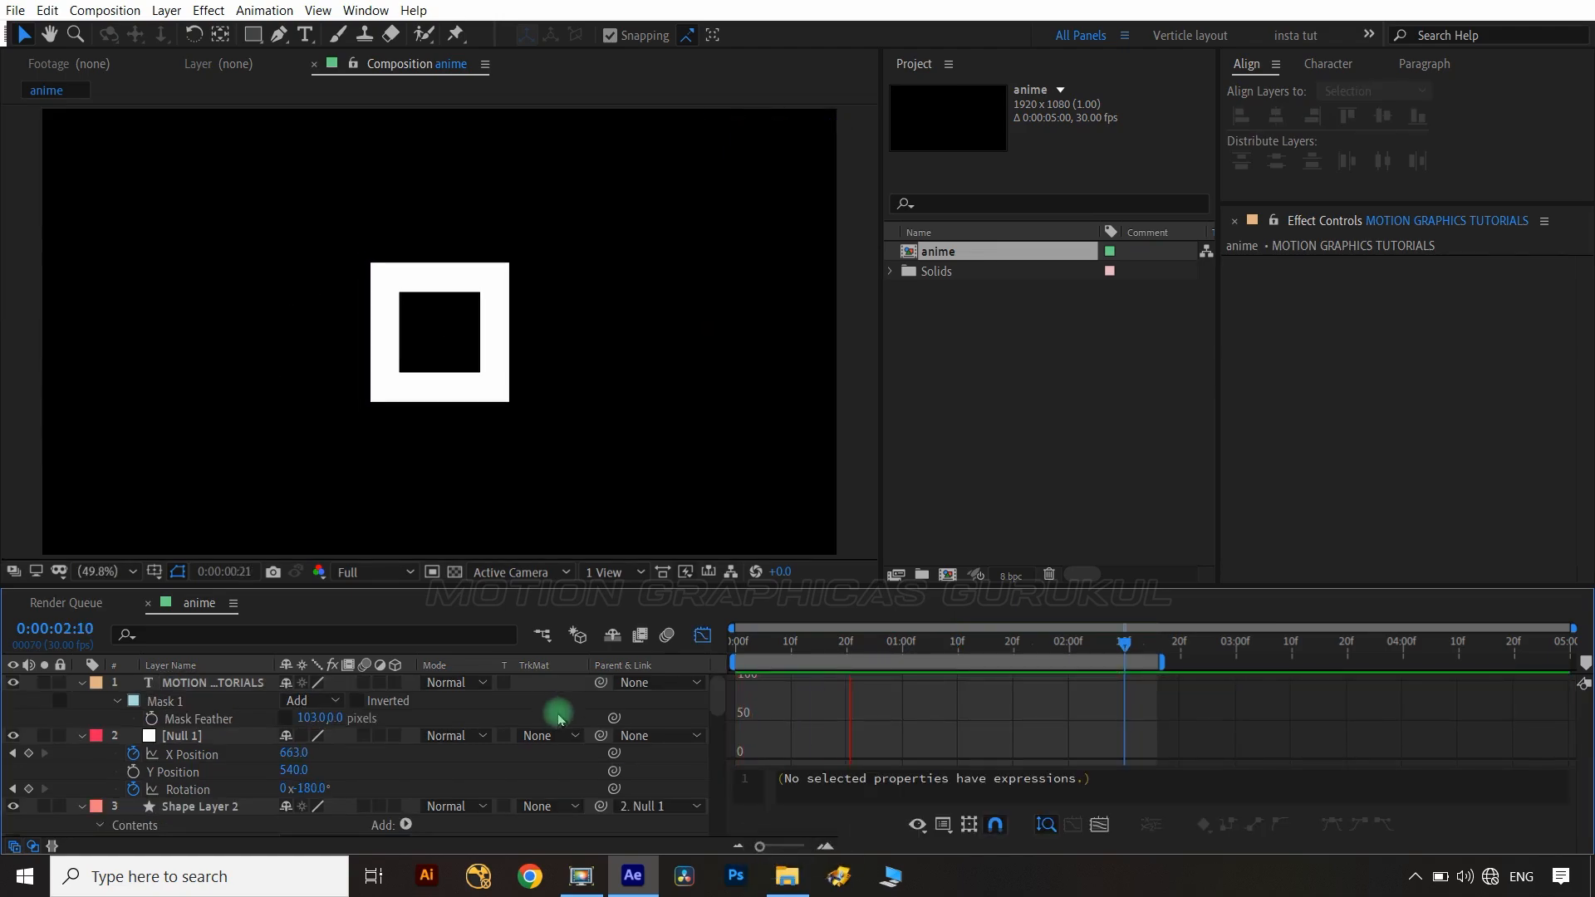